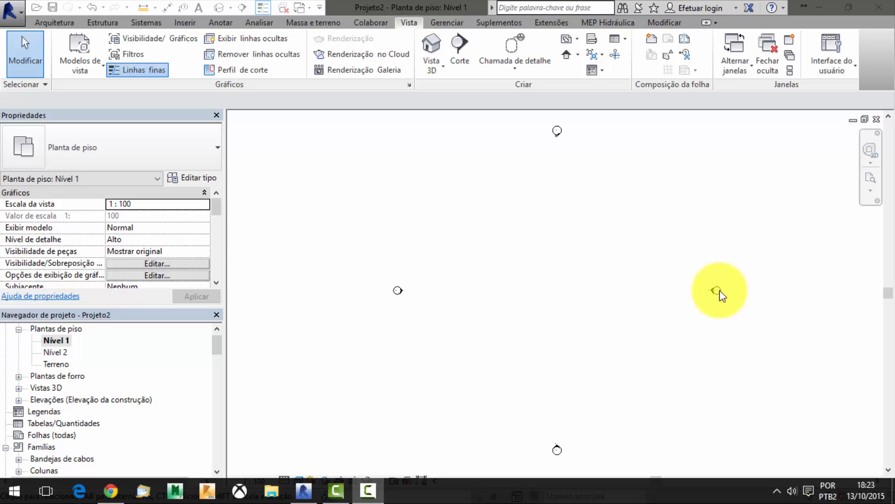
Start a wall on Nível 1 using the type Exterior - Reboco em tijolo no bloco
{"action": "left_click", "coordinate": [715, 291]}
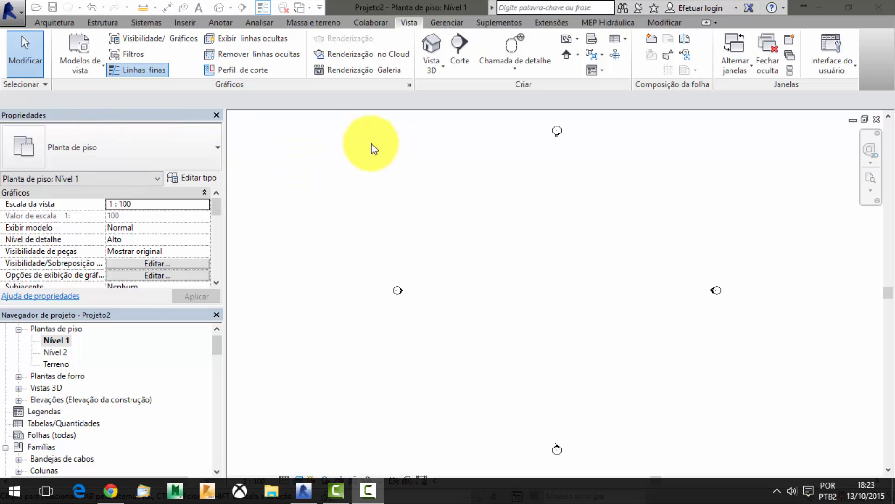
{"action": "key", "text": "w"}
{"action": "key", "text": "a"}
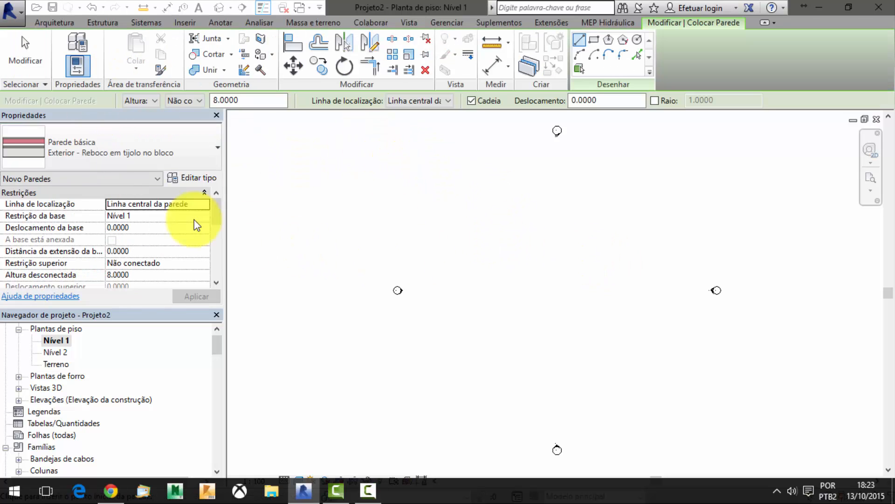
{"action": "left_click", "coordinate": [158, 145]}
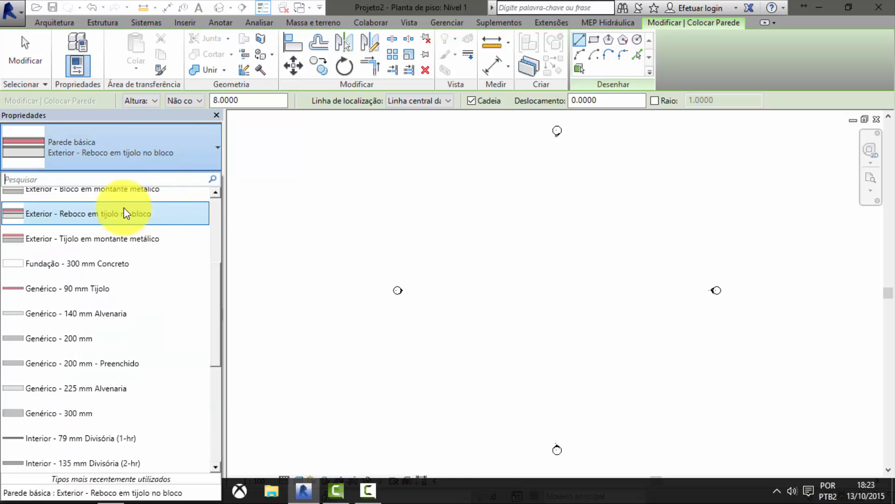
{"action": "scroll", "coordinate": [145, 240], "scroll_direction": "up", "scroll_amount": 1}
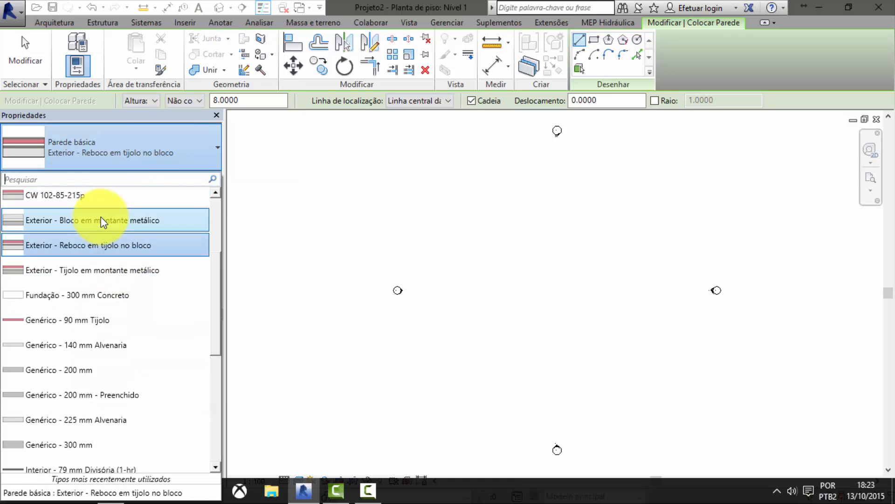
{"action": "left_click", "coordinate": [115, 247]}
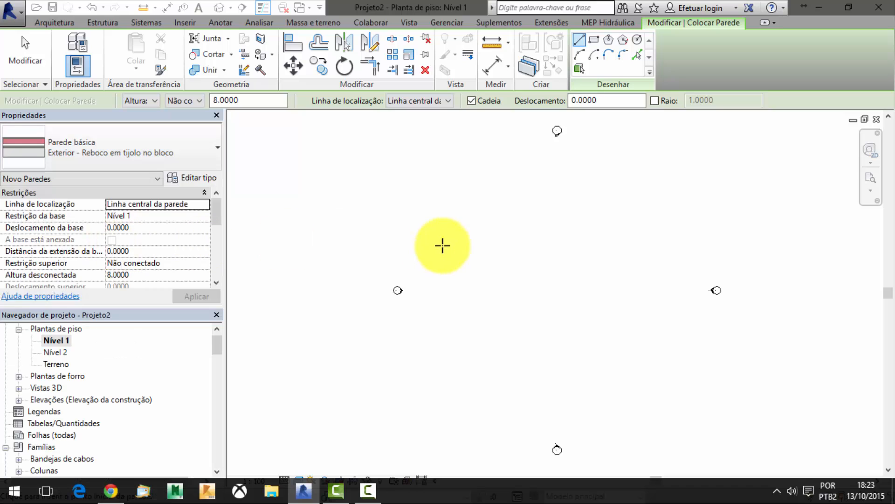
Draw a rectangular wall enclosure about 18.6 by 18.4 m between the elevation markers
{"action": "scroll", "coordinate": [480, 234], "scroll_direction": "up", "scroll_amount": 2}
{"action": "left_click", "coordinate": [470, 215]}
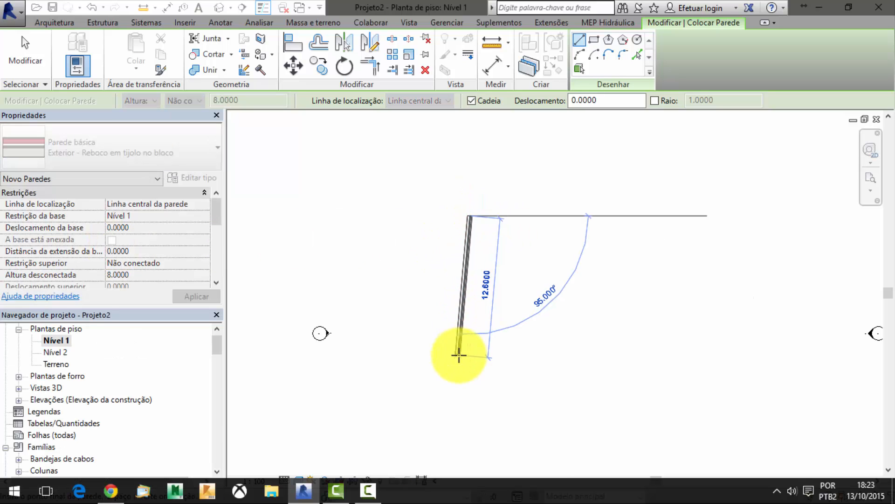
{"action": "left_click", "coordinate": [594, 39]}
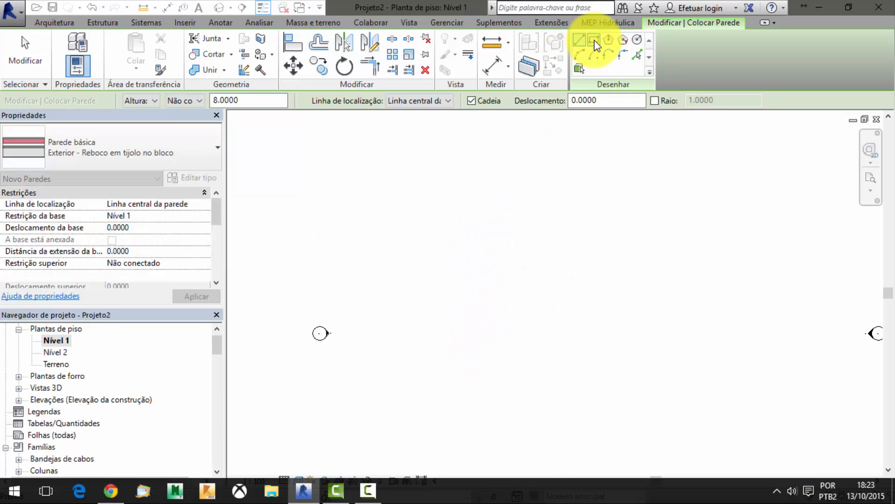
{"action": "left_click", "coordinate": [467, 206]}
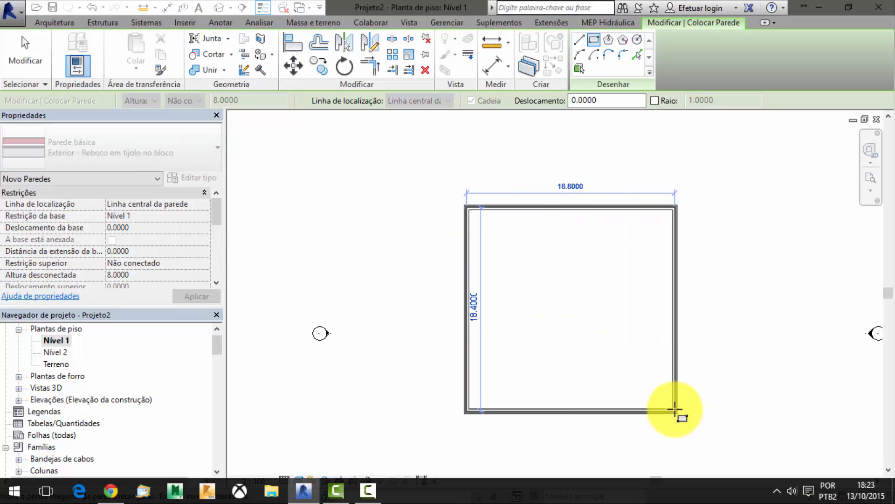
{"action": "left_click", "coordinate": [677, 412]}
{"action": "scroll", "coordinate": [540, 227], "scroll_direction": "up", "scroll_amount": 5}
{"action": "scroll", "coordinate": [527, 226], "scroll_direction": "down", "scroll_amount": 5}
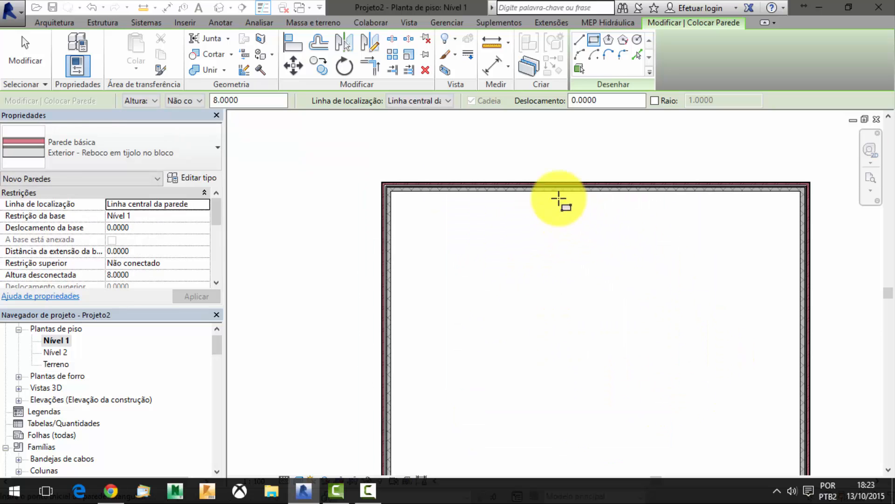
{"action": "middle_click_drag", "start_coordinate": [498, 192], "coordinate": [482, 289]}
Draw four connected straight walls in a zigzag above the rectangle, making the last segment about 12.5 m long
{"action": "key", "text": "Escape"}
{"action": "key", "text": "Escape"}
{"action": "key", "text": "w"}
{"action": "key", "text": "a"}
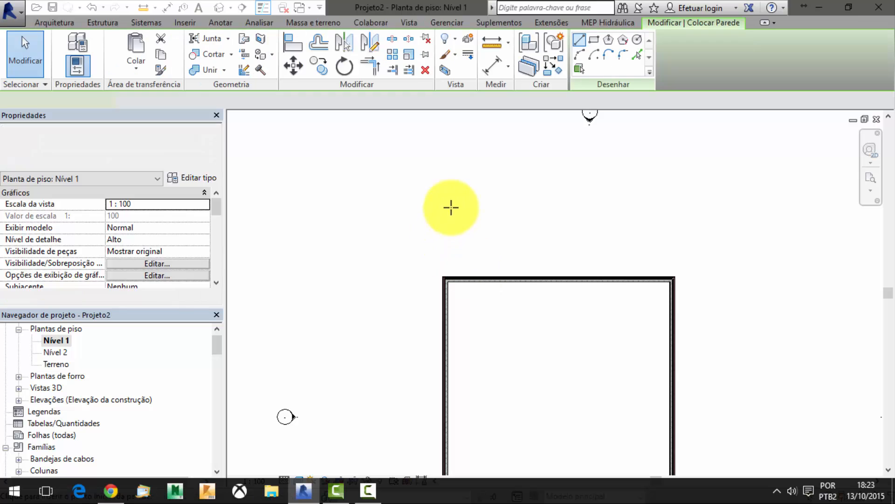
{"action": "left_click", "coordinate": [476, 239]}
{"action": "left_click", "coordinate": [417, 147]}
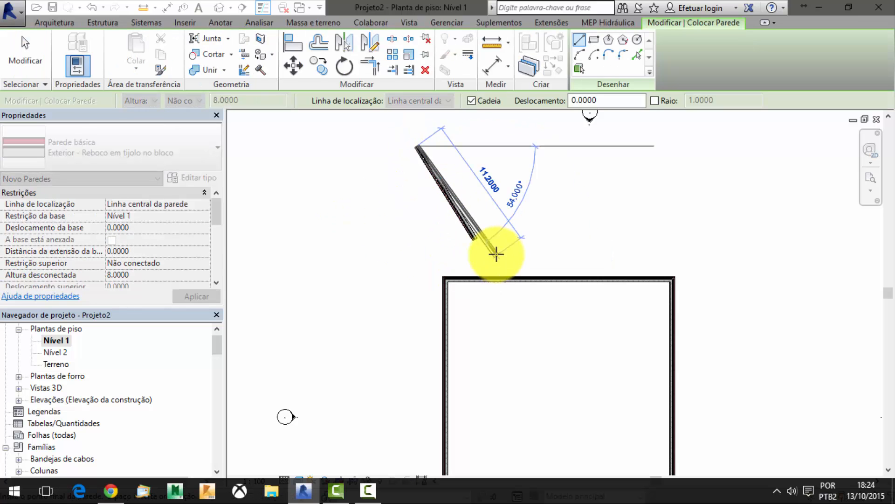
{"action": "key", "text": "Escape"}
{"action": "left_click", "coordinate": [475, 237]}
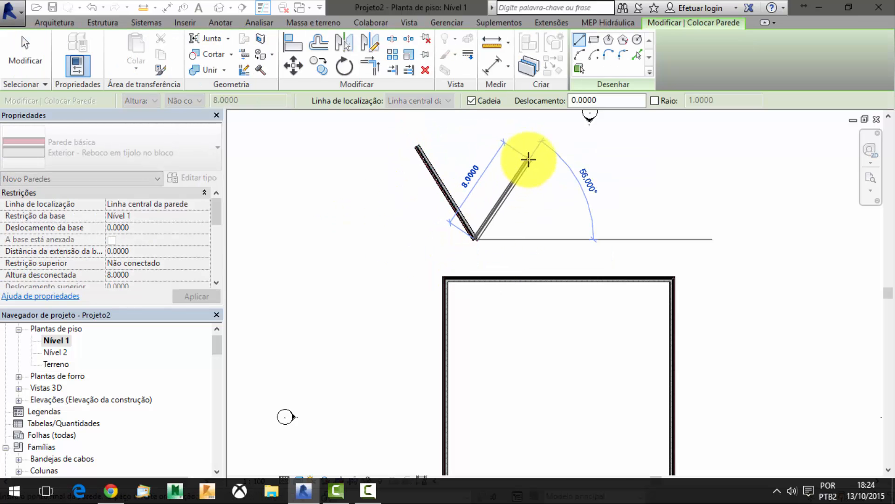
{"action": "left_click", "coordinate": [530, 157]}
{"action": "left_click", "coordinate": [569, 235]}
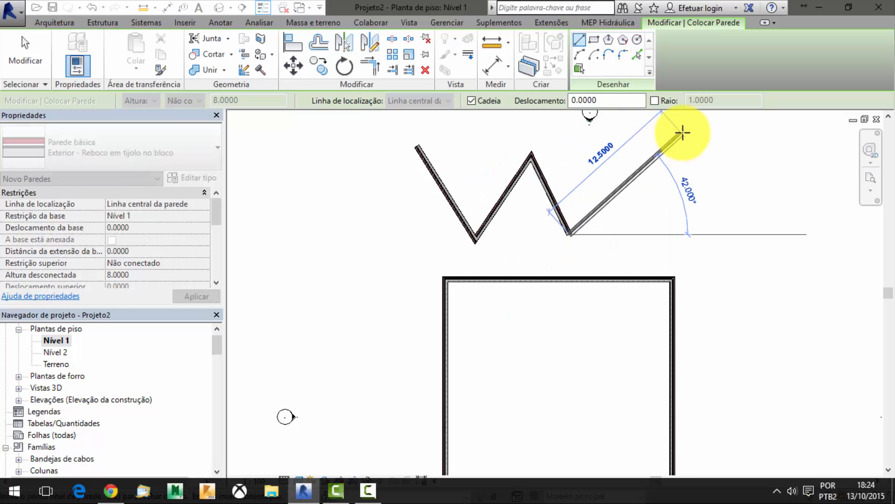
{"action": "left_click", "coordinate": [683, 134]}
{"action": "key", "text": "Escape"}
{"action": "scroll", "coordinate": [652, 308], "scroll_direction": "down", "scroll_amount": 2}
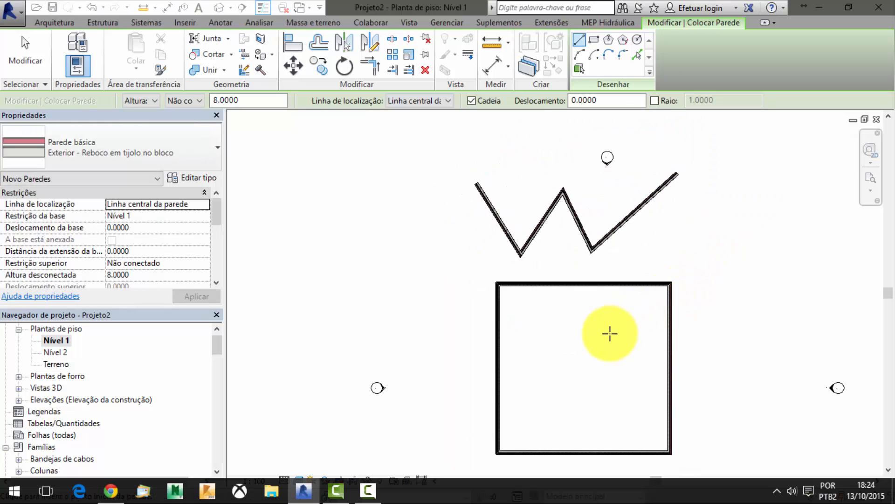
{"action": "scroll", "coordinate": [453, 256], "scroll_direction": "up", "scroll_amount": 5}
{"action": "scroll", "coordinate": [452, 267], "scroll_direction": "up", "scroll_amount": 3}
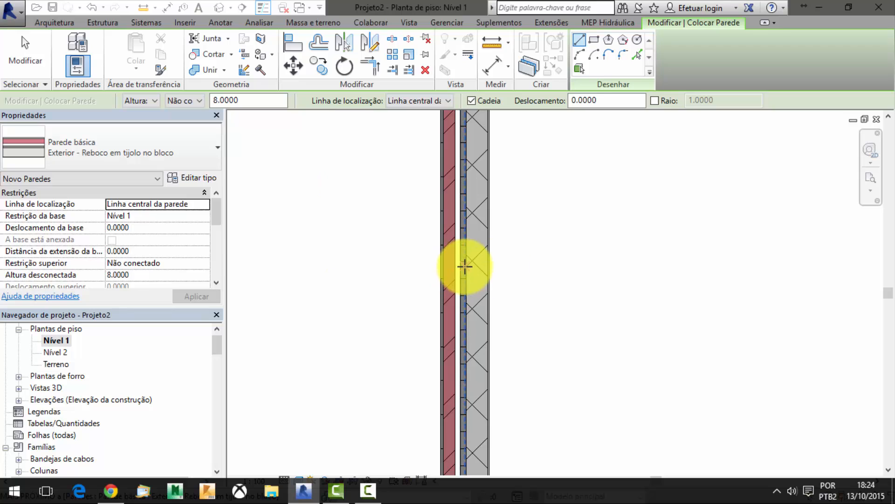
{"action": "scroll", "coordinate": [474, 216], "scroll_direction": "down", "scroll_amount": 2}
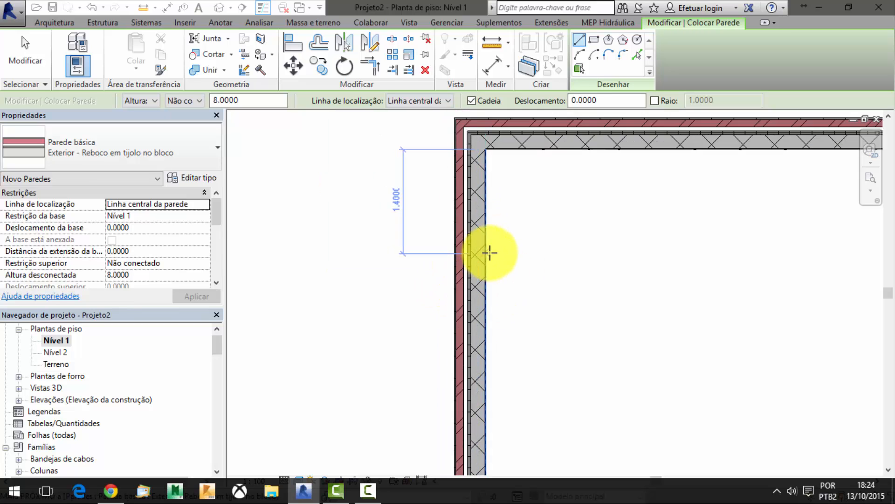
{"action": "key", "text": "Escape"}
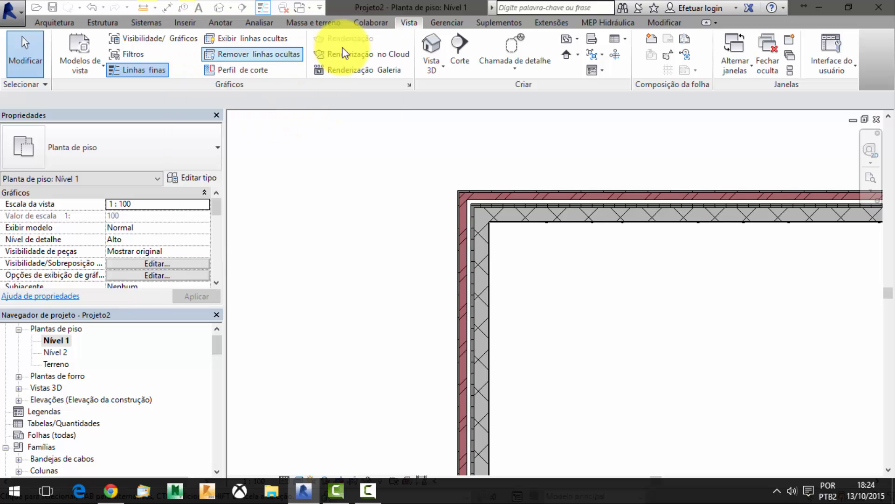
{"action": "left_click", "coordinate": [220, 22]}
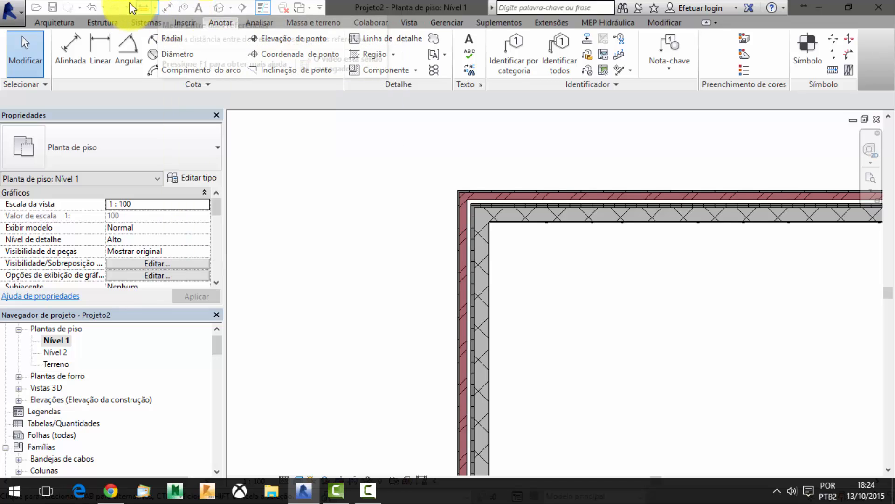
{"action": "right_click", "coordinate": [278, 41]}
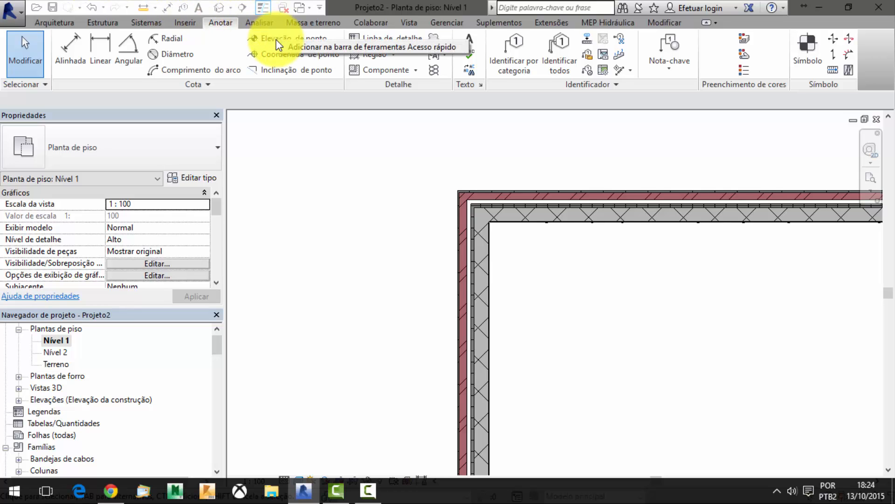
{"action": "right_click", "coordinate": [264, 58]}
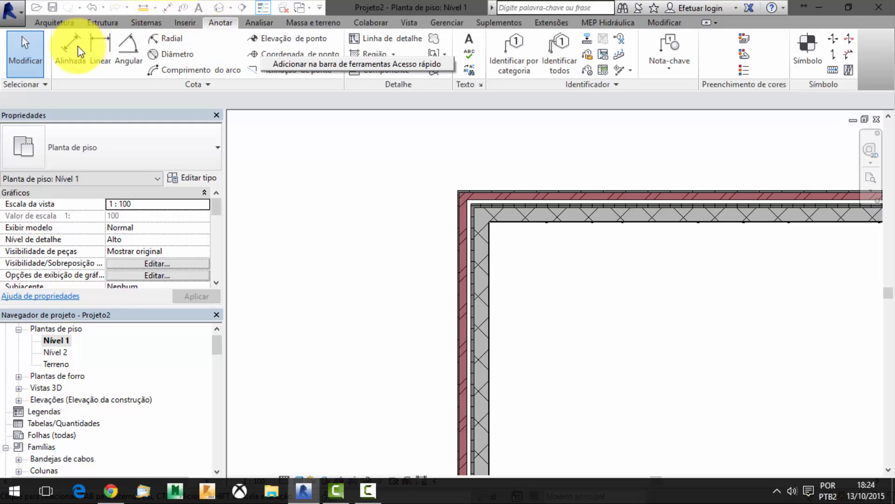
Start an aligned dimension and set its wall reference to Linhas centrais da parede
{"action": "left_click", "coordinate": [166, 7]}
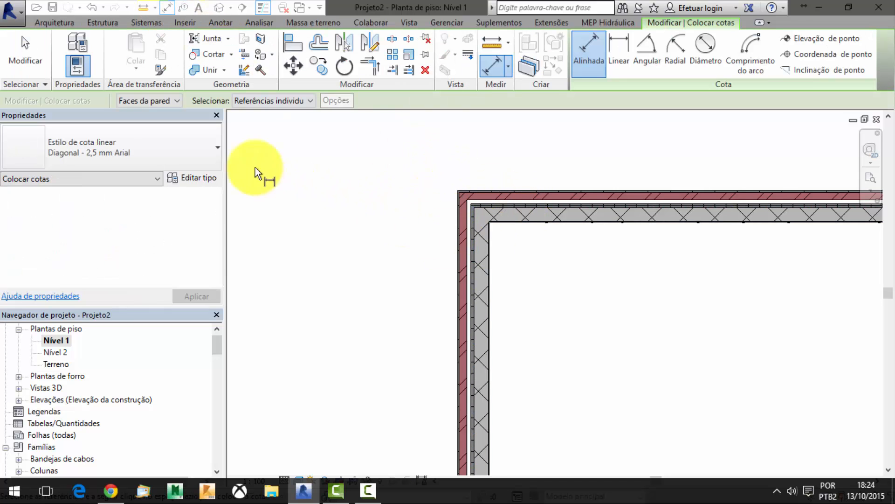
{"action": "scroll", "coordinate": [636, 294], "scroll_direction": "down", "scroll_amount": 2}
{"action": "middle_click_drag", "start_coordinate": [648, 314], "coordinate": [422, 233]}
{"action": "scroll", "coordinate": [407, 233], "scroll_direction": "down", "scroll_amount": 1}
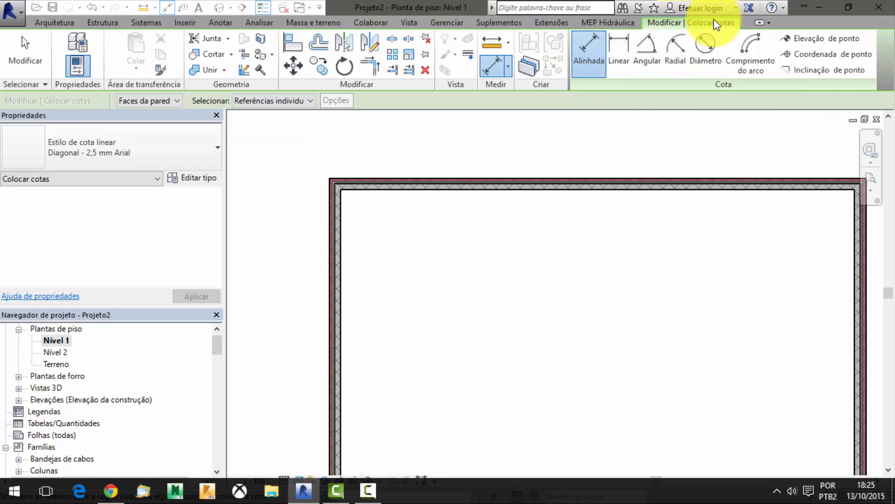
{"action": "left_click", "coordinate": [165, 101]}
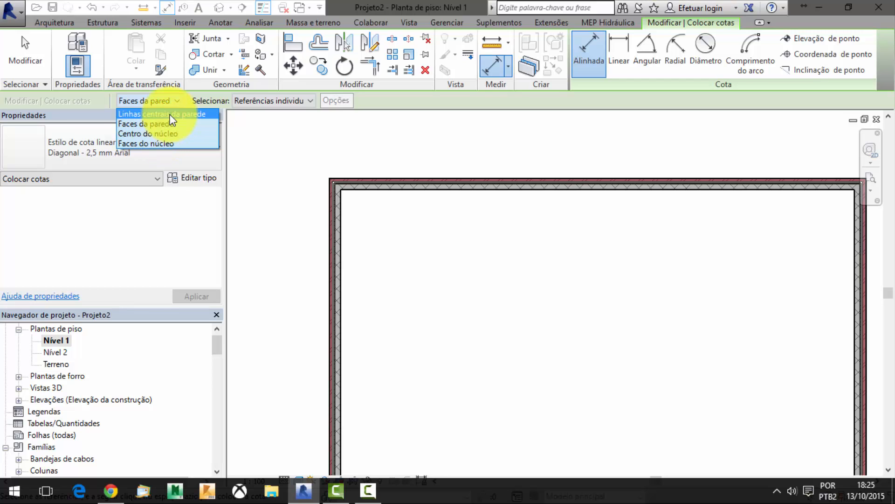
{"action": "left_click", "coordinate": [170, 114]}
{"action": "scroll", "coordinate": [326, 220], "scroll_direction": "up", "scroll_amount": 5}
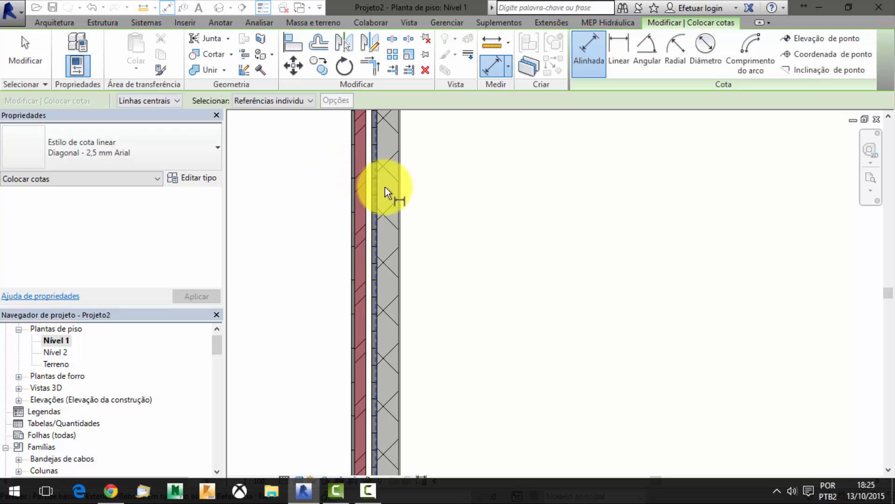
{"action": "middle_click_drag", "start_coordinate": [391, 169], "coordinate": [406, 219]}
{"action": "scroll", "coordinate": [367, 362], "scroll_direction": "up", "scroll_amount": 2}
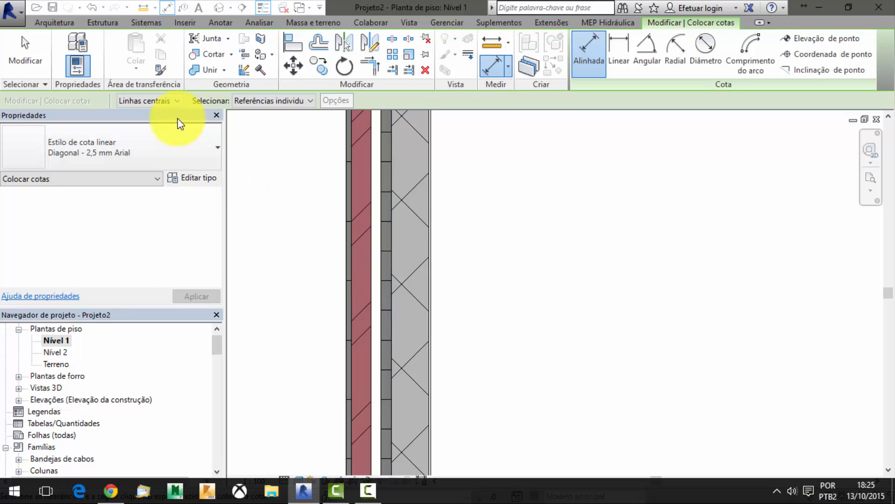
Set the wall reference to Faces da parede and dimension the rectangle's overall width between outer faces, placing it above the upper wall
{"action": "left_click", "coordinate": [172, 101]}
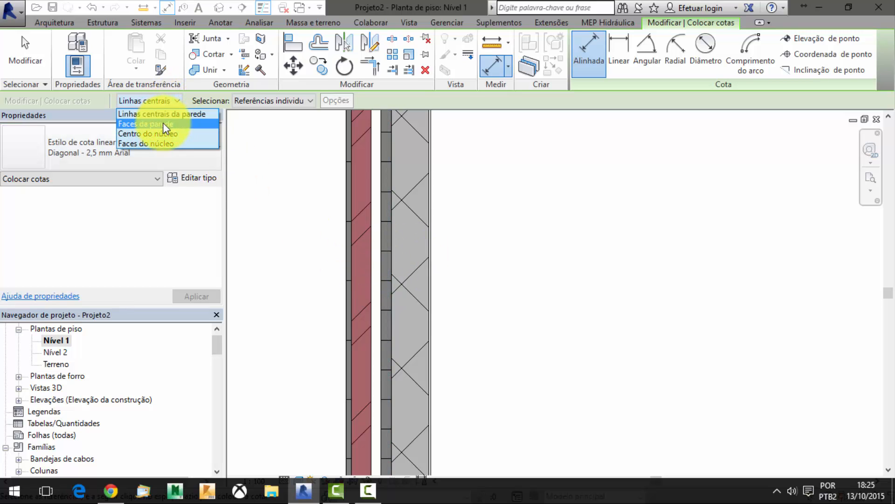
{"action": "left_click", "coordinate": [165, 125]}
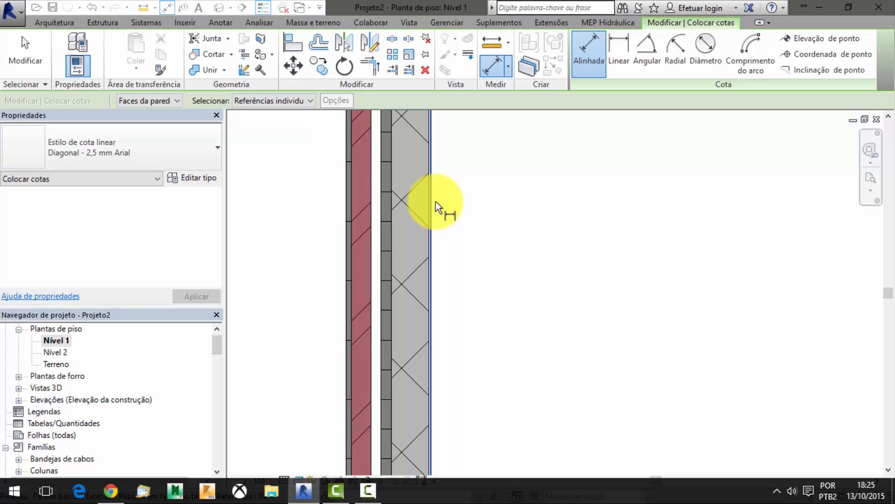
{"action": "scroll", "coordinate": [349, 192], "scroll_direction": "down", "scroll_amount": 2}
{"action": "scroll", "coordinate": [350, 192], "scroll_direction": "down", "scroll_amount": 1}
{"action": "scroll", "coordinate": [445, 201], "scroll_direction": "down", "scroll_amount": 1}
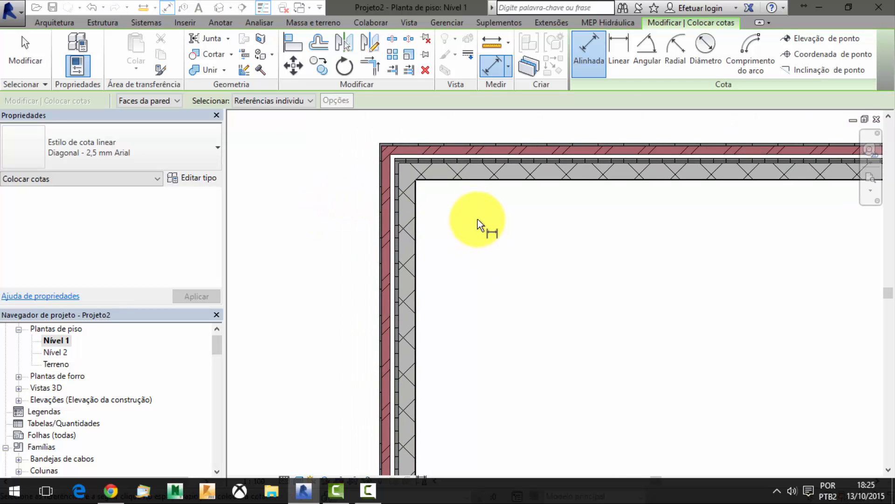
{"action": "left_click", "coordinate": [378, 256]}
{"action": "scroll", "coordinate": [569, 242], "scroll_direction": "down", "scroll_amount": 2}
{"action": "scroll", "coordinate": [557, 243], "scroll_direction": "down", "scroll_amount": 5}
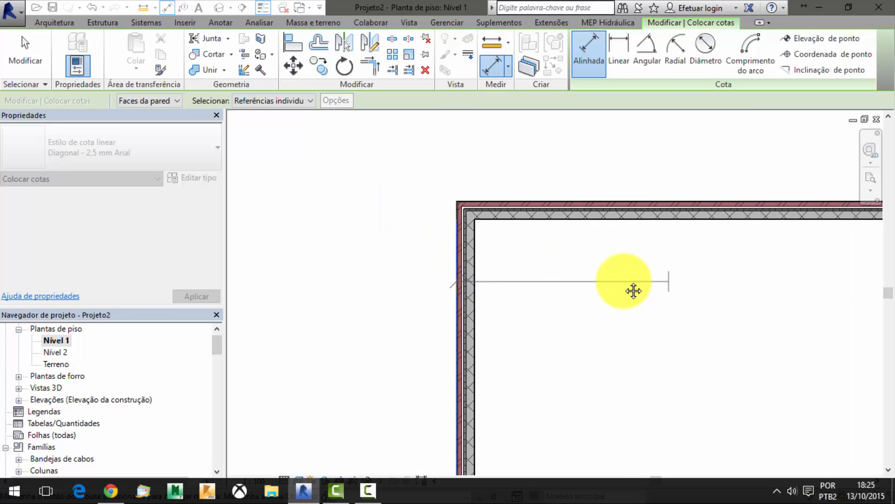
{"action": "left_click", "coordinate": [706, 279]}
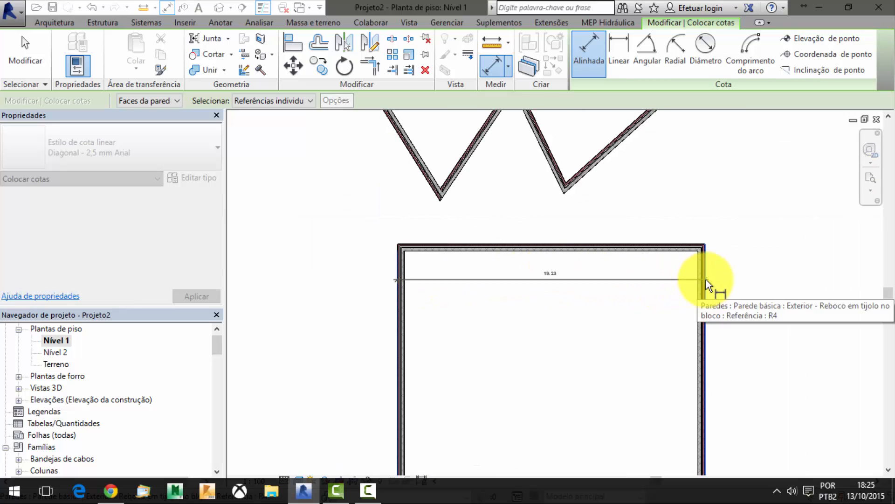
{"action": "left_click", "coordinate": [690, 225]}
{"action": "scroll", "coordinate": [530, 240], "scroll_direction": "up", "scroll_amount": 4}
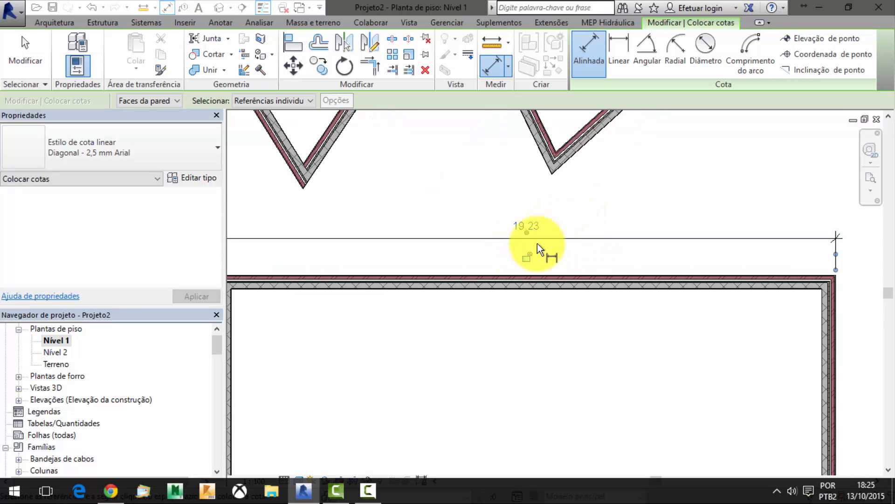
{"action": "scroll", "coordinate": [538, 224], "scroll_direction": "up", "scroll_amount": 3}
{"action": "scroll", "coordinate": [572, 257], "scroll_direction": "down", "scroll_amount": 2}
{"action": "scroll", "coordinate": [573, 258], "scroll_direction": "down", "scroll_amount": 3}
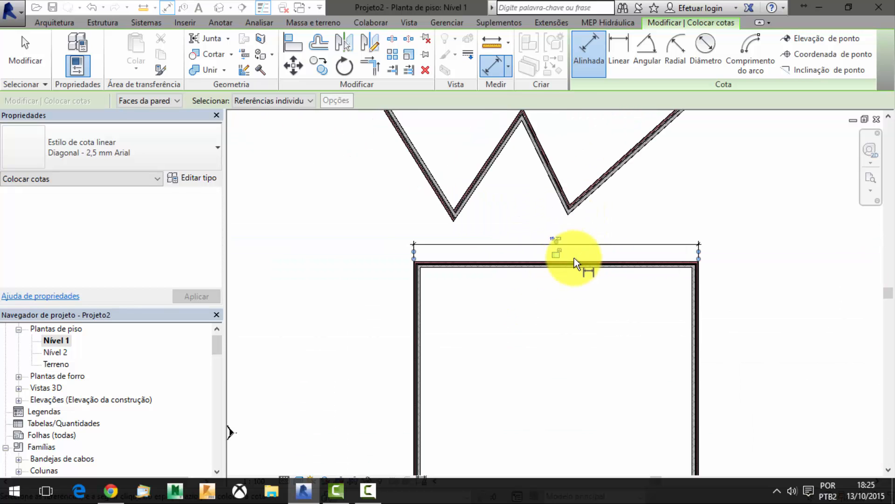
Dimension the rectangle's clear width between the inner faces of its side walls, placing it inside the enclosure just below the upper wall
{"action": "scroll", "coordinate": [403, 305], "scroll_direction": "up", "scroll_amount": 2}
{"action": "scroll", "coordinate": [422, 289], "scroll_direction": "up", "scroll_amount": 2}
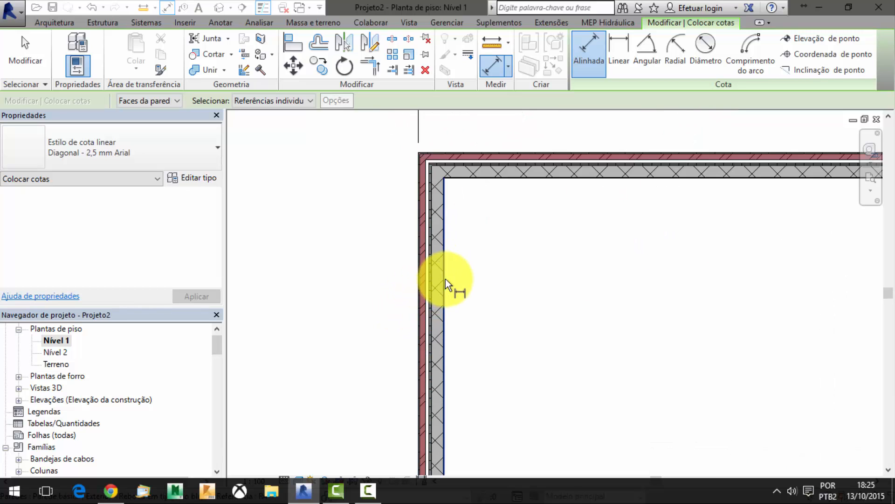
{"action": "left_click", "coordinate": [447, 278]}
{"action": "scroll", "coordinate": [513, 258], "scroll_direction": "down", "scroll_amount": 2}
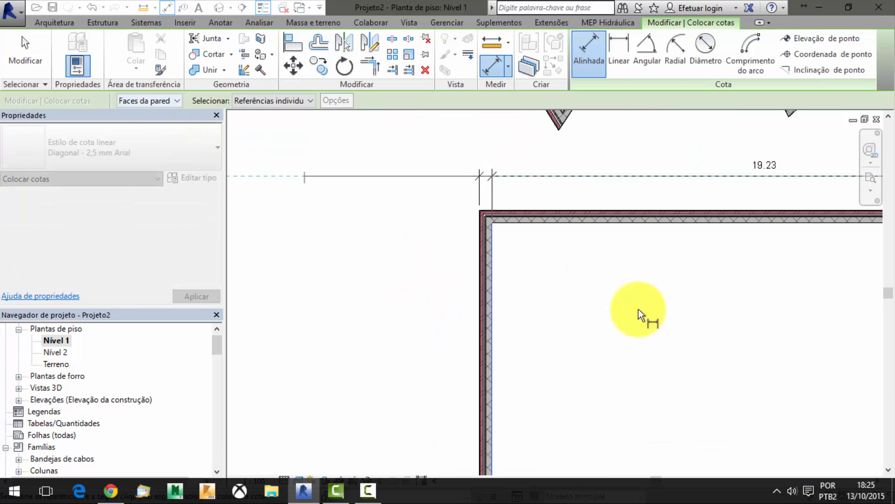
{"action": "scroll", "coordinate": [788, 335], "scroll_direction": "down", "scroll_amount": 3}
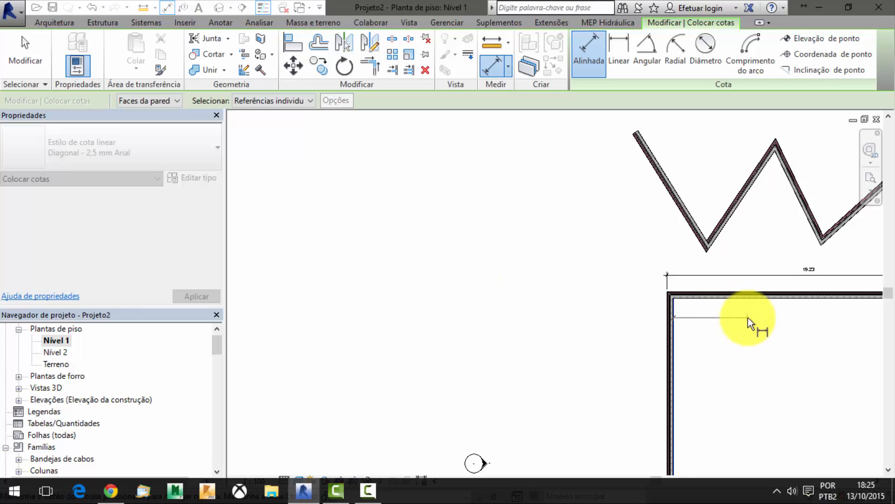
{"action": "middle_click_drag", "start_coordinate": [746, 321], "coordinate": [463, 240]}
{"action": "scroll", "coordinate": [604, 213], "scroll_direction": "up", "scroll_amount": 5}
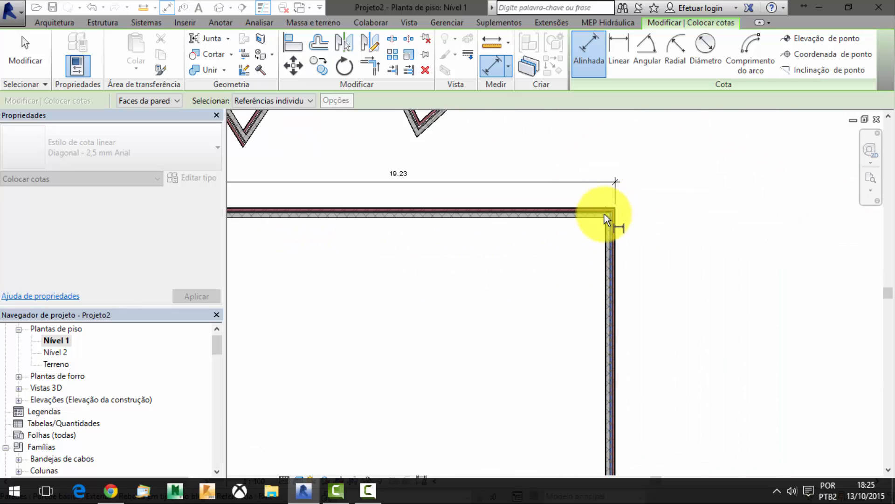
{"action": "left_click", "coordinate": [610, 251]}
{"action": "left_click", "coordinate": [457, 256]}
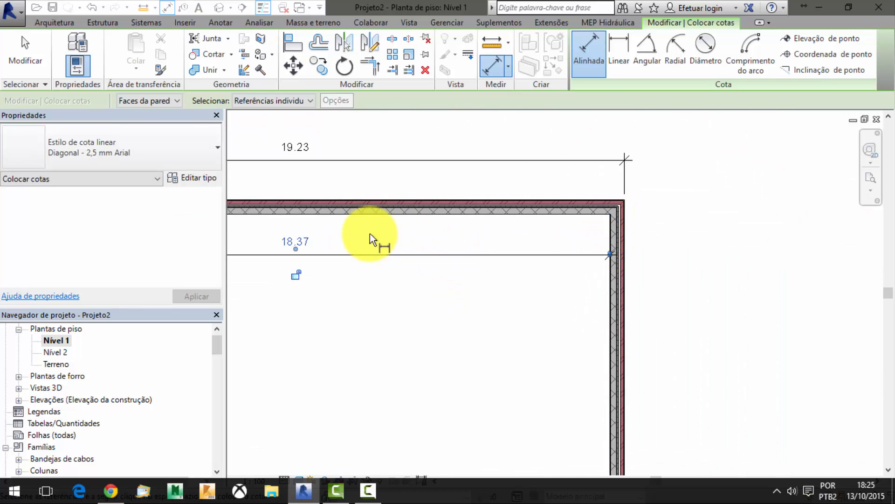
Dimension the left wall's thickness from outer face to inner face, placing it above the overall width dimension
{"action": "middle_click_drag", "start_coordinate": [370, 236], "coordinate": [676, 266]}
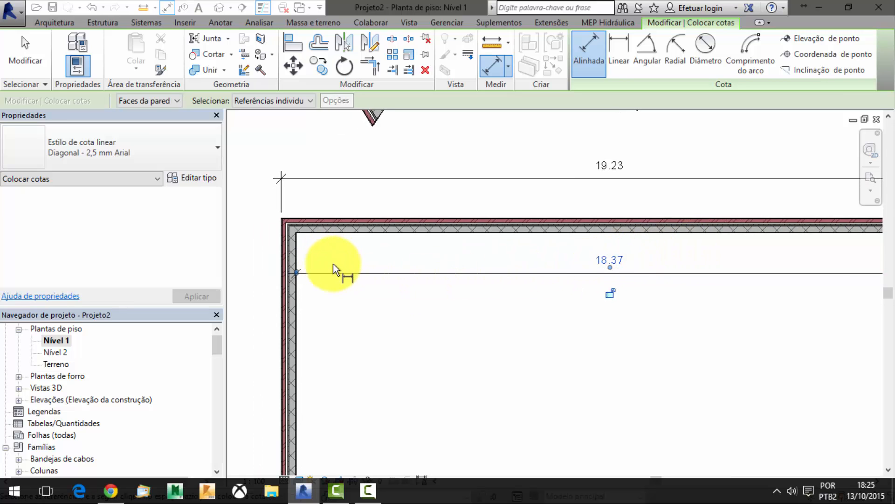
{"action": "scroll", "coordinate": [334, 270], "scroll_direction": "up", "scroll_amount": 4}
{"action": "middle_click_drag", "start_coordinate": [291, 299], "coordinate": [439, 297]}
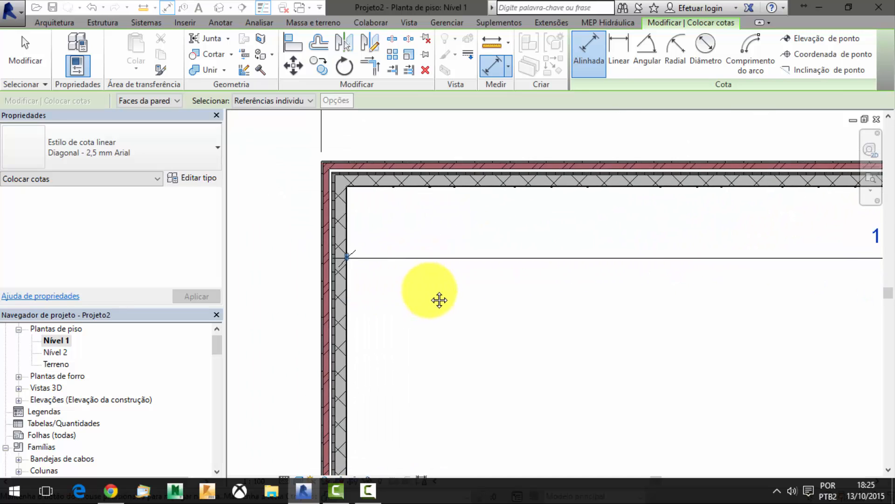
{"action": "scroll", "coordinate": [439, 296], "scroll_direction": "up", "scroll_amount": 1}
{"action": "scroll", "coordinate": [354, 293], "scroll_direction": "up", "scroll_amount": 2}
{"action": "left_click", "coordinate": [386, 295]}
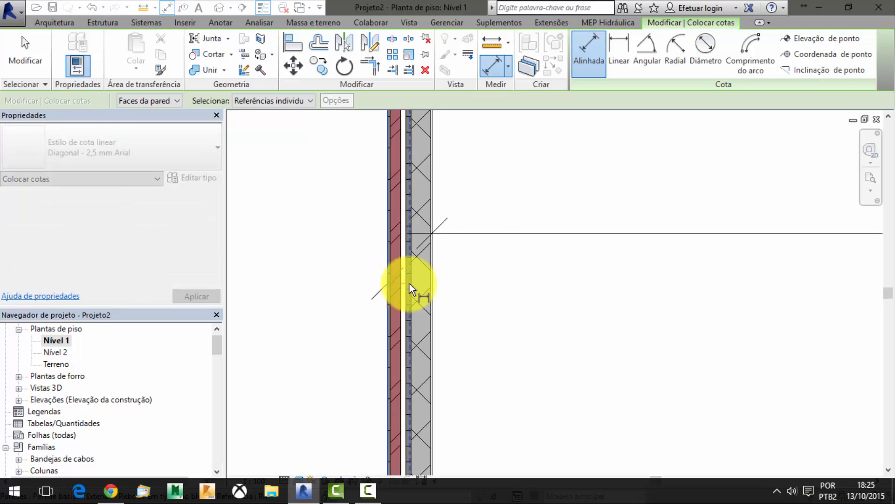
{"action": "scroll", "coordinate": [454, 234], "scroll_direction": "down", "scroll_amount": 1}
{"action": "middle_click_drag", "start_coordinate": [461, 219], "coordinate": [414, 406]}
{"action": "middle_click_drag", "start_coordinate": [423, 185], "coordinate": [438, 295]}
{"action": "left_click", "coordinate": [430, 223]}
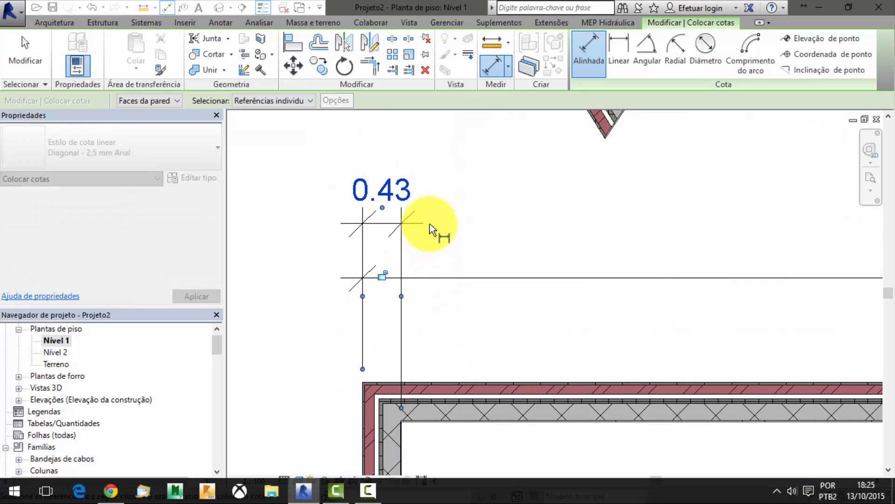
{"action": "key", "text": "Escape"}
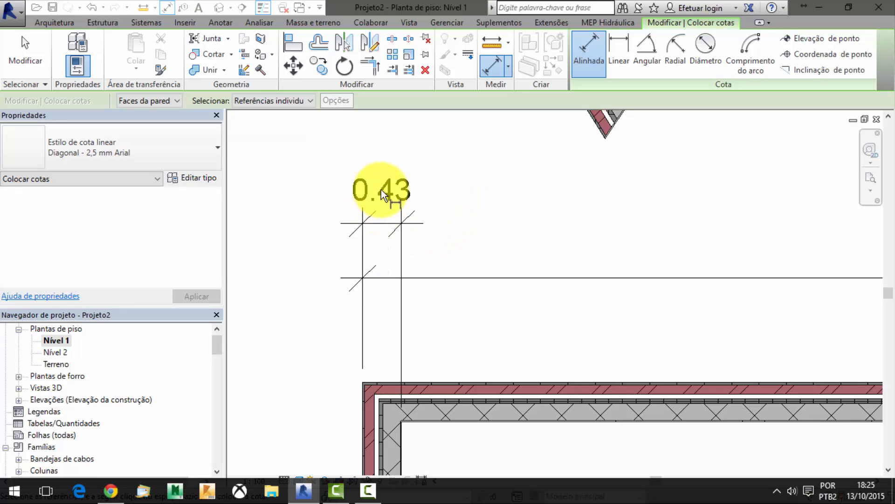
Review the linear format in the project units and close the settings
{"action": "scroll", "coordinate": [394, 193], "scroll_direction": "down", "scroll_amount": 2}
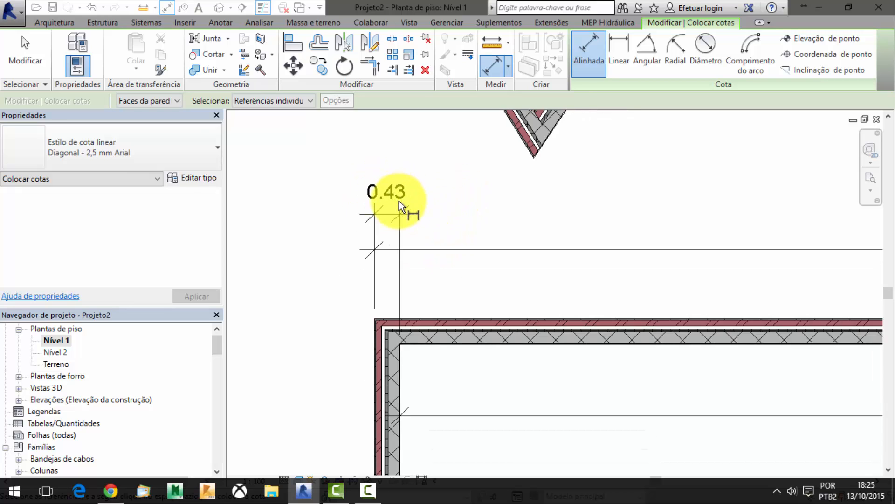
{"action": "scroll", "coordinate": [530, 255], "scroll_direction": "down", "scroll_amount": 2}
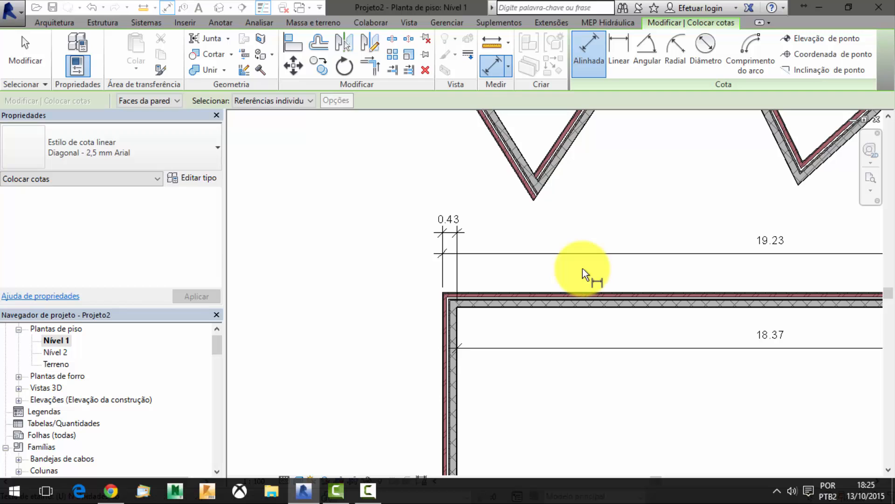
{"action": "key", "text": "u"}
{"action": "key", "text": "n"}
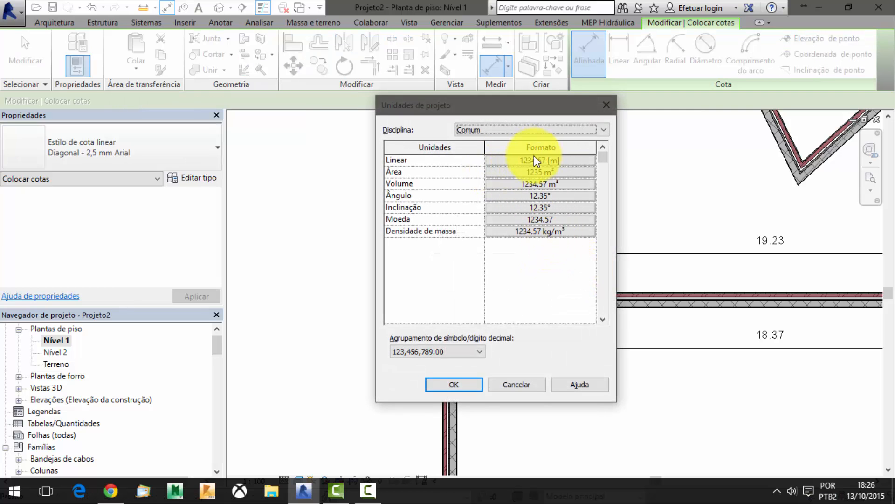
{"action": "left_click", "coordinate": [466, 384]}
Set the wall reference to Centro do núcleo and preview the core centre line on the rectangle's left wall
{"action": "scroll", "coordinate": [552, 331], "scroll_direction": "down", "scroll_amount": 1}
{"action": "middle_click_drag", "start_coordinate": [552, 330], "coordinate": [435, 266]}
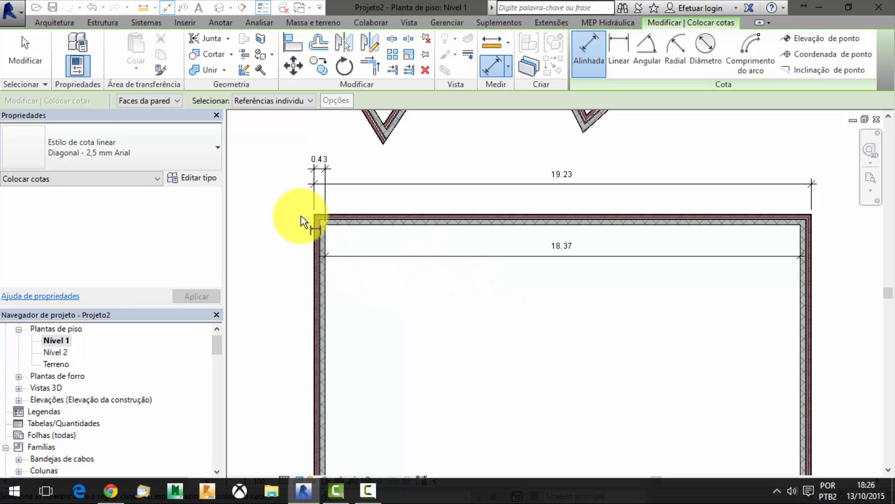
{"action": "left_click", "coordinate": [176, 101]}
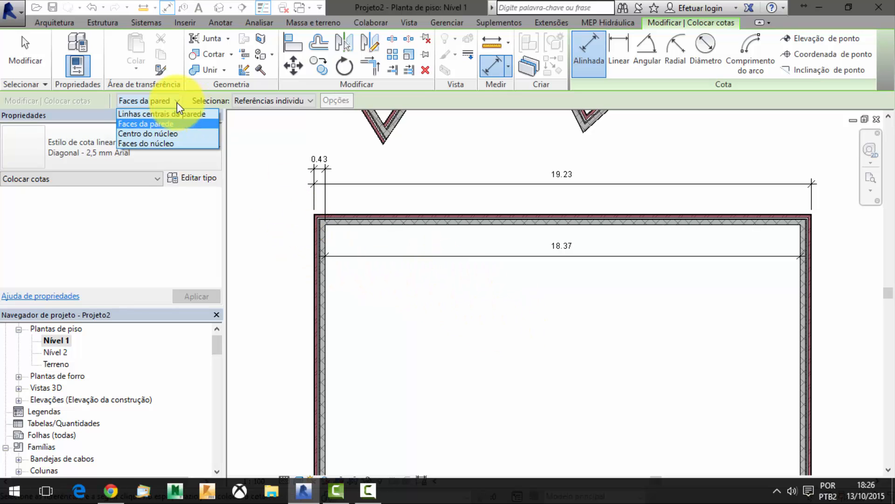
{"action": "left_click", "coordinate": [158, 135]}
{"action": "scroll", "coordinate": [323, 334], "scroll_direction": "up", "scroll_amount": 5}
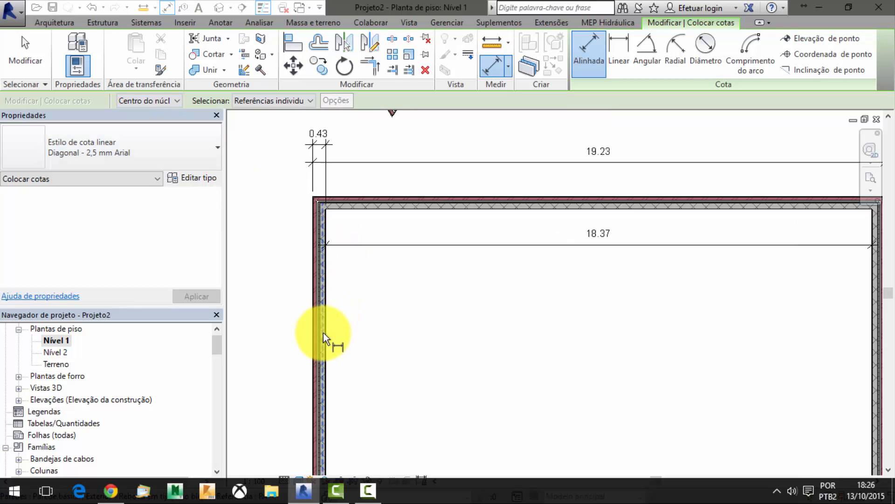
{"action": "middle_click_drag", "start_coordinate": [323, 334], "coordinate": [457, 339]}
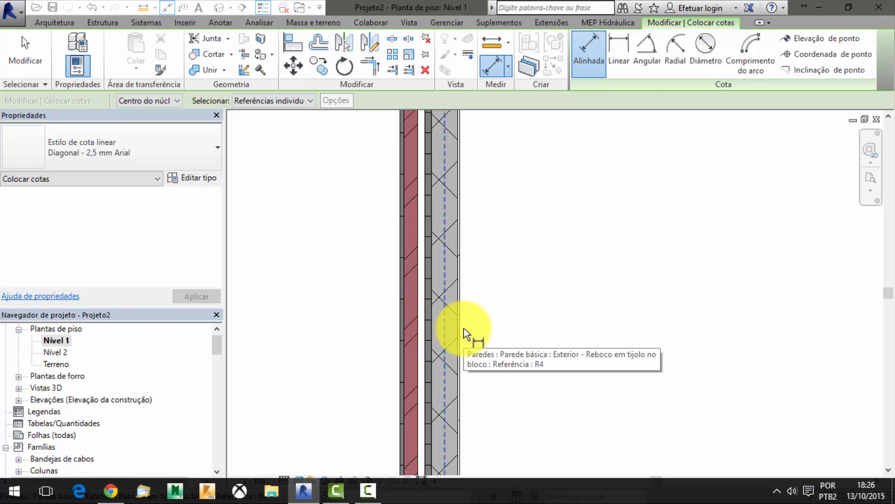
Examine the left wall's brick, cavity and block layers and where the core centre reference falls among them
{"action": "scroll", "coordinate": [469, 328], "scroll_direction": "up", "scroll_amount": 5}
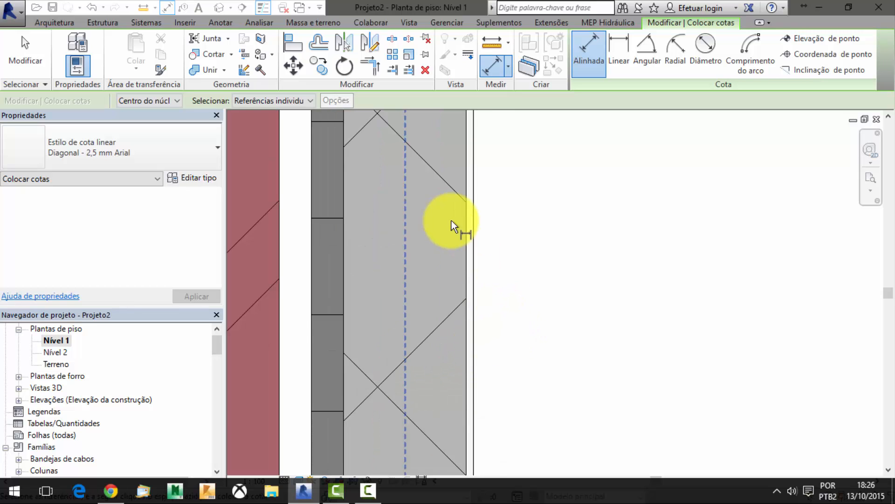
{"action": "scroll", "coordinate": [615, 161], "scroll_direction": "down", "scroll_amount": 3}
{"action": "scroll", "coordinate": [368, 240], "scroll_direction": "down", "scroll_amount": 2}
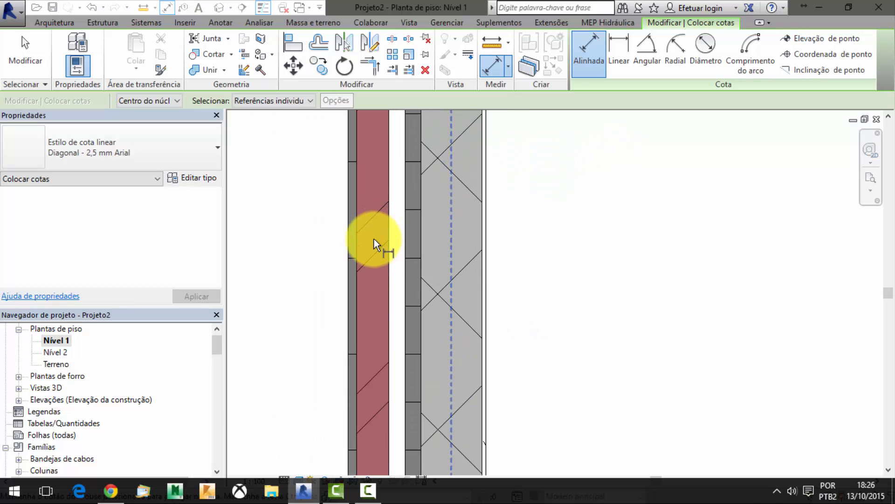
{"action": "middle_click_drag", "start_coordinate": [374, 239], "coordinate": [534, 263]}
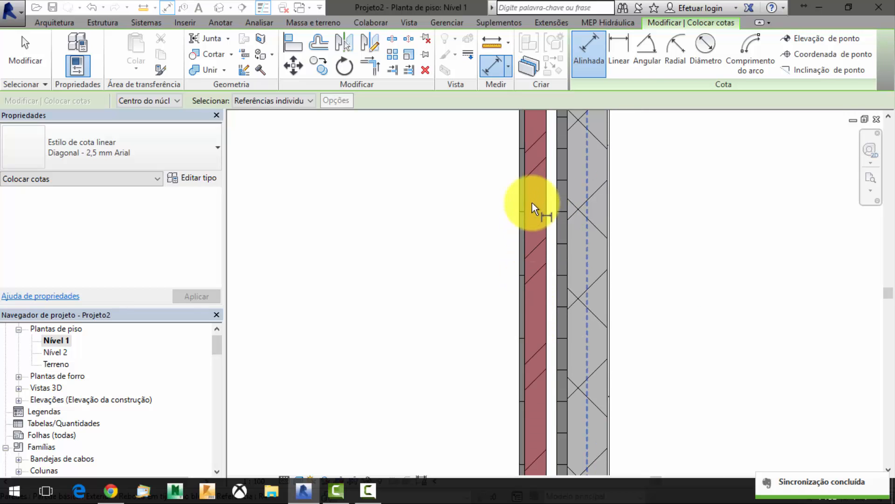
{"action": "middle_click_drag", "start_coordinate": [533, 203], "coordinate": [554, 269]}
{"action": "scroll", "coordinate": [557, 270], "scroll_direction": "down", "scroll_amount": 1}
{"action": "middle_click_drag", "start_coordinate": [566, 228], "coordinate": [566, 303]}
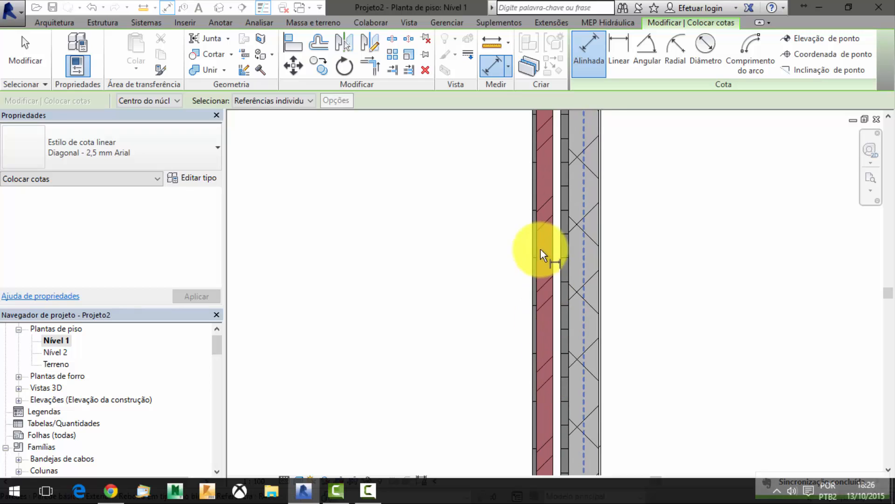
{"action": "scroll", "coordinate": [536, 260], "scroll_direction": "up", "scroll_amount": 2}
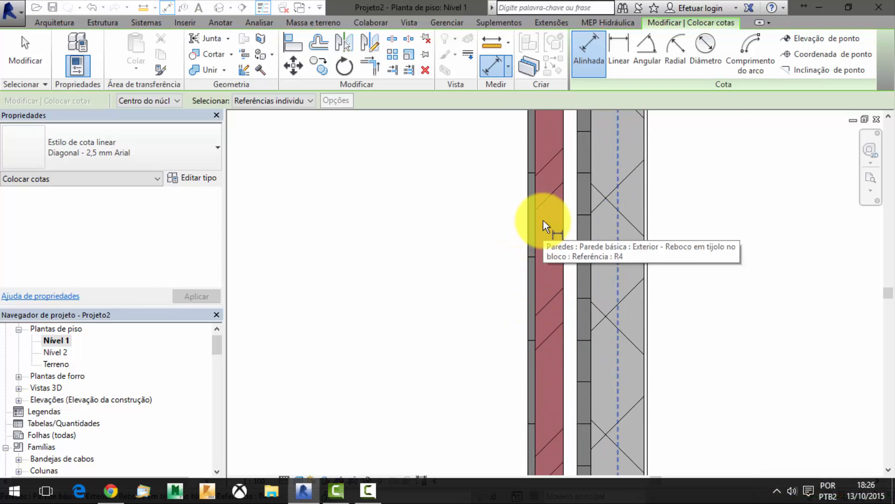
{"action": "scroll", "coordinate": [573, 218], "scroll_direction": "down", "scroll_amount": 1}
{"action": "middle_click_drag", "start_coordinate": [614, 219], "coordinate": [580, 341]}
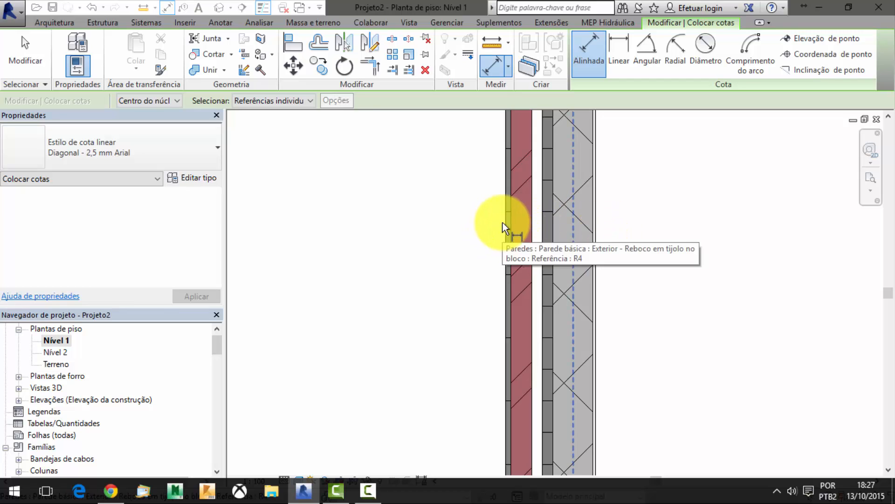
Try Faces do núcleo as the wall reference on the left wall and return the reference to Faces da parede
{"action": "left_click", "coordinate": [172, 102]}
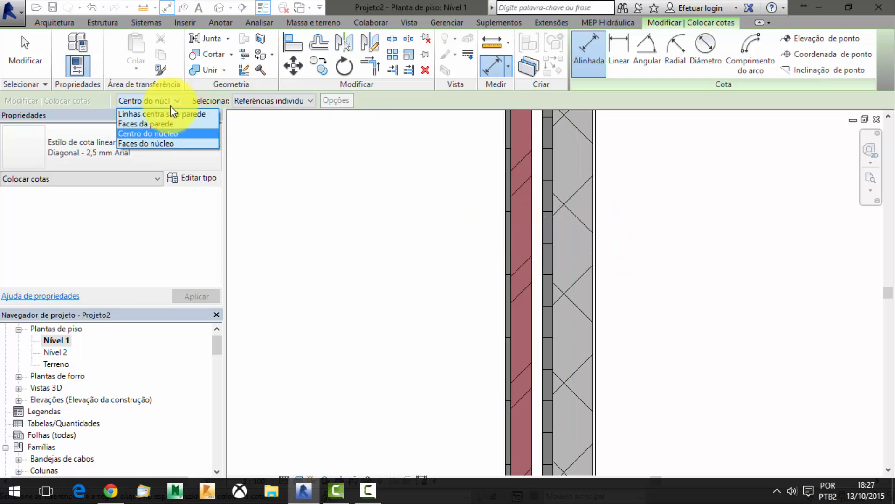
{"action": "left_click", "coordinate": [161, 145]}
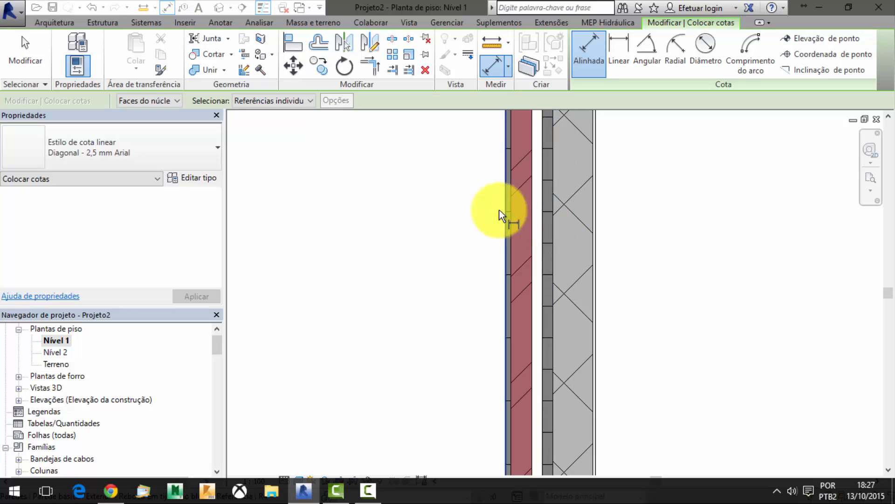
{"action": "left_click", "coordinate": [171, 101]}
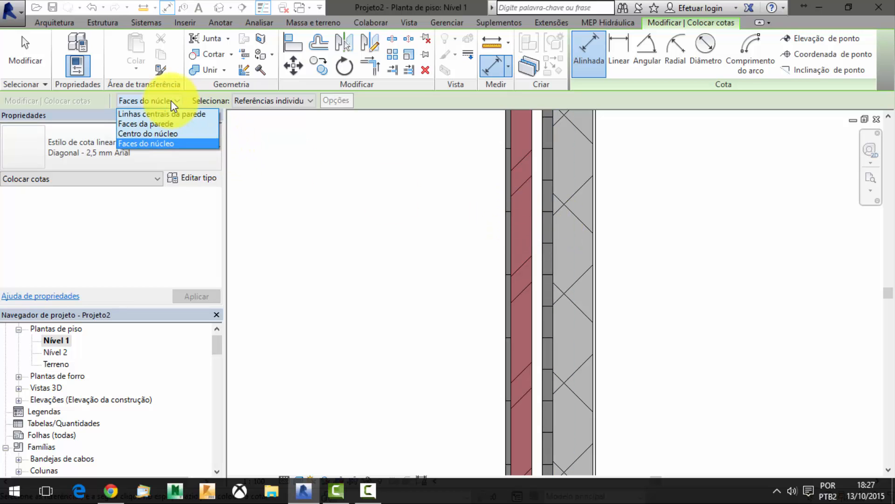
{"action": "left_click", "coordinate": [163, 123]}
{"action": "scroll", "coordinate": [410, 147], "scroll_direction": "down", "scroll_amount": 3}
{"action": "scroll", "coordinate": [459, 158], "scroll_direction": "down", "scroll_amount": 1}
{"action": "middle_click_drag", "start_coordinate": [468, 127], "coordinate": [422, 276]}
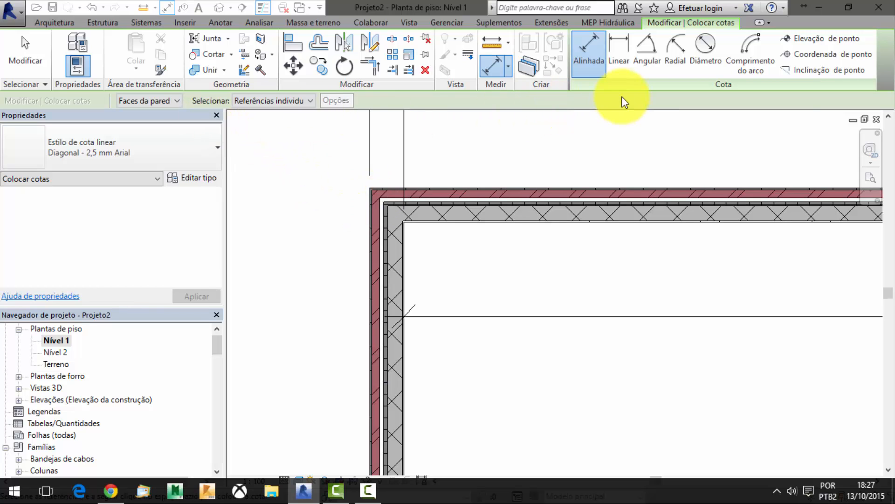
Start a linear dimension from the outer corner at the free left end of the zigzag walls
{"action": "scroll", "coordinate": [585, 194], "scroll_direction": "down", "scroll_amount": 3}
{"action": "scroll", "coordinate": [584, 192], "scroll_direction": "down", "scroll_amount": 3}
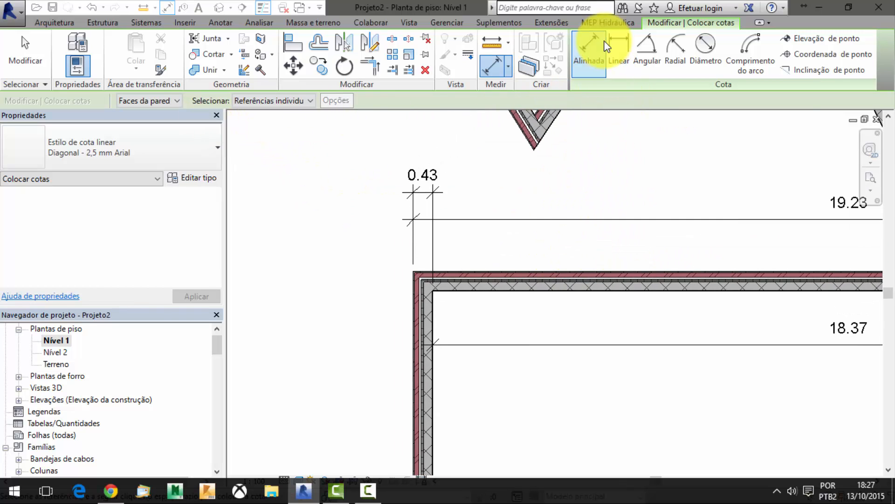
{"action": "left_click", "coordinate": [617, 47]}
{"action": "scroll", "coordinate": [436, 170], "scroll_direction": "up", "scroll_amount": 5}
{"action": "scroll", "coordinate": [776, 410], "scroll_direction": "up", "scroll_amount": 2}
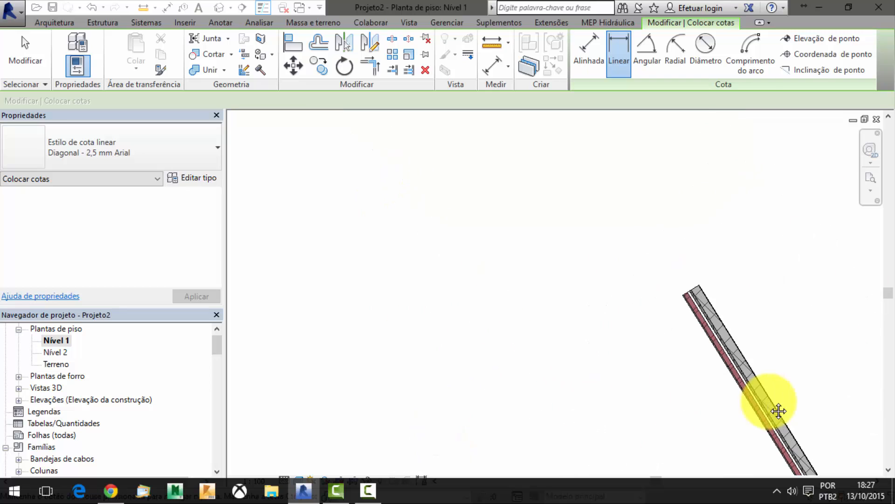
{"action": "scroll", "coordinate": [704, 300], "scroll_direction": "up", "scroll_amount": 5}
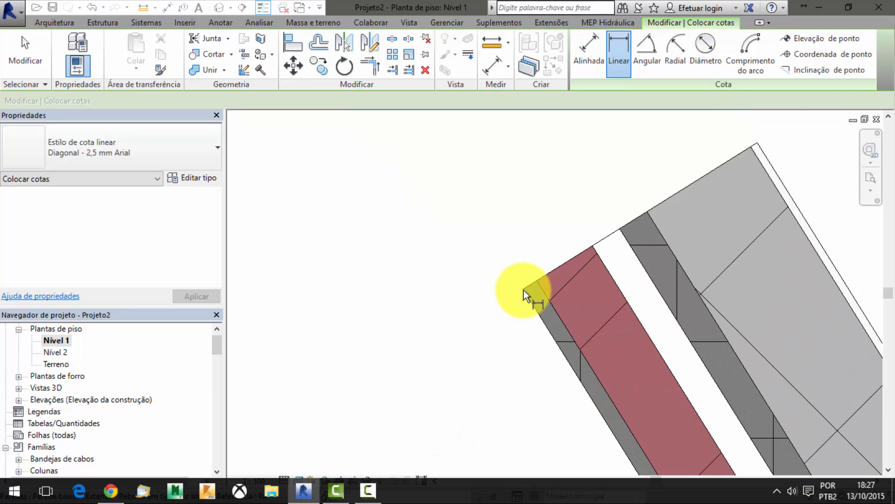
{"action": "left_click", "coordinate": [523, 289]}
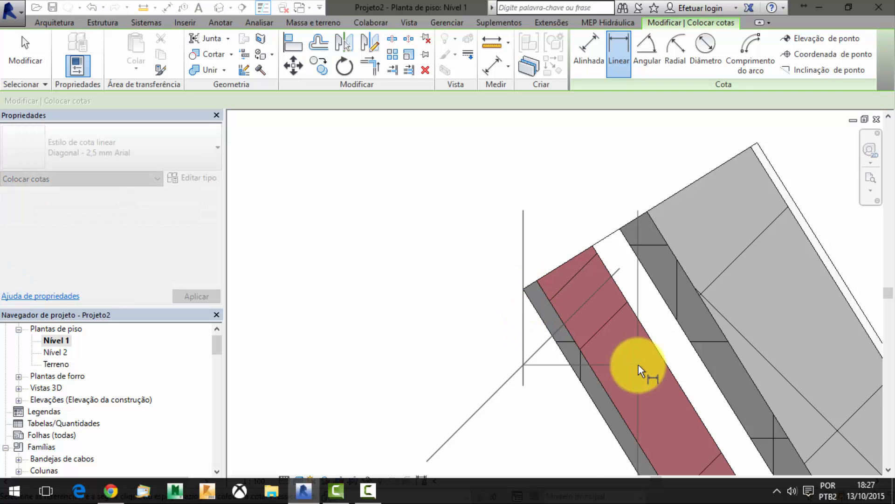
Dimension the vertical distance from the zigzag's free end to its first lower outer corner, placing the dimension line inside the V
{"action": "scroll", "coordinate": [639, 365], "scroll_direction": "down", "scroll_amount": 6}
{"action": "middle_click_drag", "start_coordinate": [700, 347], "coordinate": [373, 182]}
{"action": "scroll", "coordinate": [510, 283], "scroll_direction": "down", "scroll_amount": 3}
{"action": "middle_click_drag", "start_coordinate": [560, 359], "coordinate": [556, 245]}
{"action": "scroll", "coordinate": [551, 296], "scroll_direction": "up", "scroll_amount": 5}
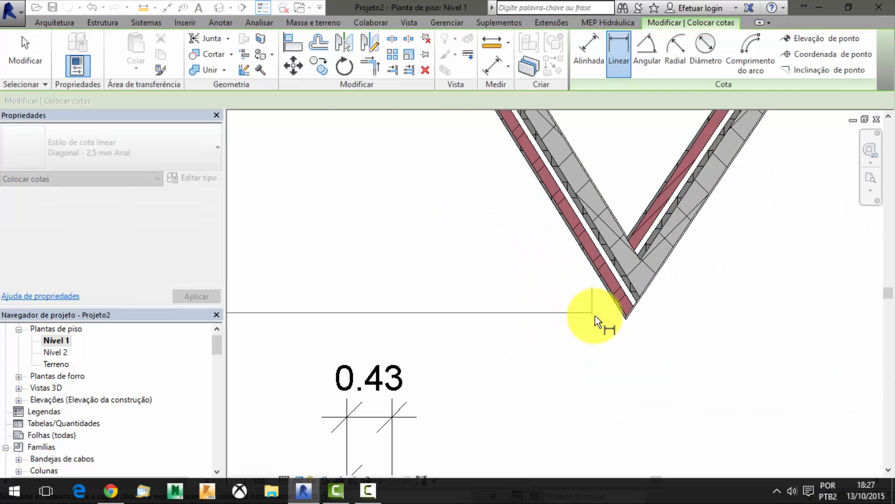
{"action": "left_click", "coordinate": [627, 320]}
{"action": "scroll", "coordinate": [561, 318], "scroll_direction": "down", "scroll_amount": 3}
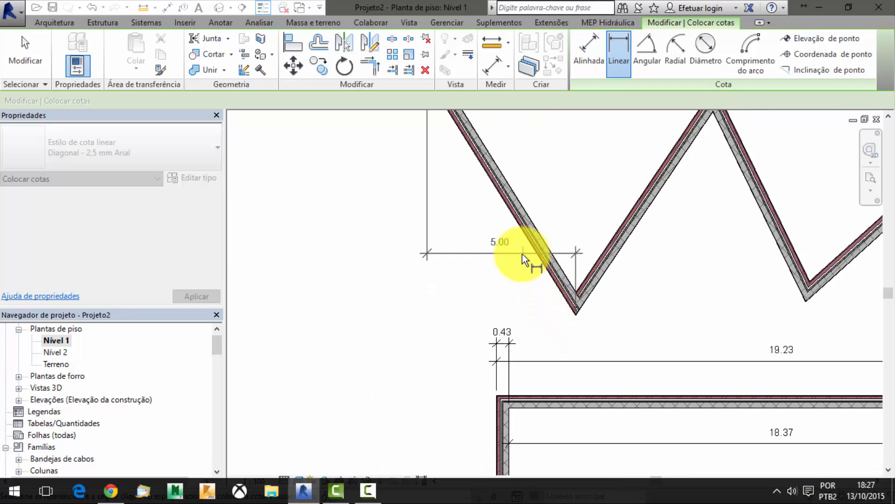
{"action": "middle_click_drag", "start_coordinate": [483, 319], "coordinate": [502, 422]}
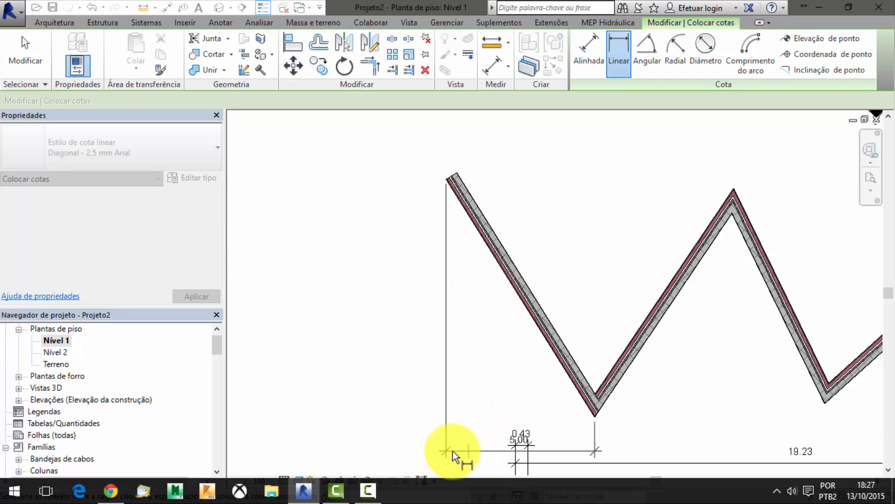
{"action": "middle_click_drag", "start_coordinate": [443, 448], "coordinate": [448, 356]}
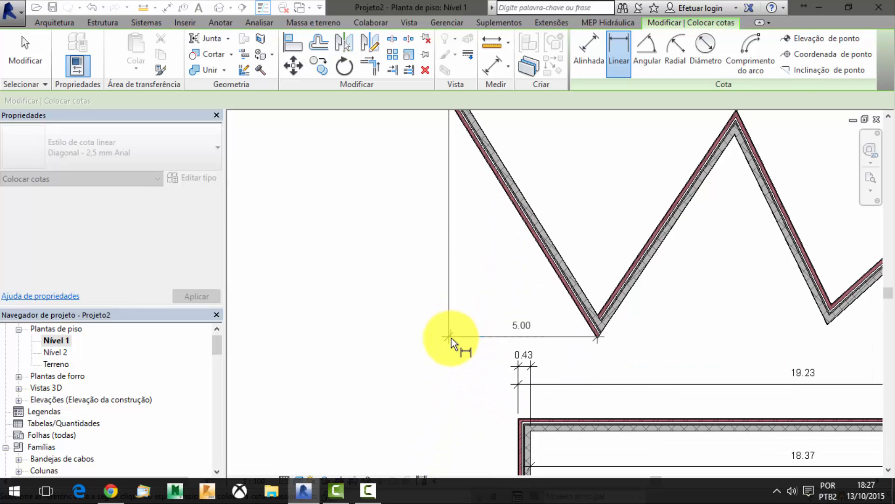
{"action": "middle_click_drag", "start_coordinate": [608, 166], "coordinate": [559, 270]}
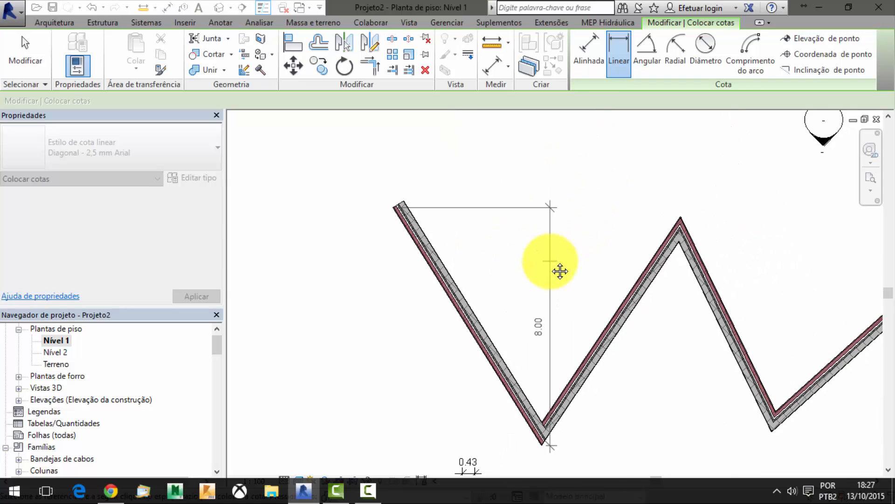
{"action": "left_click", "coordinate": [550, 234]}
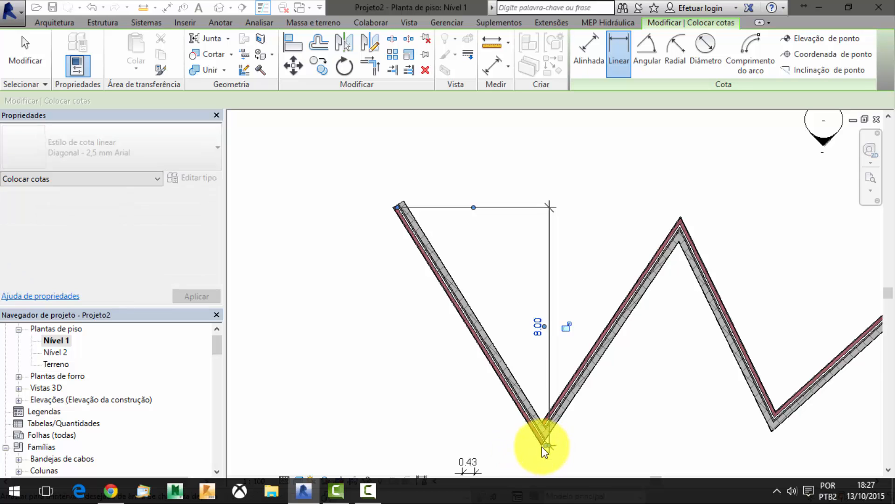
Add a horizontal linear dimension between the zigzag's free outer corner and first lower corner, place it below the walls, and finish dimensioning
{"action": "scroll", "coordinate": [401, 212], "scroll_direction": "up", "scroll_amount": 10}
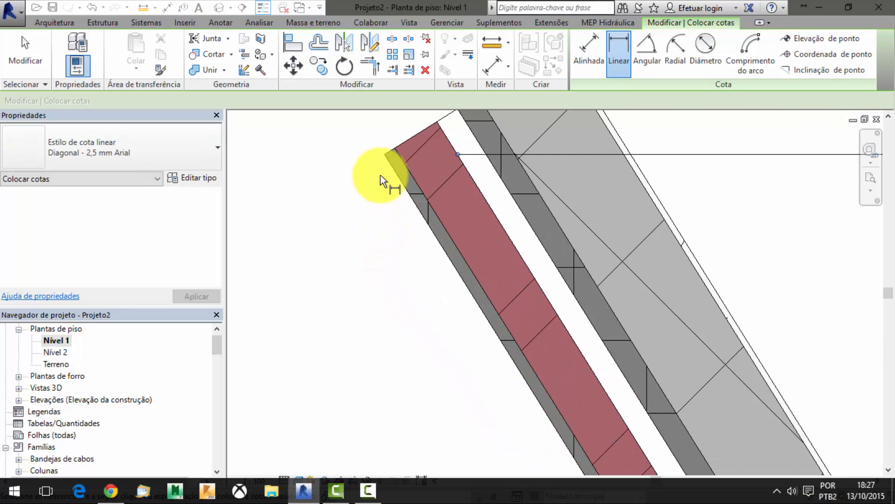
{"action": "left_click", "coordinate": [382, 156]}
{"action": "scroll", "coordinate": [463, 256], "scroll_direction": "down", "scroll_amount": 8}
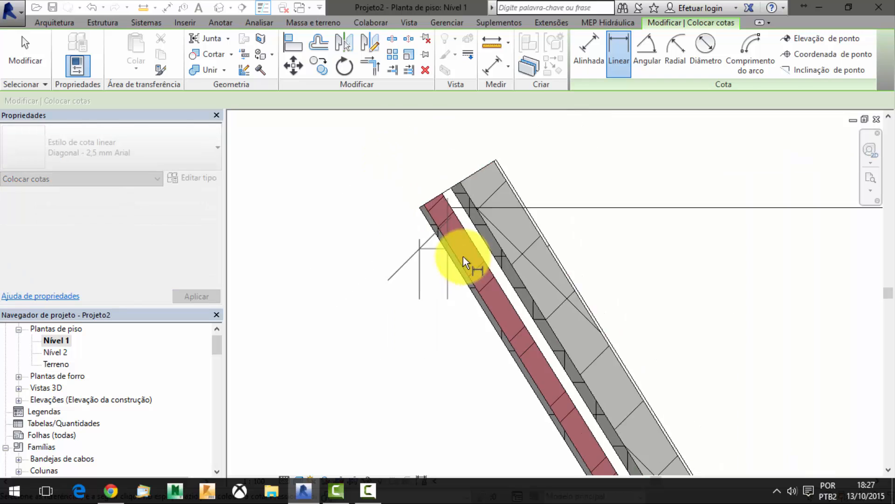
{"action": "scroll", "coordinate": [592, 322], "scroll_direction": "up", "scroll_amount": 10}
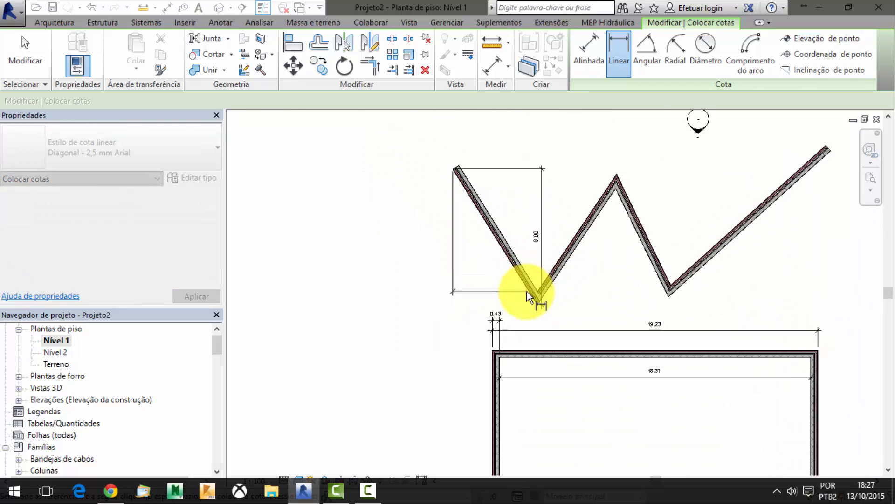
{"action": "left_click", "coordinate": [612, 388]}
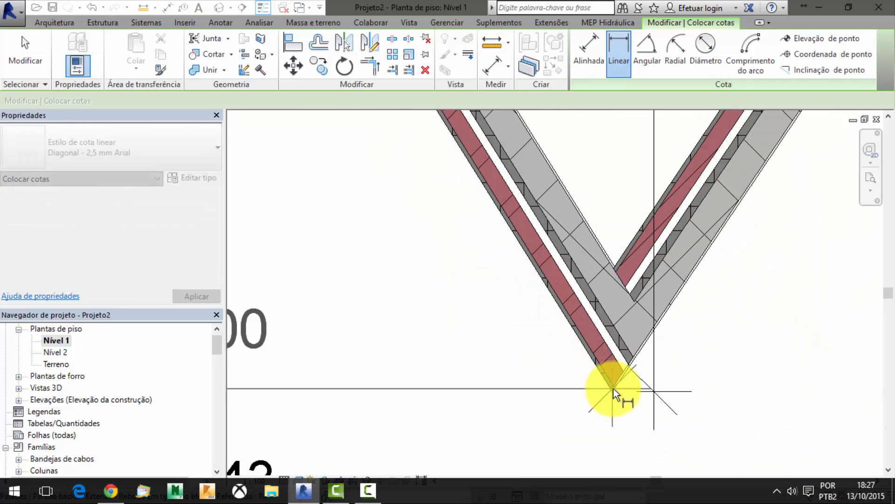
{"action": "scroll", "coordinate": [448, 336], "scroll_direction": "down", "scroll_amount": 6}
{"action": "scroll", "coordinate": [340, 285], "scroll_direction": "down", "scroll_amount": 2}
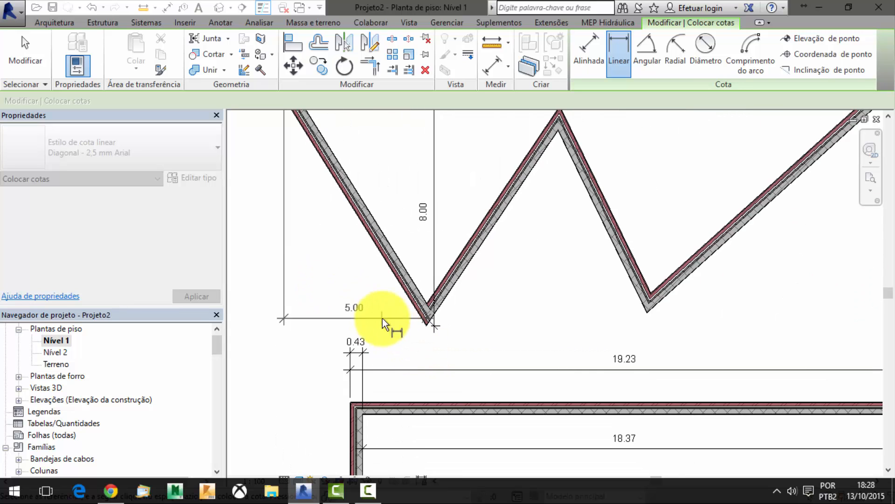
{"action": "left_click", "coordinate": [283, 356]}
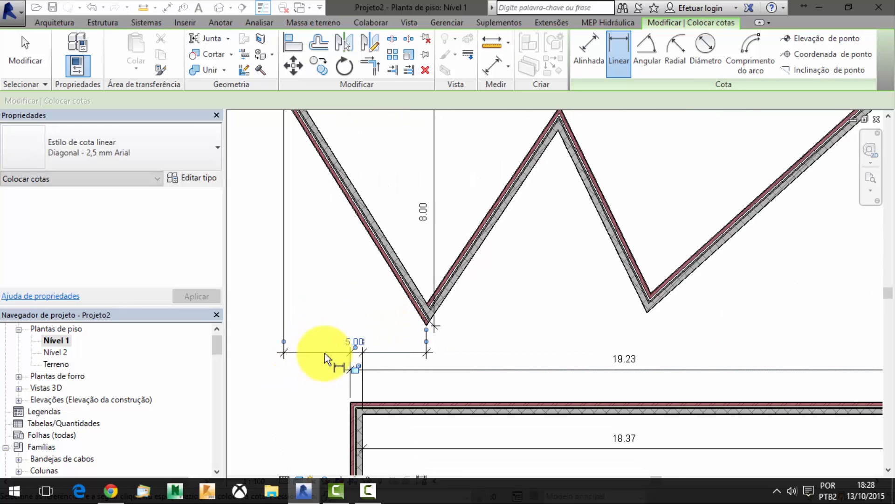
{"action": "middle_click_drag", "start_coordinate": [441, 319], "coordinate": [569, 348]}
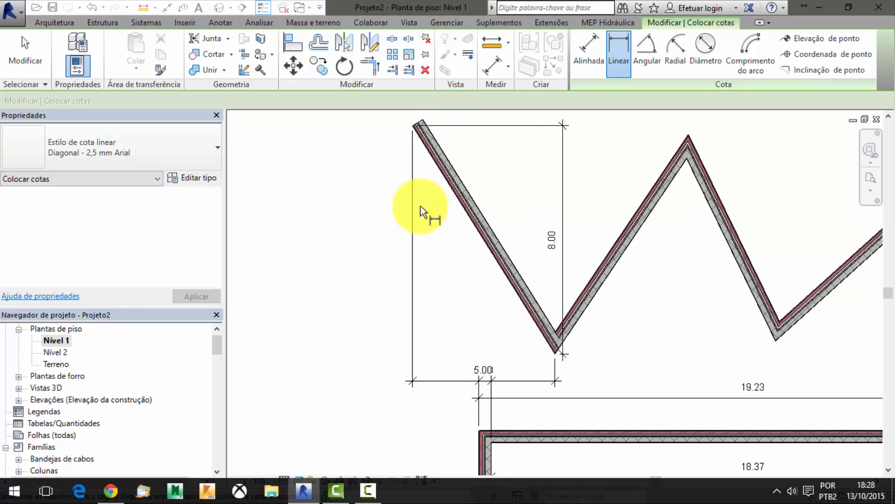
{"action": "left_click", "coordinate": [564, 150]}
{"action": "scroll", "coordinate": [471, 199], "scroll_direction": "down", "scroll_amount": 1}
{"action": "key", "text": "Escape"}
{"action": "key", "text": "Escape"}
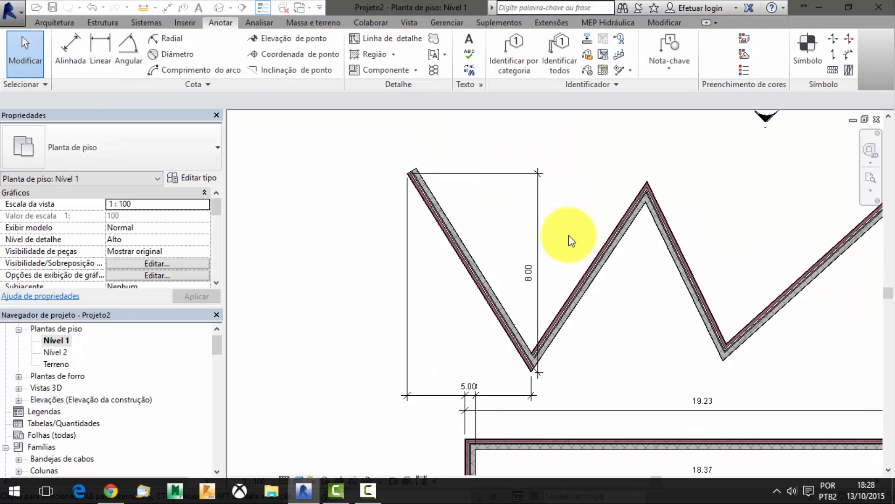
Set the dimension inside the rectangle's upper wall to the Diagonal - Centro - 2,5 mm Arial style and open its type properties
{"action": "scroll", "coordinate": [569, 235], "scroll_direction": "down", "scroll_amount": 1}
{"action": "middle_click_drag", "start_coordinate": [570, 303], "coordinate": [436, 177]}
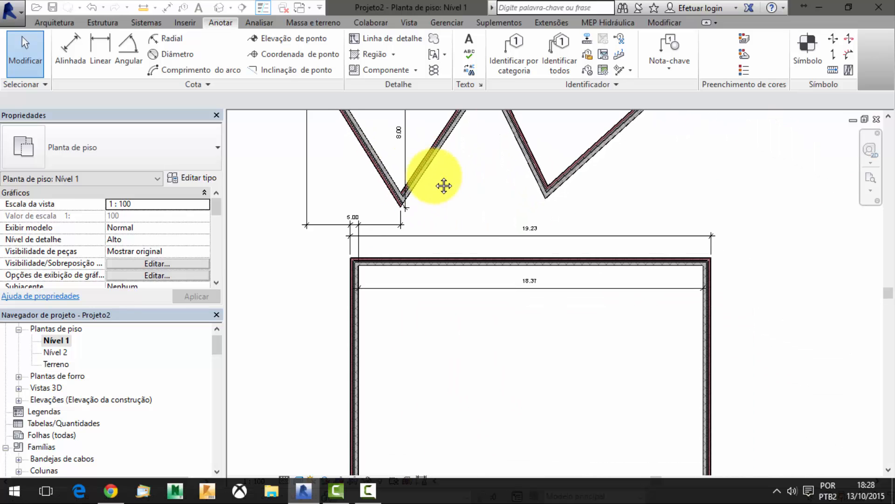
{"action": "left_click", "coordinate": [511, 290]}
{"action": "scroll", "coordinate": [454, 346], "scroll_direction": "up", "scroll_amount": 2}
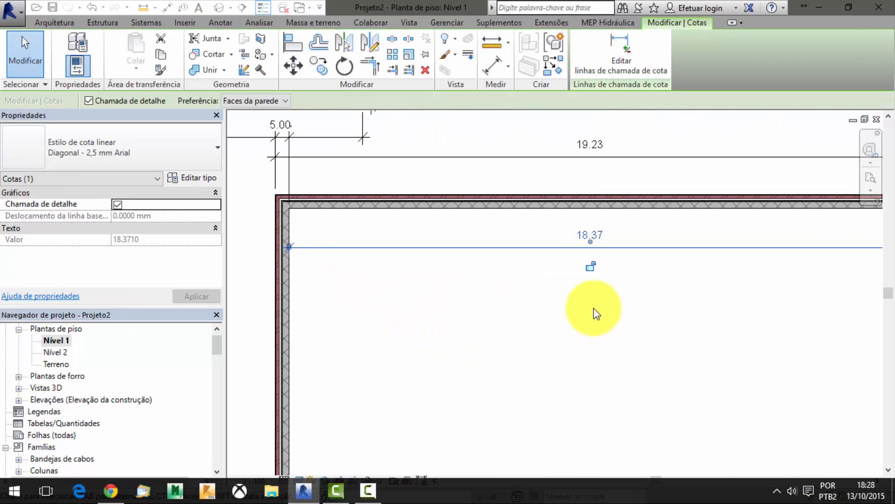
{"action": "left_click", "coordinate": [594, 308]}
{"action": "left_click", "coordinate": [602, 250]}
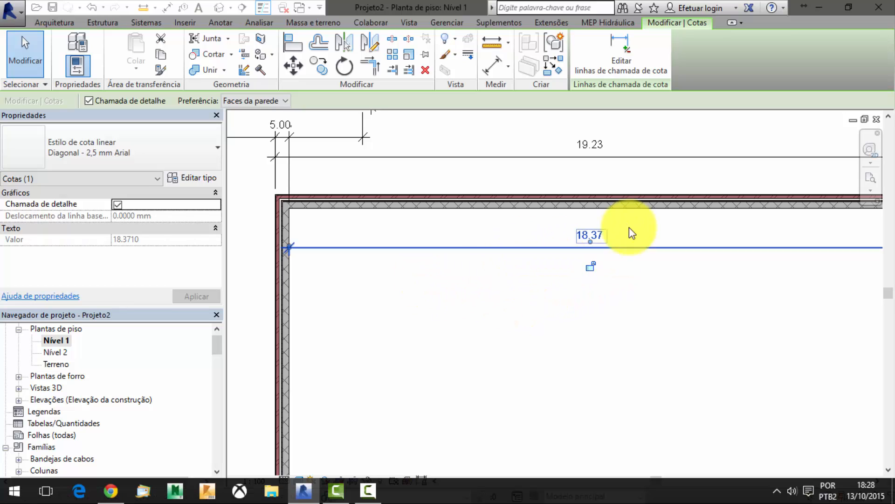
{"action": "left_click", "coordinate": [197, 156]}
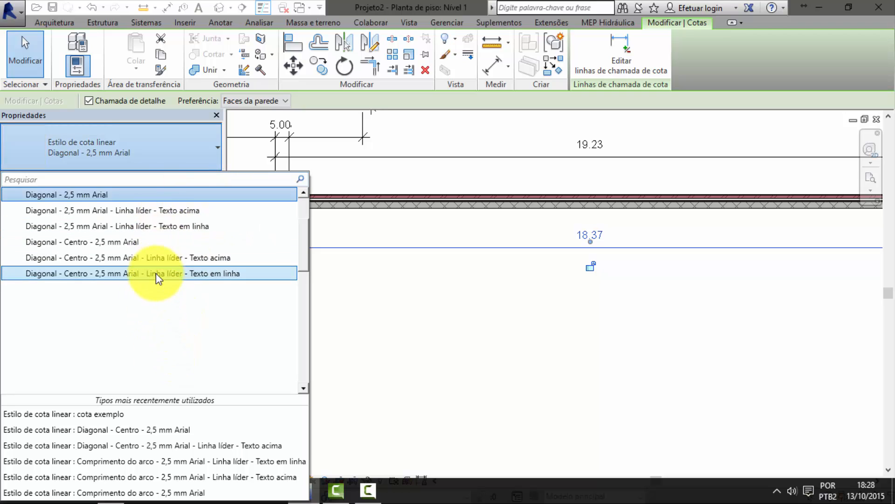
{"action": "left_click", "coordinate": [161, 210]}
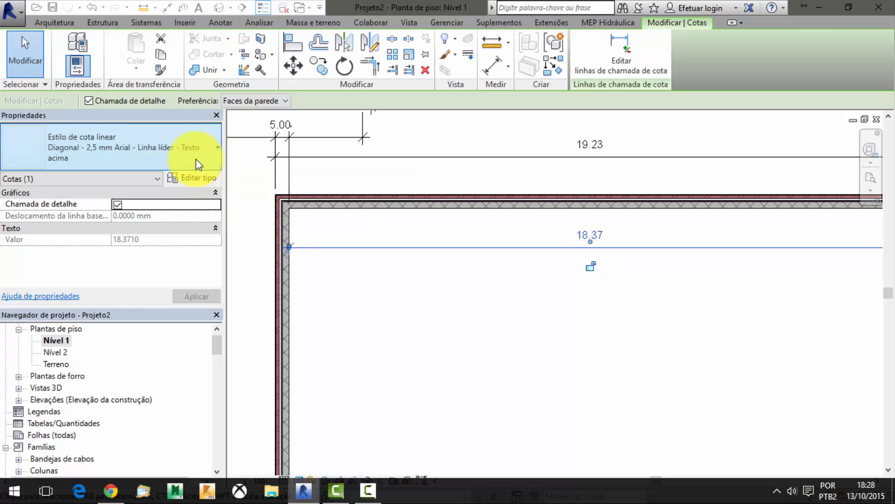
{"action": "left_click", "coordinate": [195, 158]}
{"action": "left_click", "coordinate": [163, 231]}
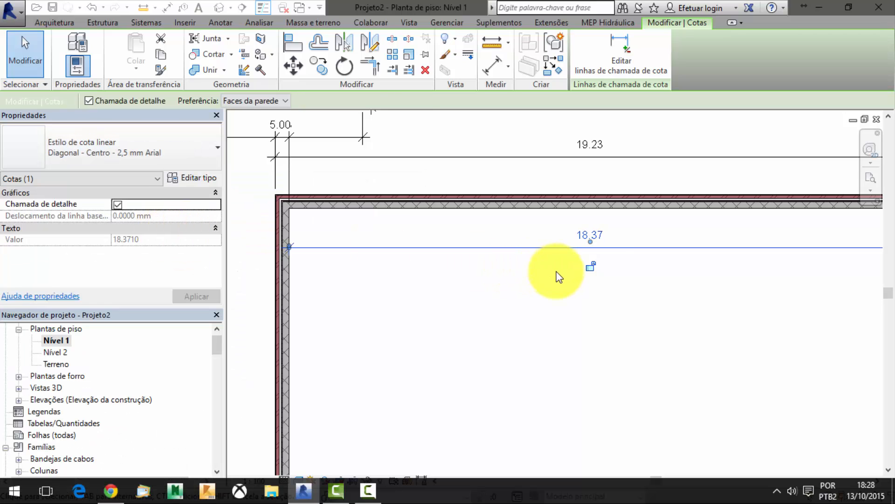
{"action": "left_click", "coordinate": [204, 179]}
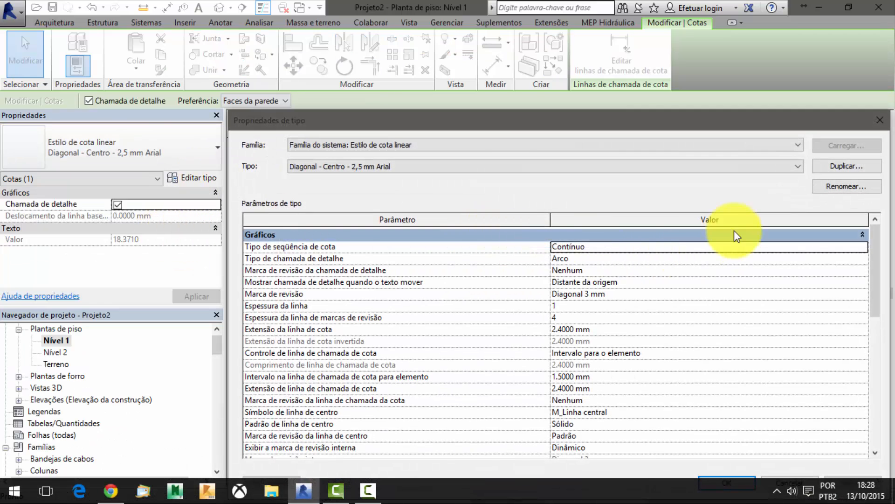
Try to duplicate the dimension type under the name cota exemplo
{"action": "left_click", "coordinate": [829, 166]}
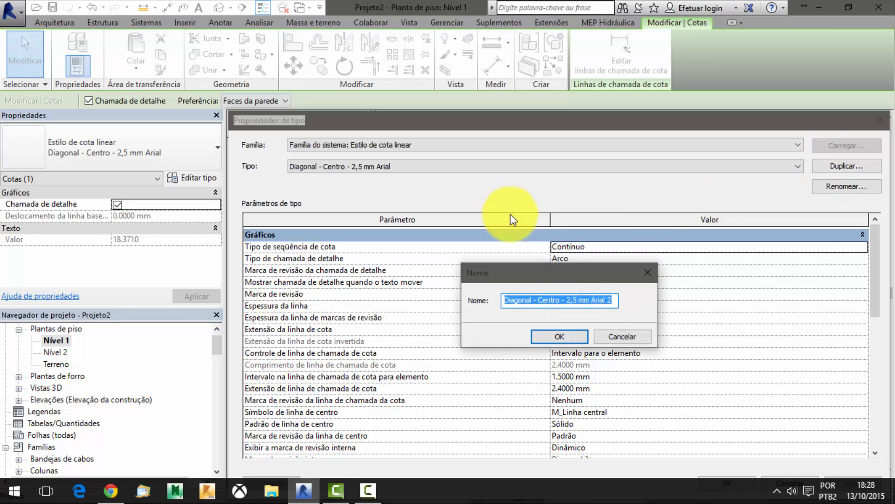
{"action": "type", "text": "cota"}
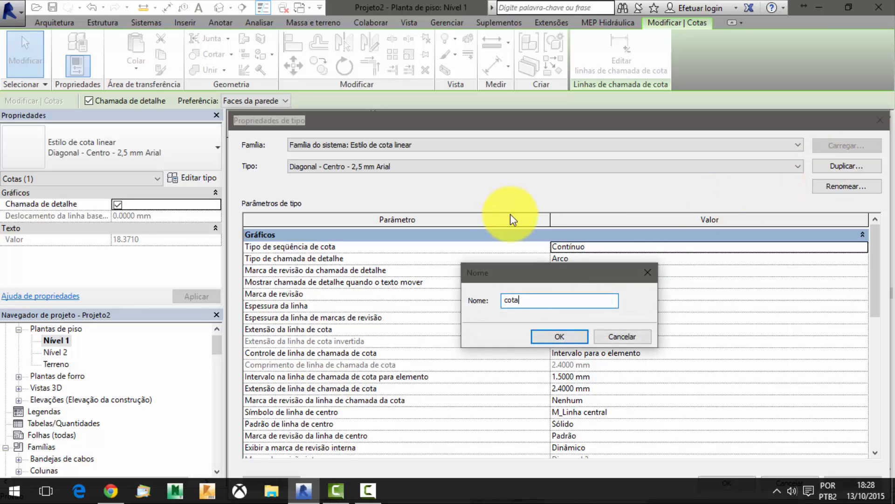
{"action": "type", "text": " exemplo"}
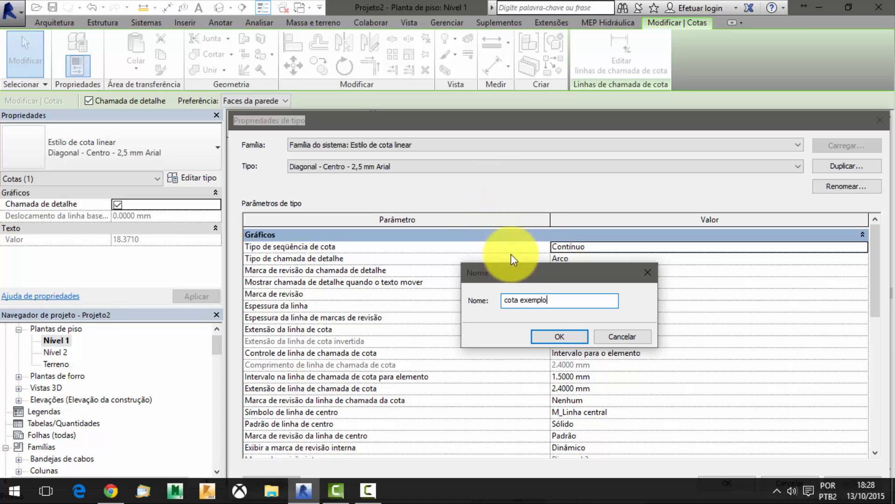
{"action": "left_click", "coordinate": [556, 336]}
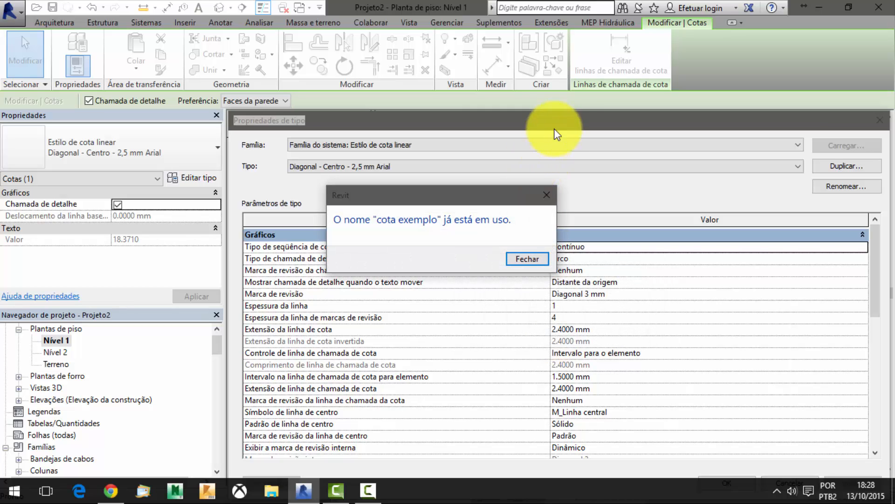
{"action": "left_click", "coordinate": [527, 259]}
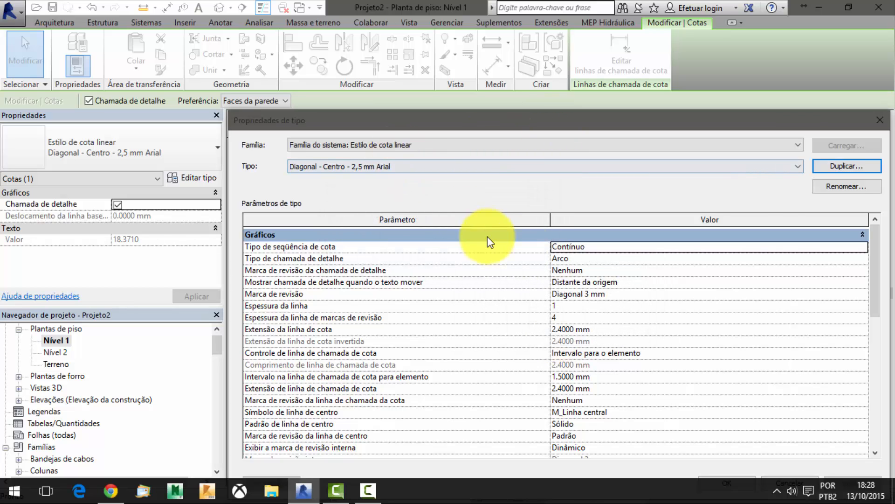
Duplicate the Diagonal - Centro - 2,5 mm Arial dimension type under the name cota exemplo1
{"action": "left_click", "coordinate": [871, 170]}
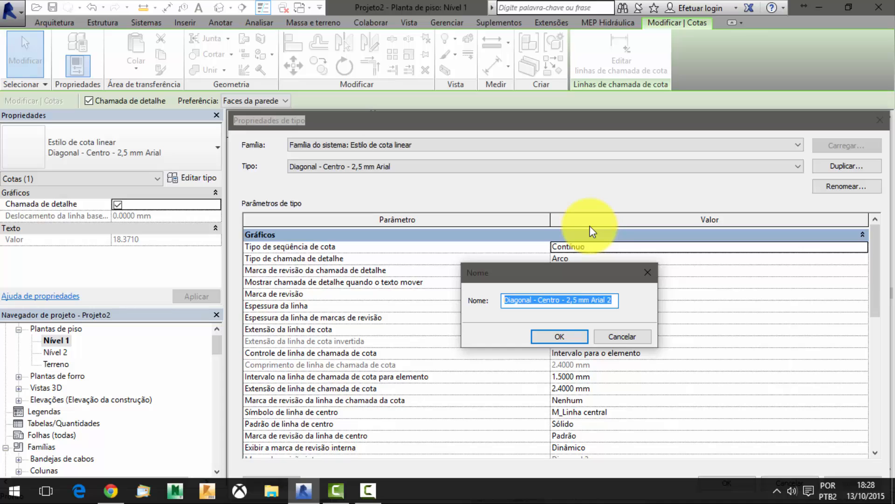
{"action": "type", "text": "cota exemplo1"}
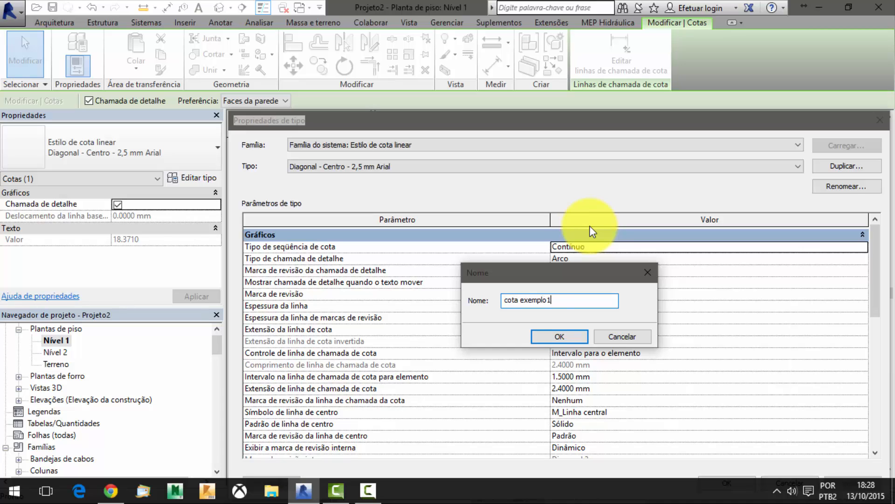
{"action": "key", "text": "Return"}
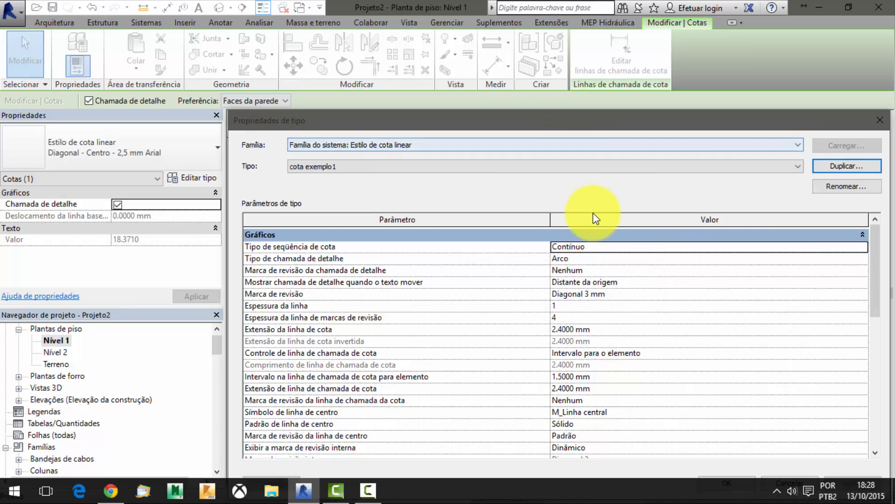
Set the Tipo de seqüência de cota of the cota exemplo1 type to Ordenada
{"action": "left_click_drag", "start_coordinate": [586, 126], "coordinate": [356, 314]}
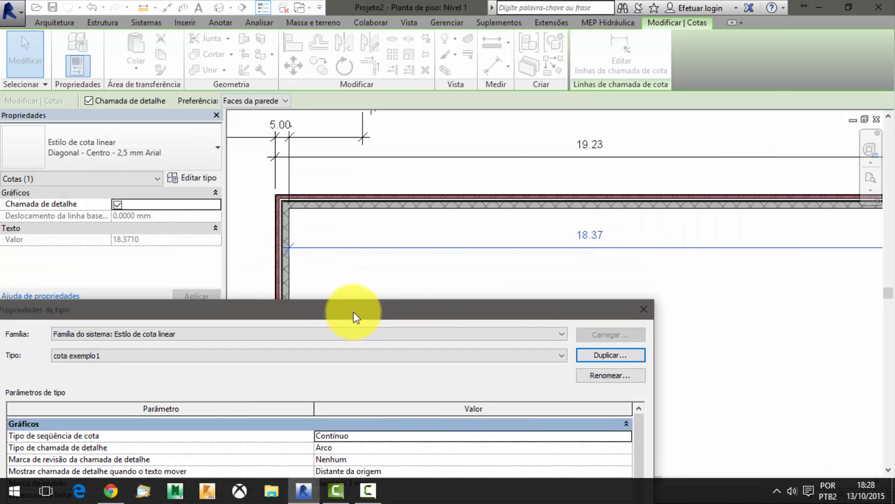
{"action": "left_click_drag", "start_coordinate": [418, 305], "coordinate": [556, 96]}
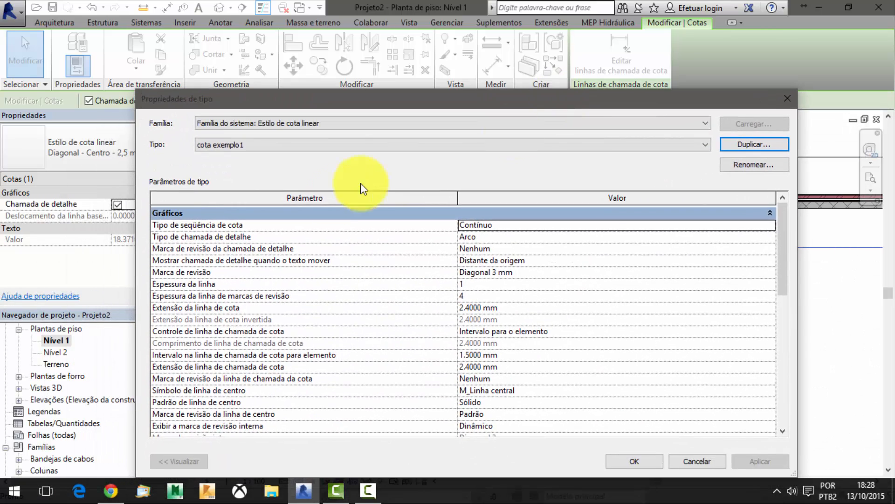
{"action": "left_click", "coordinate": [487, 226]}
{"action": "left_click", "coordinate": [770, 226]}
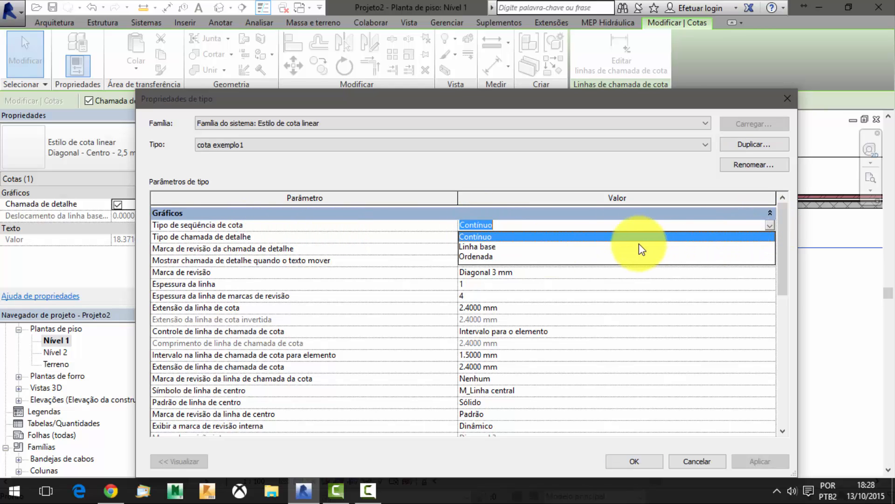
{"action": "left_click", "coordinate": [481, 257]}
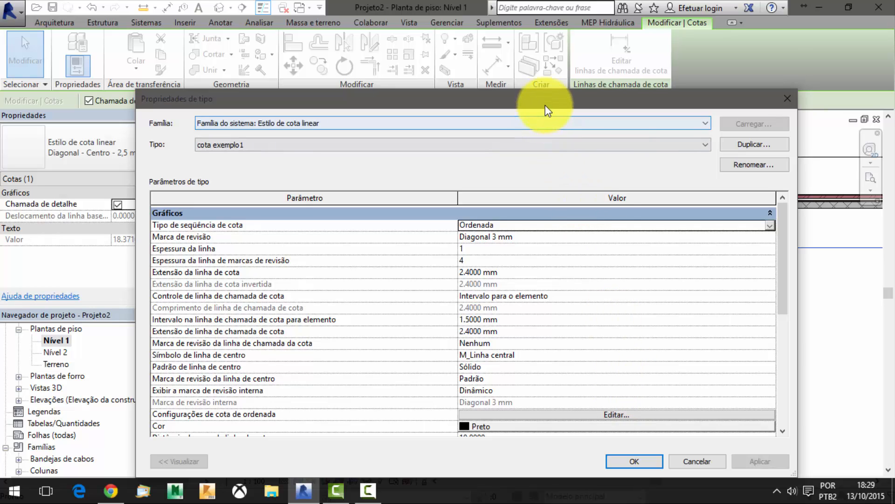
In the ordinate dimension settings of cota exemplo1, set both Visibilidade da origem and Estilo de linha de cota to Nenhum and apply the type
{"action": "left_click_drag", "start_coordinate": [545, 105], "coordinate": [545, 60]}
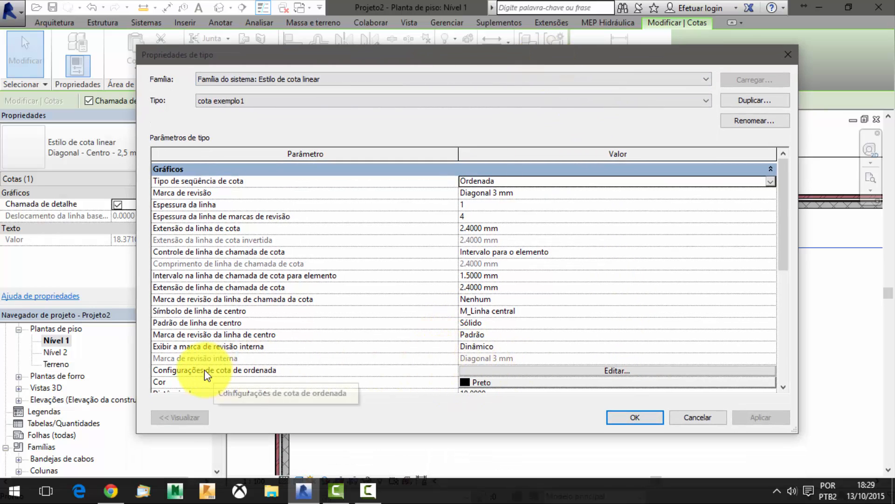
{"action": "left_click", "coordinate": [642, 370]}
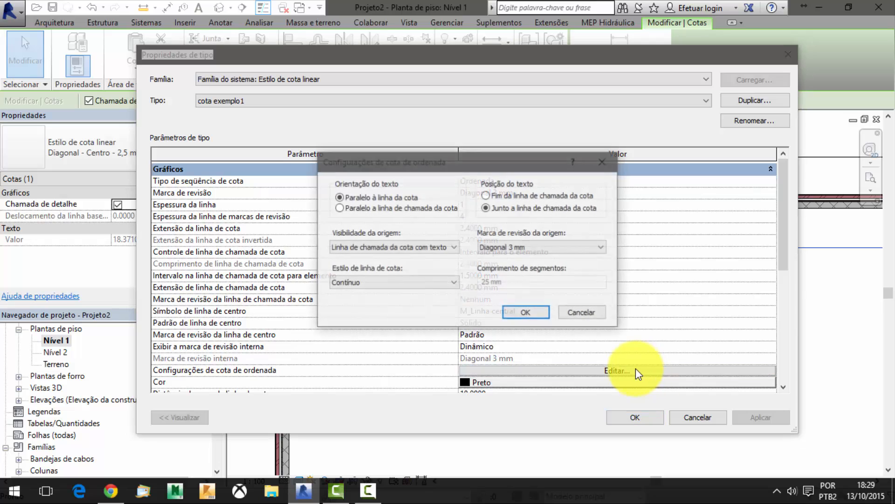
{"action": "left_click", "coordinate": [394, 246]}
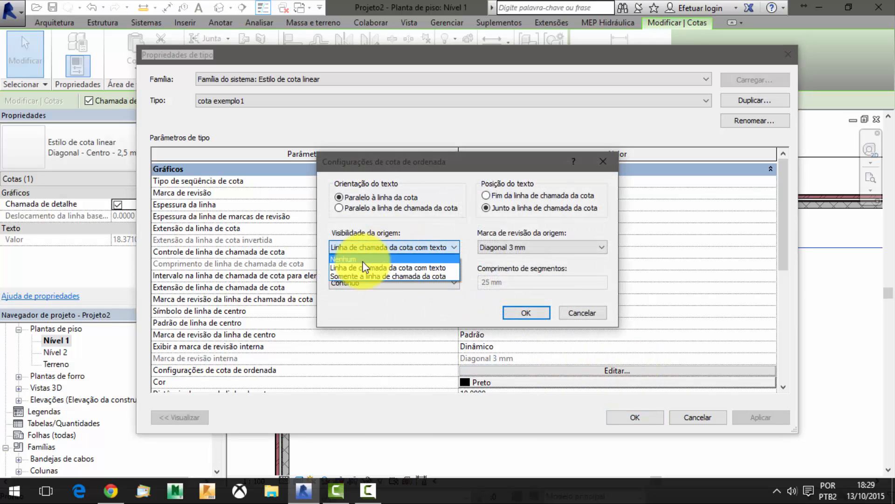
{"action": "left_click", "coordinate": [362, 260]}
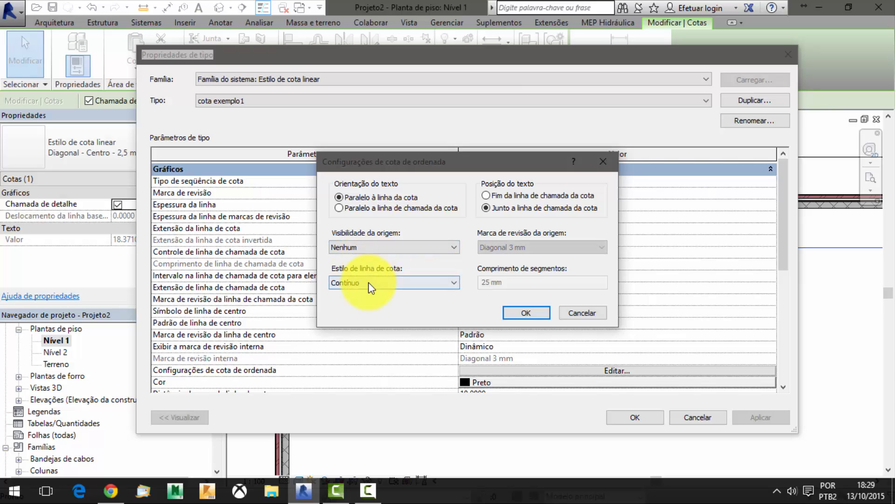
{"action": "left_click", "coordinate": [368, 282]}
{"action": "left_click", "coordinate": [361, 311]}
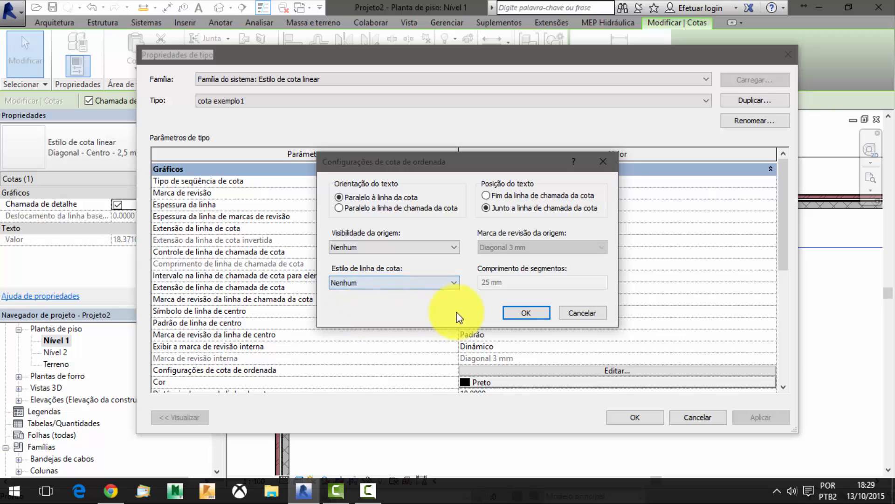
{"action": "left_click", "coordinate": [527, 313]}
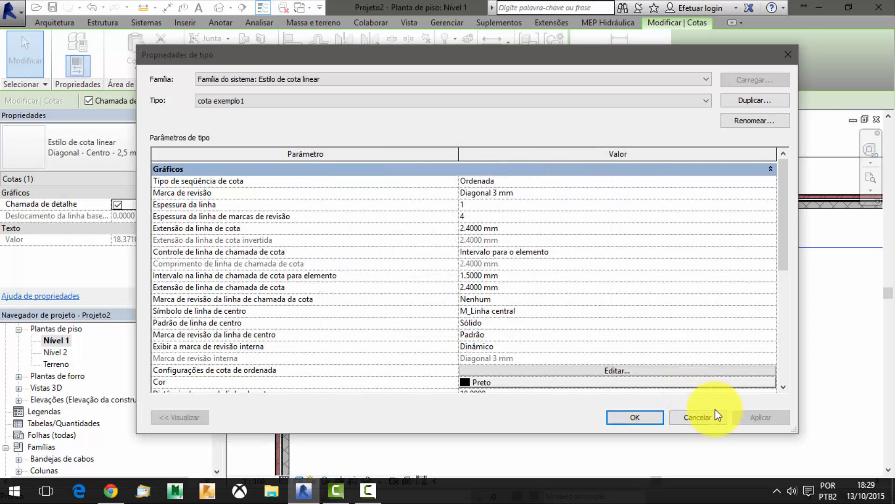
{"action": "left_click", "coordinate": [645, 416]}
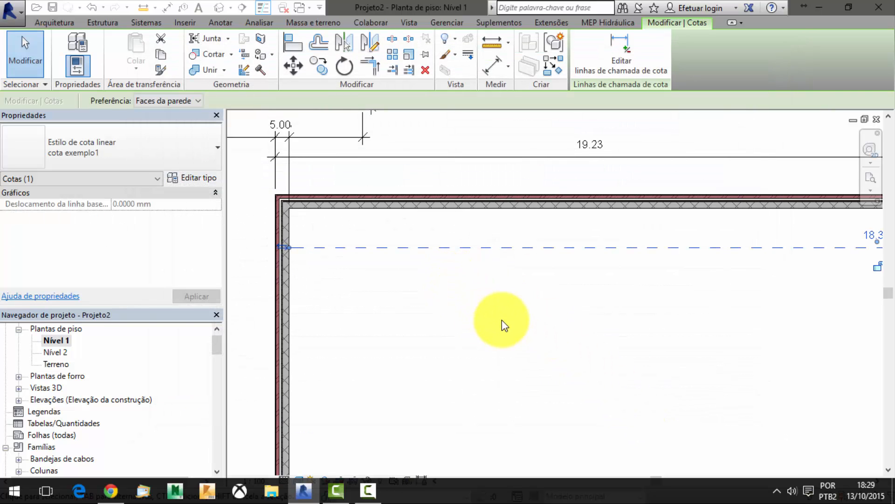
{"action": "left_click", "coordinate": [514, 343]}
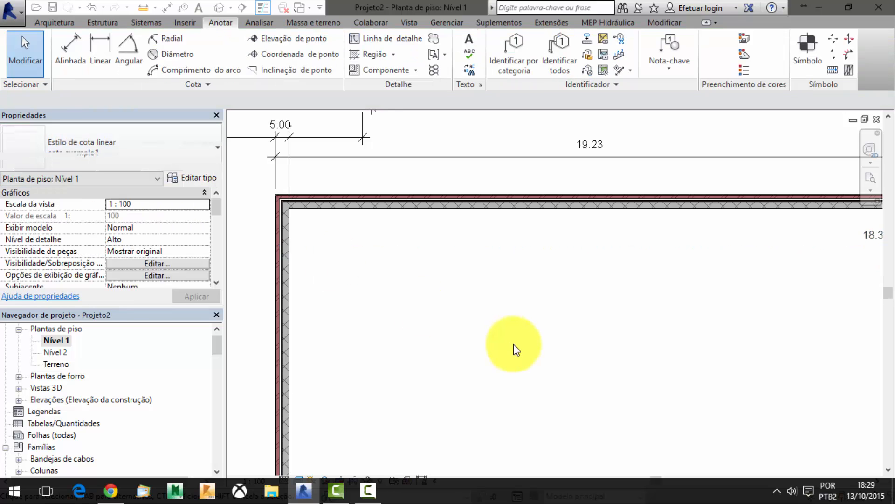
Flip the ordinate dimension's origin to the rectangle's opposite side wall and flip it back
{"action": "scroll", "coordinate": [685, 298], "scroll_direction": "down", "scroll_amount": 1}
{"action": "middle_click_drag", "start_coordinate": [685, 300], "coordinate": [600, 290]}
{"action": "left_click", "coordinate": [636, 245]}
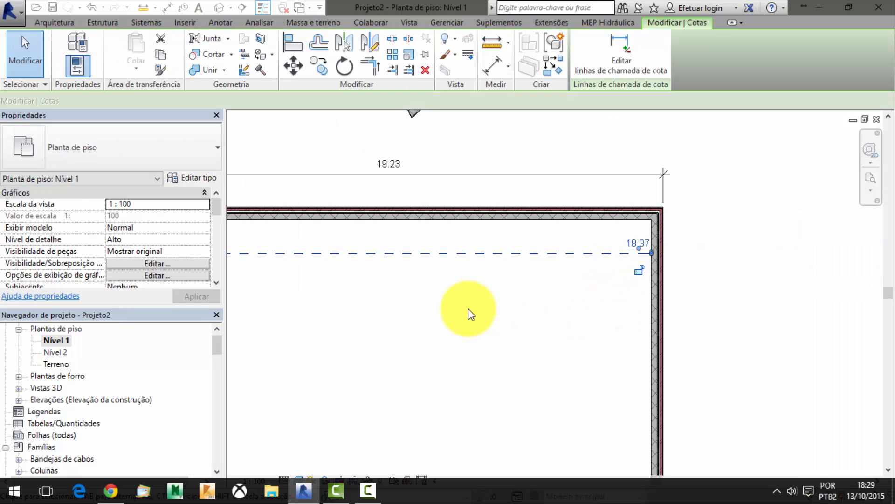
{"action": "middle_click_drag", "start_coordinate": [470, 314], "coordinate": [605, 292]}
{"action": "scroll", "coordinate": [632, 338], "scroll_direction": "up", "scroll_amount": 1}
{"action": "scroll", "coordinate": [688, 365], "scroll_direction": "down", "scroll_amount": 1}
{"action": "left_click", "coordinate": [717, 343]}
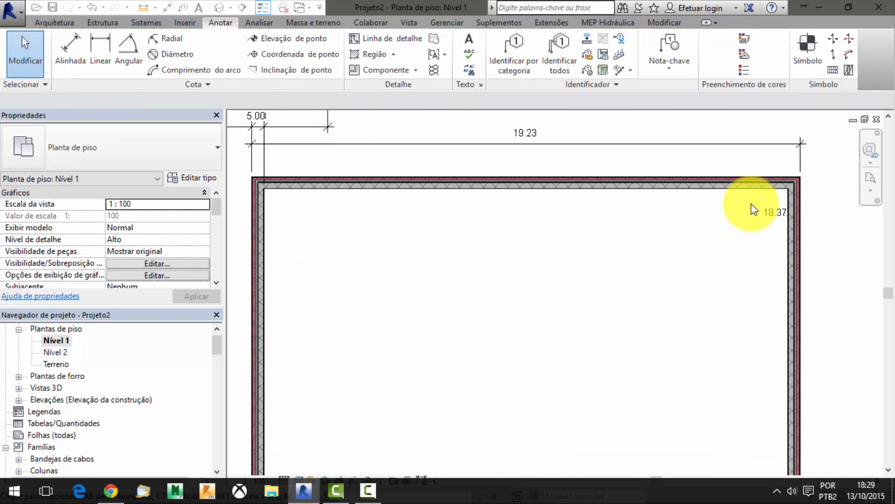
{"action": "left_click", "coordinate": [767, 213]}
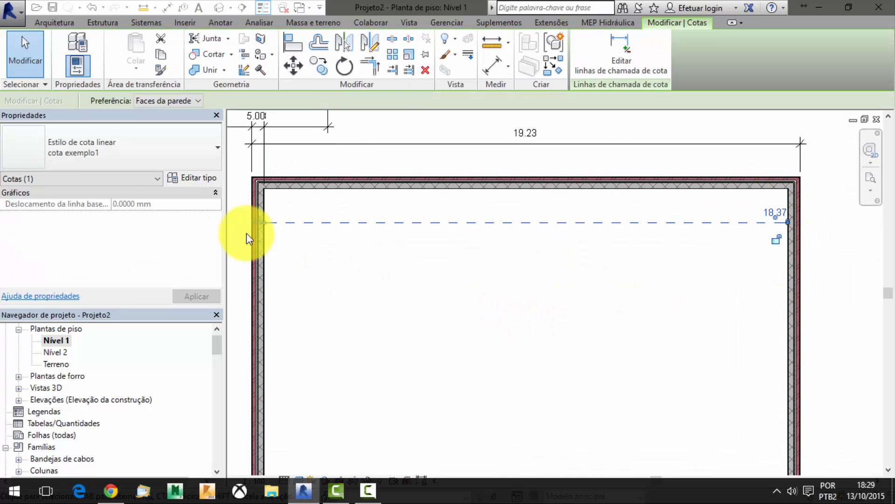
{"action": "left_click", "coordinate": [254, 221]}
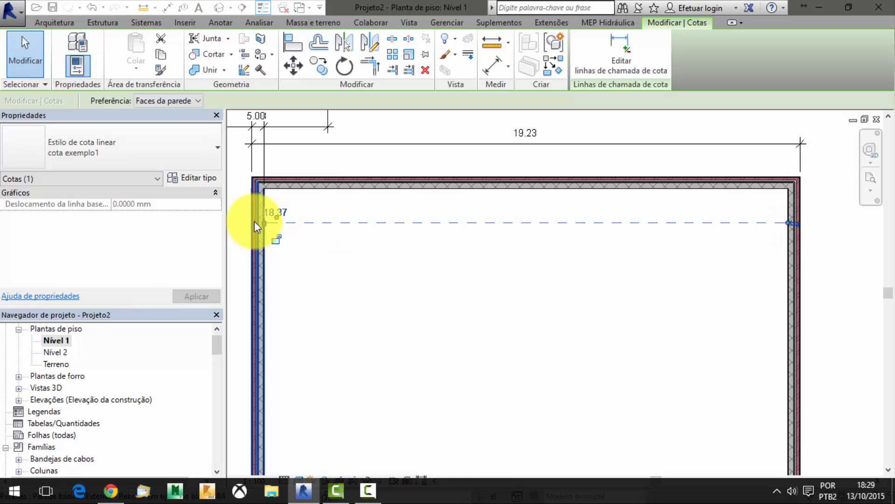
{"action": "left_click", "coordinate": [792, 224]}
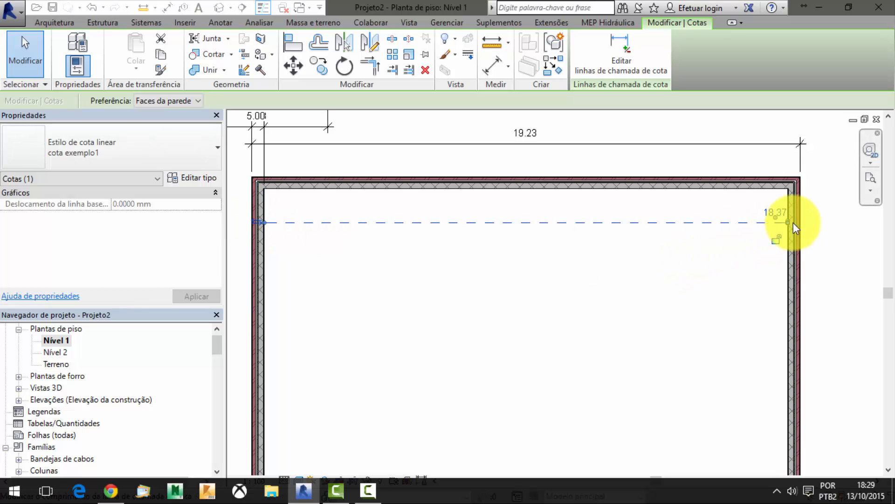
Move the ordinate dimension's text so that it overlaps the rectangle's right wall
{"action": "scroll", "coordinate": [776, 271], "scroll_direction": "up", "scroll_amount": 2}
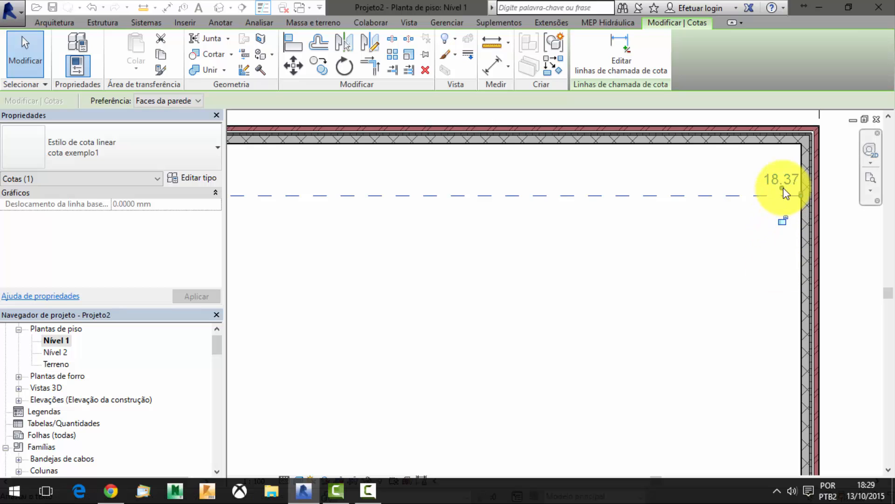
{"action": "left_click_drag", "start_coordinate": [785, 191], "coordinate": [700, 229]}
{"action": "scroll", "coordinate": [595, 253], "scroll_direction": "down", "scroll_amount": 2}
{"action": "left_click", "coordinate": [561, 291]}
{"action": "left_click", "coordinate": [580, 252]}
{"action": "scroll", "coordinate": [715, 239], "scroll_direction": "up", "scroll_amount": 3}
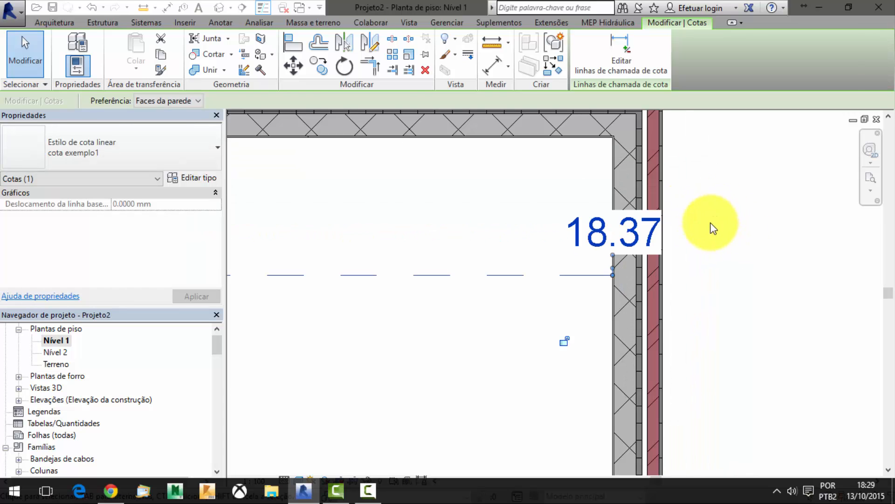
{"action": "left_click", "coordinate": [713, 229]}
{"action": "left_click", "coordinate": [599, 252]}
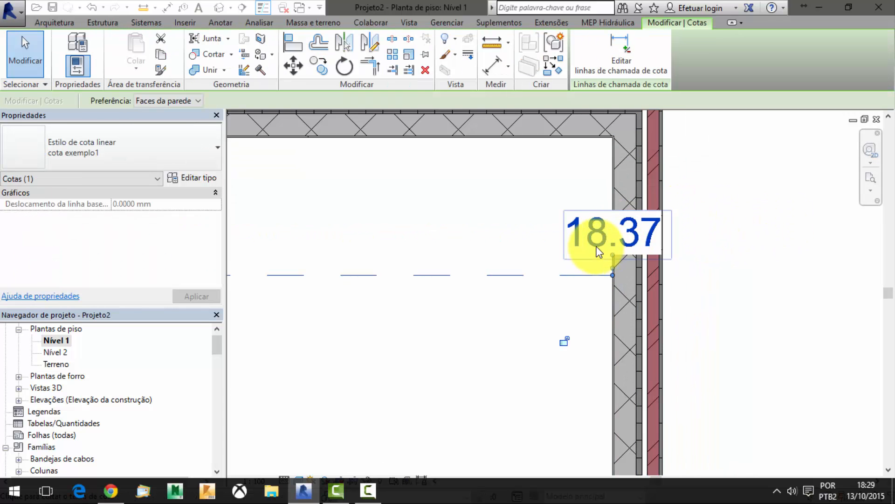
{"action": "left_click", "coordinate": [752, 230]}
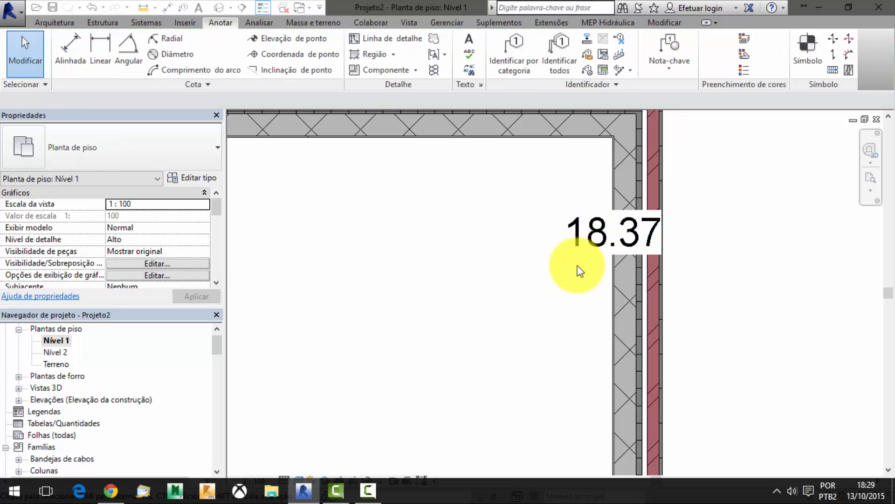
Set the Texto do plano de fundo of the cota exemplo1 dimension type to Transparente
{"action": "left_click", "coordinate": [579, 233]}
{"action": "left_click", "coordinate": [189, 181]}
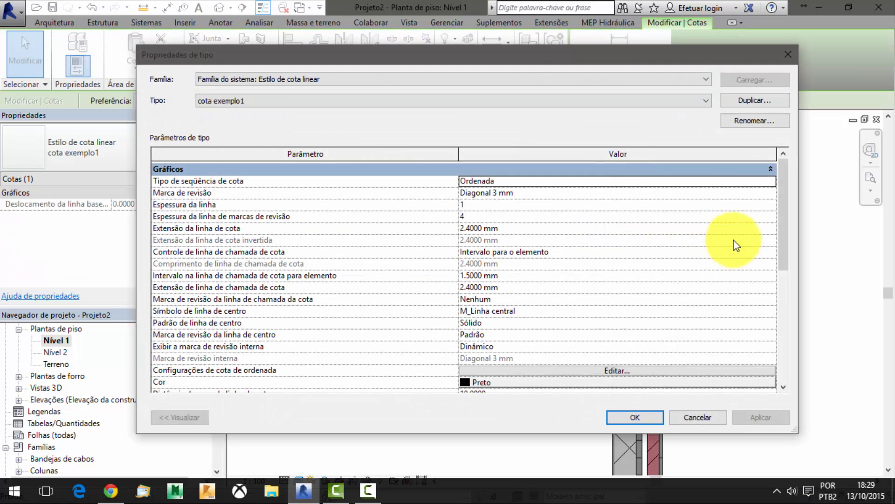
{"action": "scroll", "coordinate": [747, 239], "scroll_direction": "down", "scroll_amount": 5}
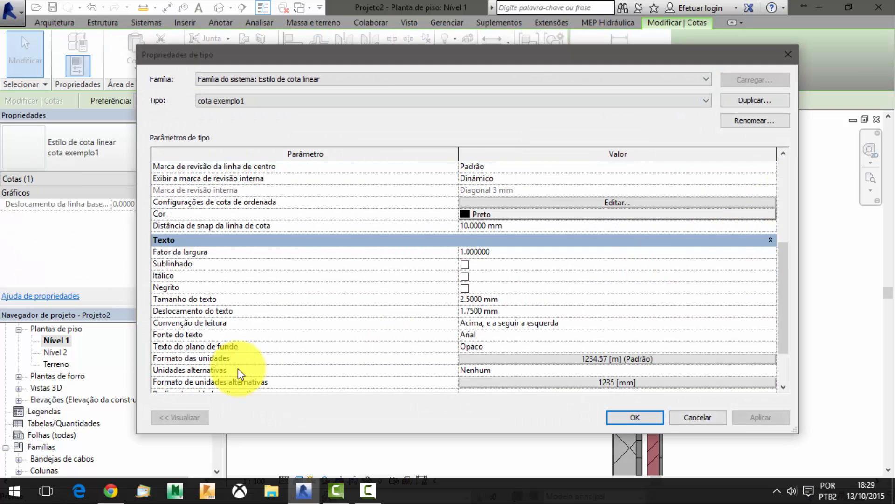
{"action": "scroll", "coordinate": [206, 297], "scroll_direction": "up", "scroll_amount": 5}
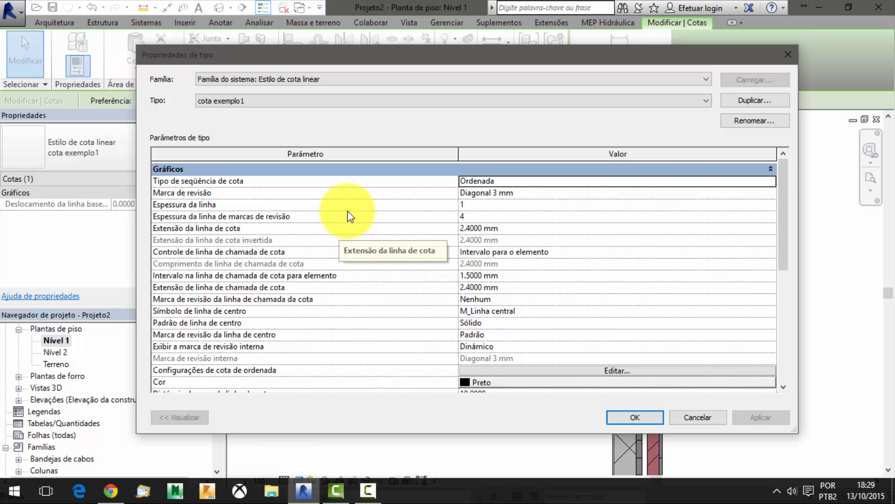
{"action": "scroll", "coordinate": [363, 208], "scroll_direction": "down", "scroll_amount": 1}
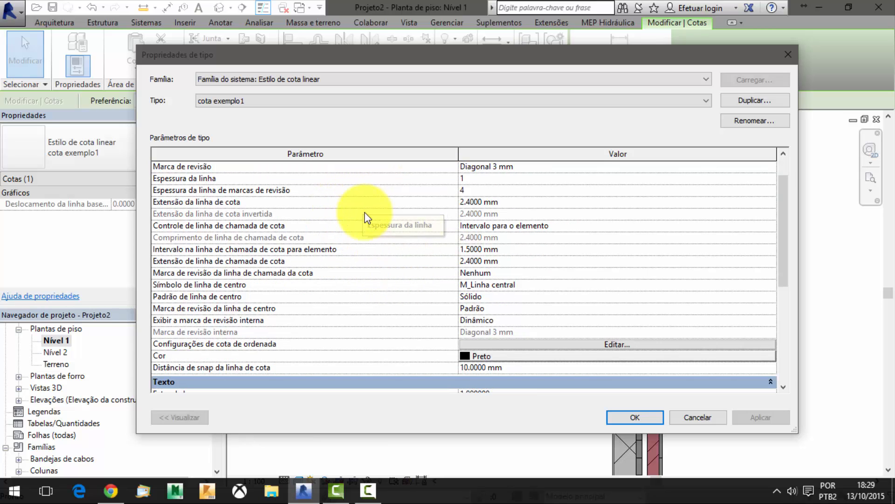
{"action": "scroll", "coordinate": [356, 207], "scroll_direction": "down", "scroll_amount": 1}
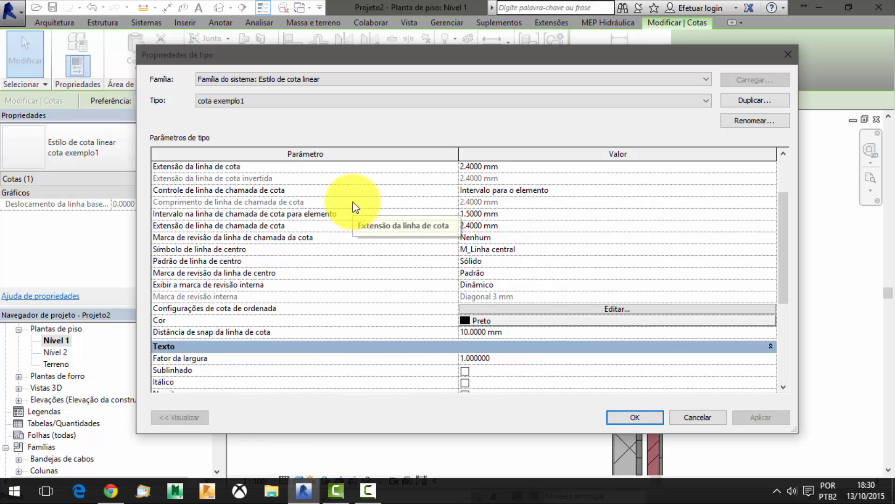
{"action": "scroll", "coordinate": [299, 220], "scroll_direction": "down", "scroll_amount": 3}
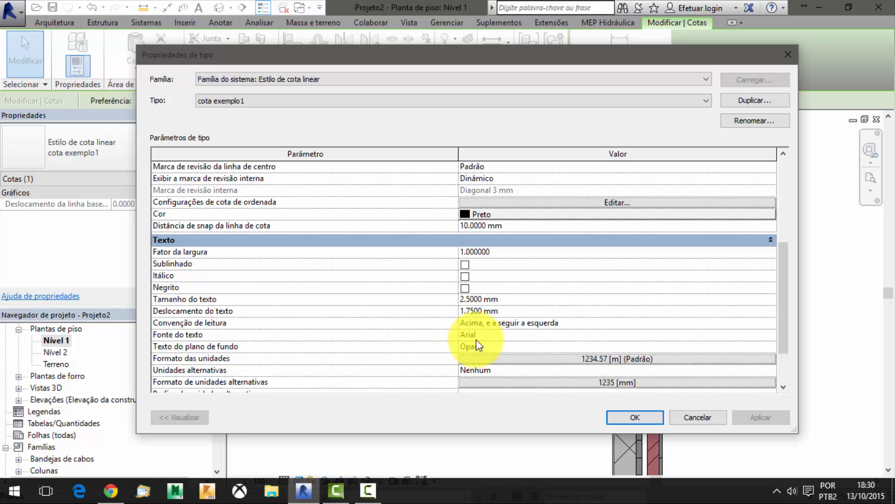
{"action": "left_click", "coordinate": [771, 346]}
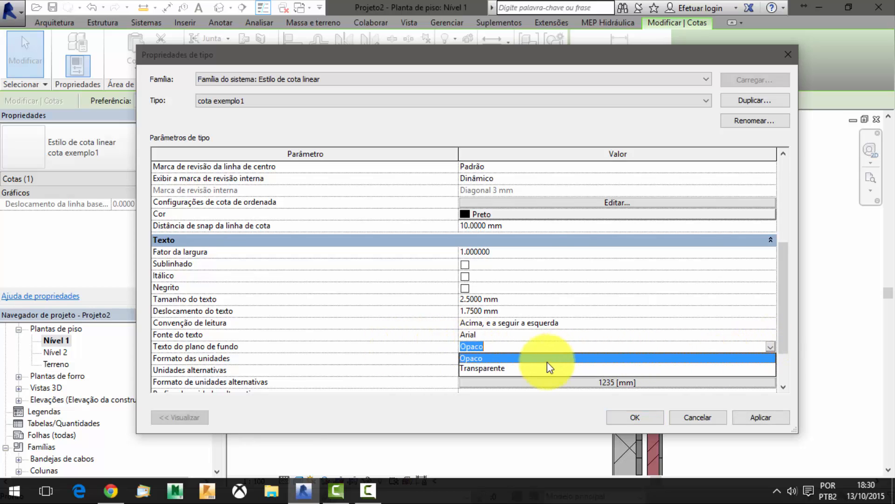
{"action": "left_click", "coordinate": [529, 370]}
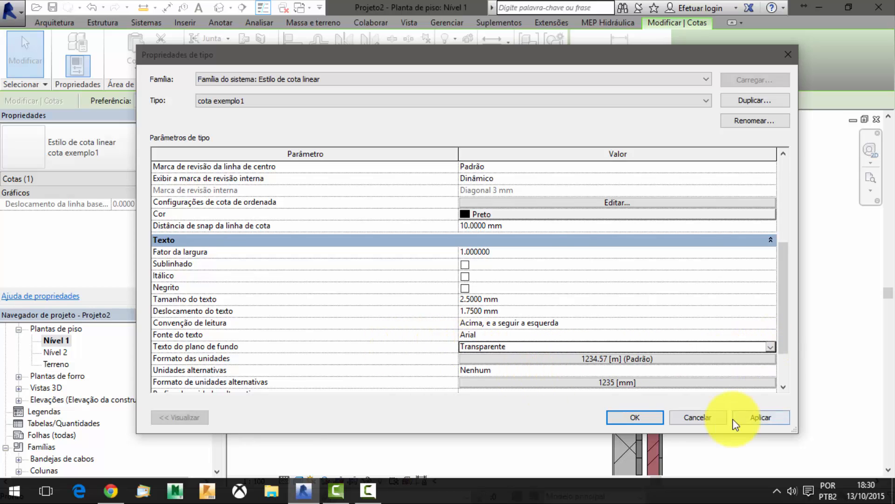
{"action": "left_click", "coordinate": [634, 416]}
{"action": "left_click", "coordinate": [609, 292]}
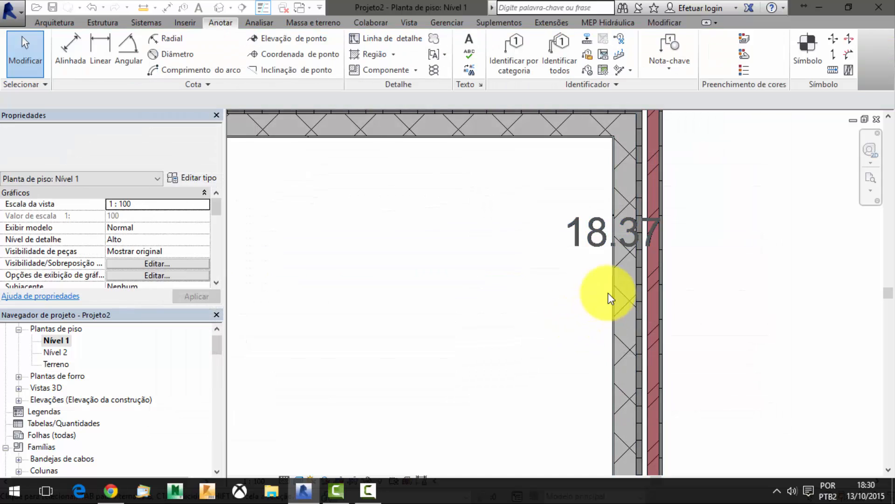
Move the ordinate dimension's text off the right wall to the inside of the rectangle
{"action": "left_click", "coordinate": [598, 227]}
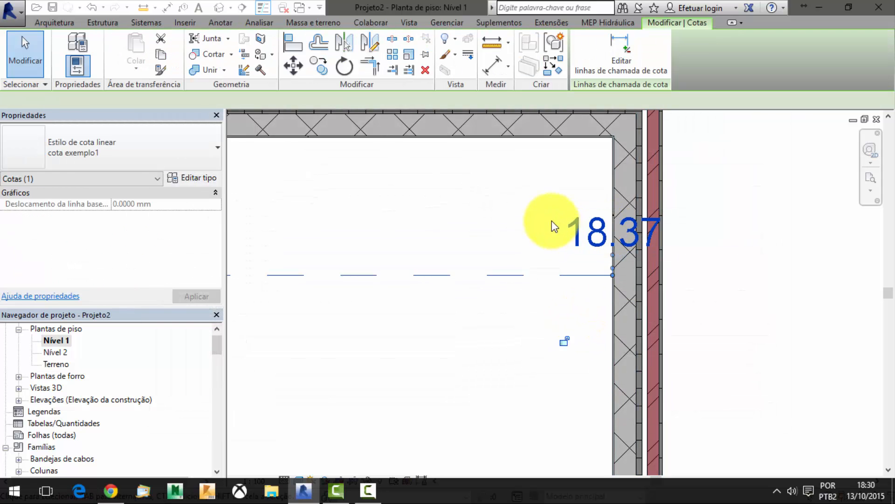
{"action": "left_click", "coordinate": [558, 192]}
{"action": "left_click", "coordinate": [593, 243]}
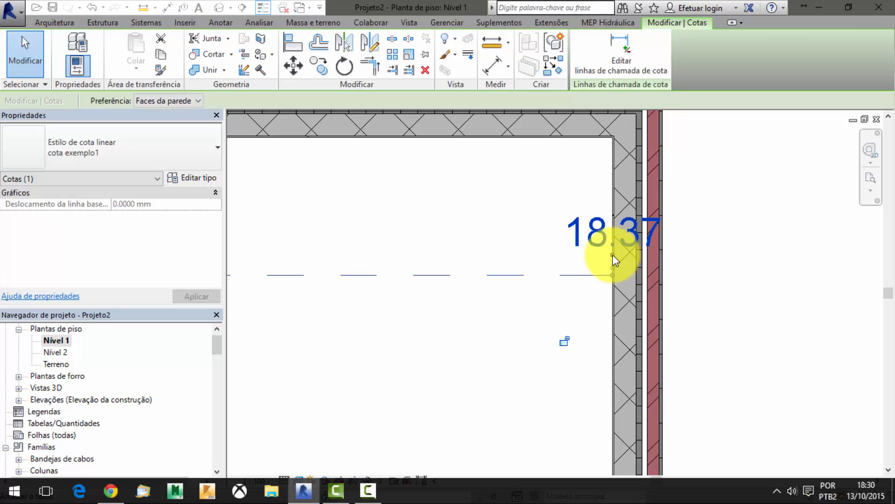
{"action": "left_click_drag", "start_coordinate": [612, 255], "coordinate": [553, 261]}
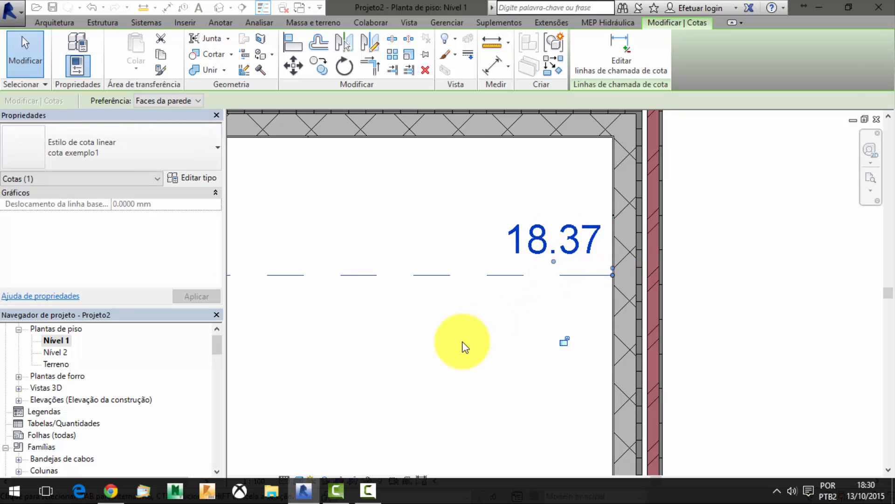
{"action": "left_click", "coordinate": [444, 359]}
{"action": "scroll", "coordinate": [540, 316], "scroll_direction": "down", "scroll_amount": 3}
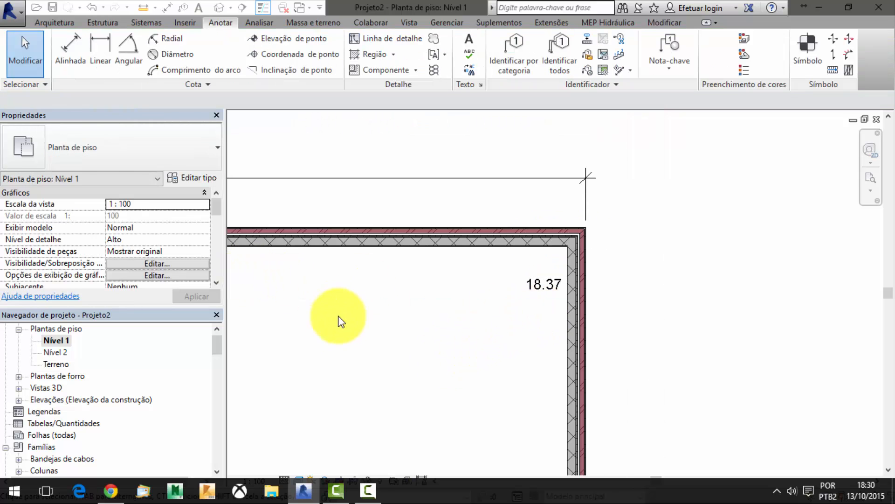
Place an aligned dimension of type cota exemplo1 between the inner faces of the rectangle's upper and lower walls, near its left wall
{"action": "left_click", "coordinate": [83, 49]}
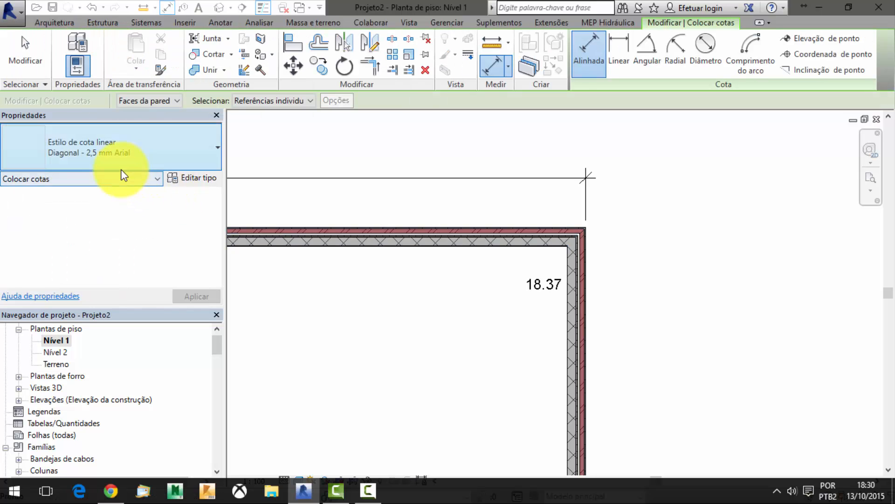
{"action": "left_click", "coordinate": [120, 160]}
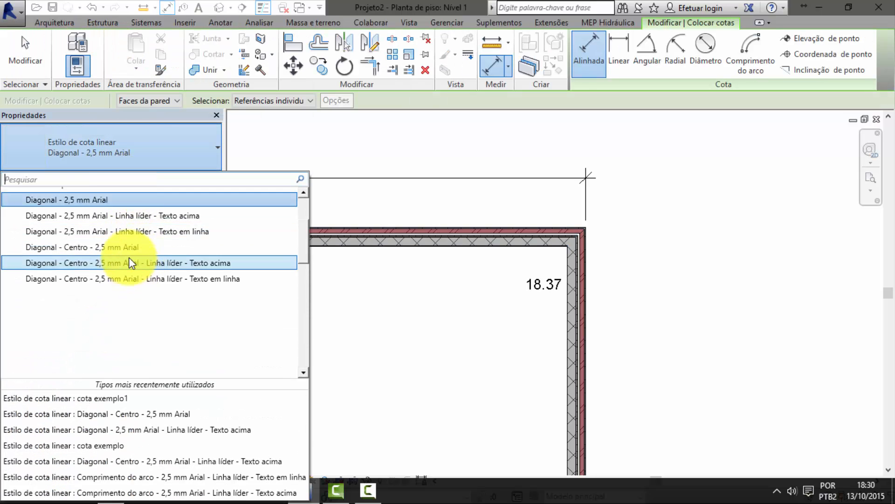
{"action": "scroll", "coordinate": [128, 256], "scroll_direction": "up", "scroll_amount": 2}
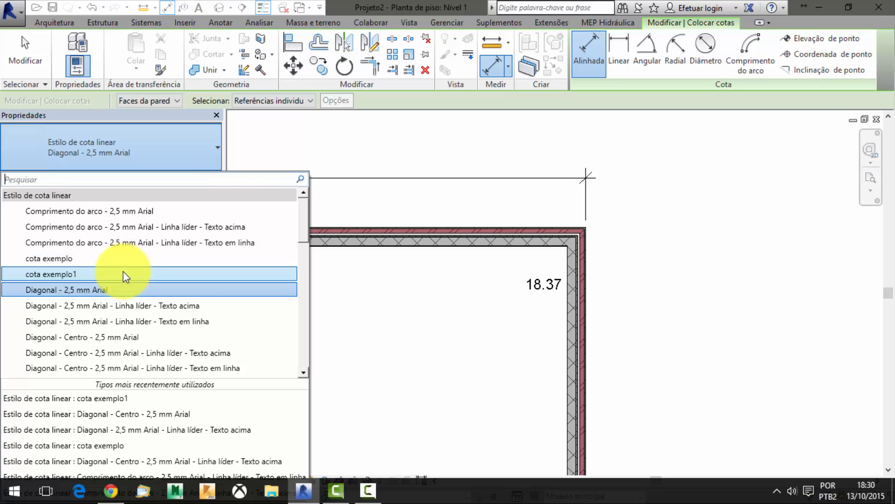
{"action": "left_click", "coordinate": [124, 272]}
{"action": "scroll", "coordinate": [289, 287], "scroll_direction": "down", "scroll_amount": 1}
{"action": "middle_click_drag", "start_coordinate": [289, 287], "coordinate": [575, 290]}
{"action": "scroll", "coordinate": [321, 279], "scroll_direction": "up", "scroll_amount": 2}
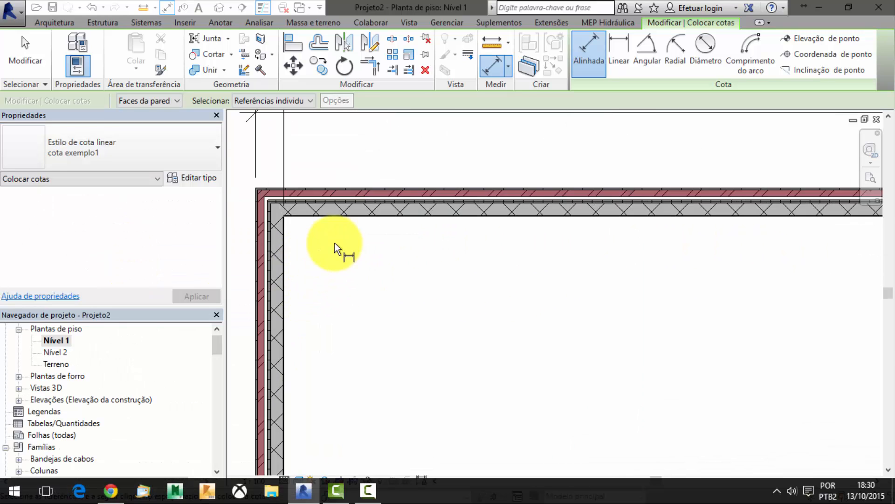
{"action": "left_click", "coordinate": [299, 214]}
{"action": "scroll", "coordinate": [329, 236], "scroll_direction": "down", "scroll_amount": 3}
{"action": "middle_click_drag", "start_coordinate": [433, 337], "coordinate": [429, 241]}
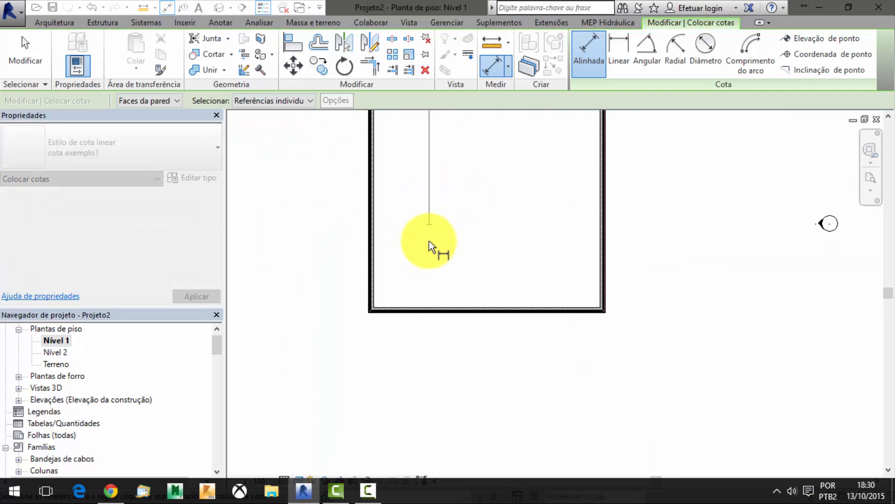
{"action": "scroll", "coordinate": [410, 298], "scroll_direction": "up", "scroll_amount": 4}
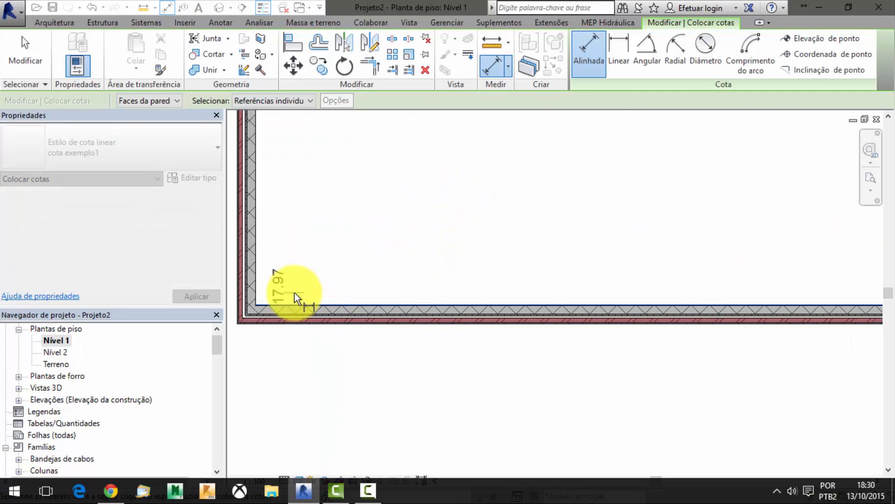
{"action": "left_click", "coordinate": [280, 286]}
{"action": "scroll", "coordinate": [410, 224], "scroll_direction": "down", "scroll_amount": 2}
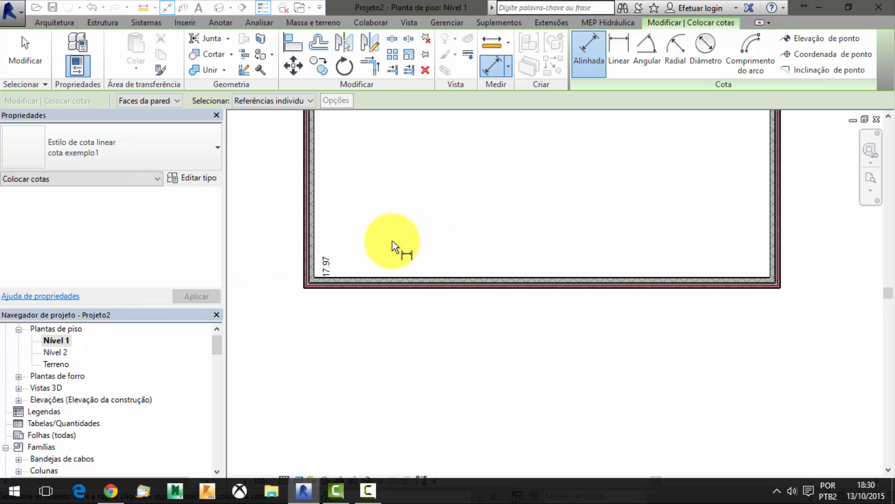
{"action": "key", "text": "Escape"}
{"action": "key", "text": "Escape"}
Flip the new vertical ordinate dimension's origin to the lower wall and move its text slightly down from the upper wall
{"action": "middle_click_drag", "start_coordinate": [353, 254], "coordinate": [452, 420]}
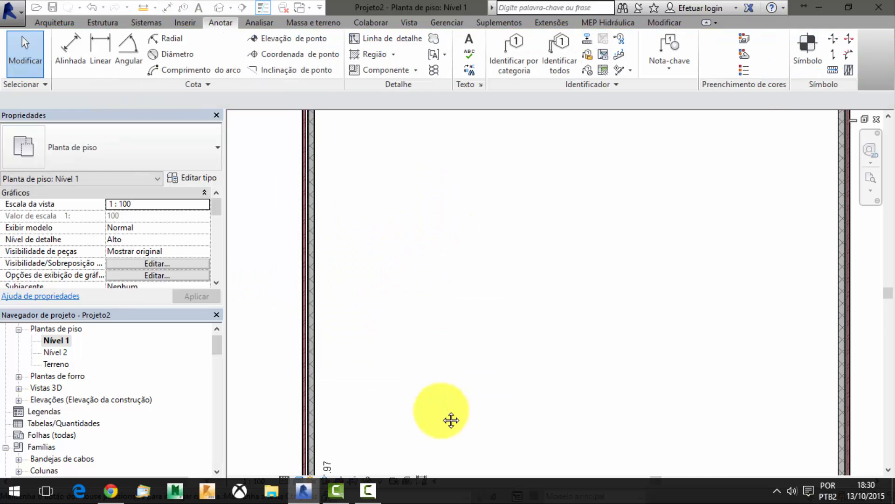
{"action": "scroll", "coordinate": [348, 415], "scroll_direction": "down", "scroll_amount": 3}
{"action": "left_click", "coordinate": [345, 425]}
{"action": "scroll", "coordinate": [356, 205], "scroll_direction": "up", "scroll_amount": 4}
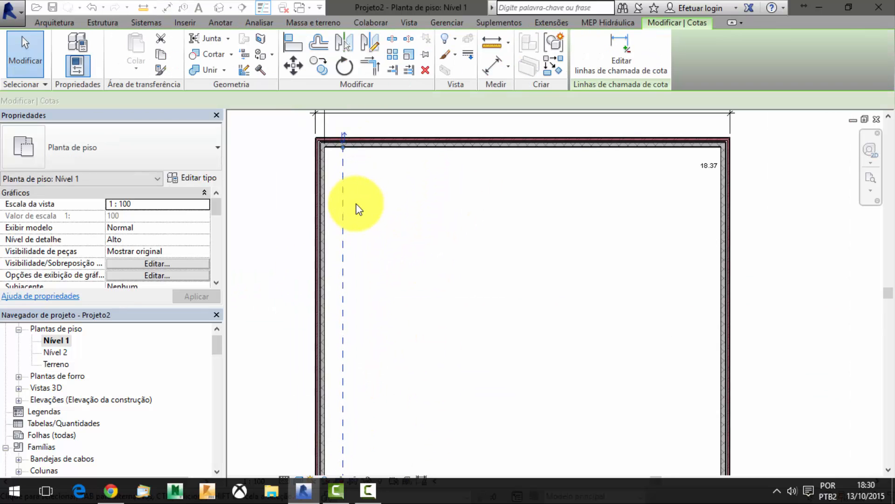
{"action": "middle_click_drag", "start_coordinate": [370, 185], "coordinate": [380, 248]}
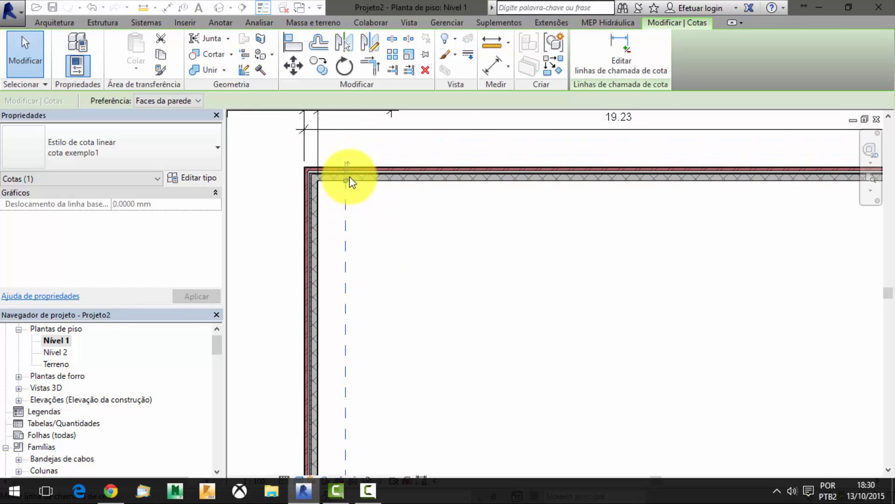
{"action": "left_click", "coordinate": [350, 168]}
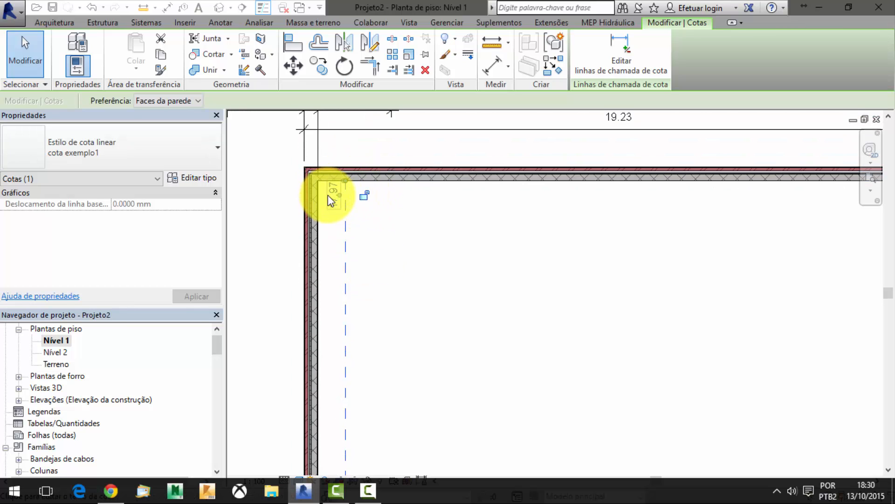
{"action": "scroll", "coordinate": [343, 200], "scroll_direction": "down", "scroll_amount": 1}
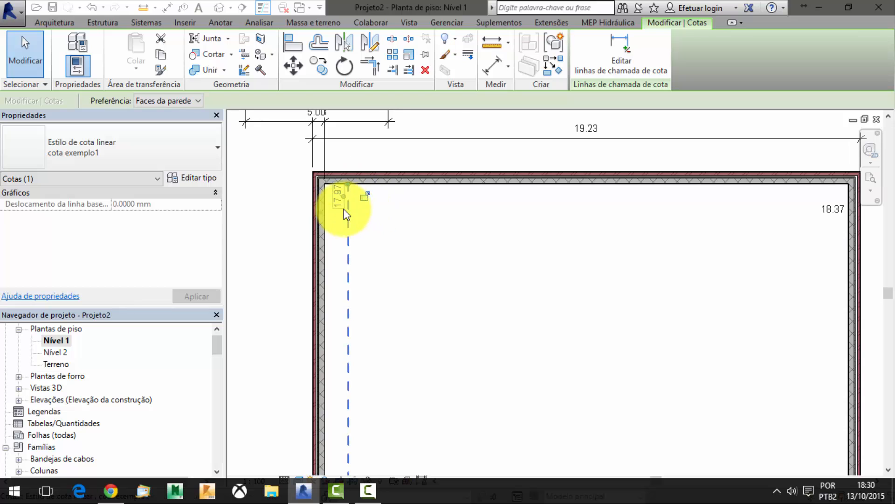
{"action": "left_click_drag", "start_coordinate": [344, 196], "coordinate": [344, 207]}
{"action": "left_click", "coordinate": [387, 224]}
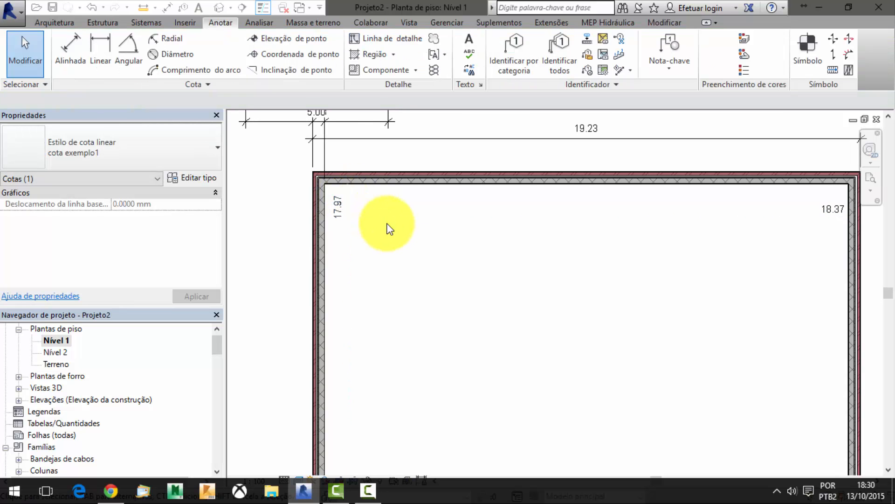
Review the graphic and text parameters of the vertical dimension's cota exemplo1 type
{"action": "left_click", "coordinate": [349, 218]}
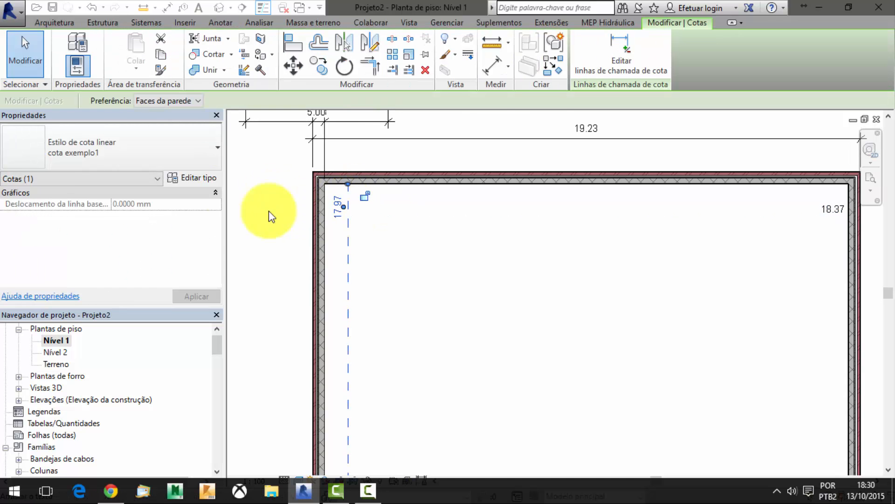
{"action": "left_click", "coordinate": [204, 173]}
{"action": "scroll", "coordinate": [565, 212], "scroll_direction": "down", "scroll_amount": 3}
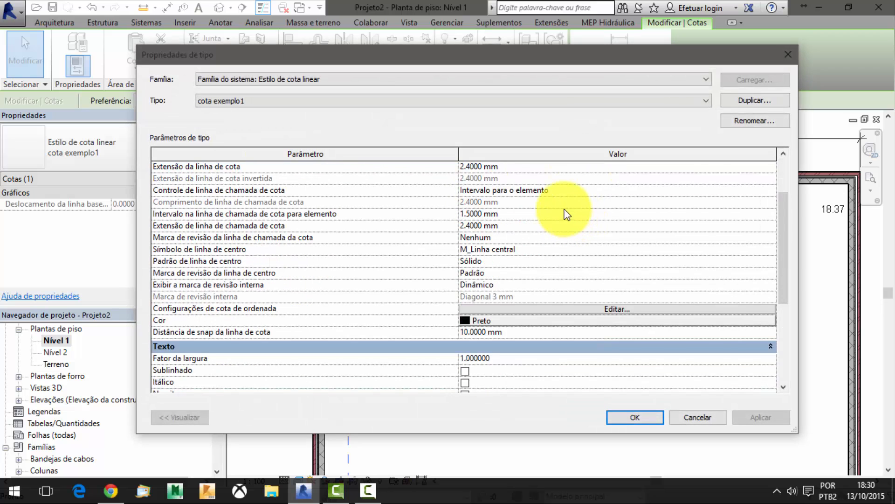
{"action": "scroll", "coordinate": [565, 209], "scroll_direction": "down", "scroll_amount": 1}
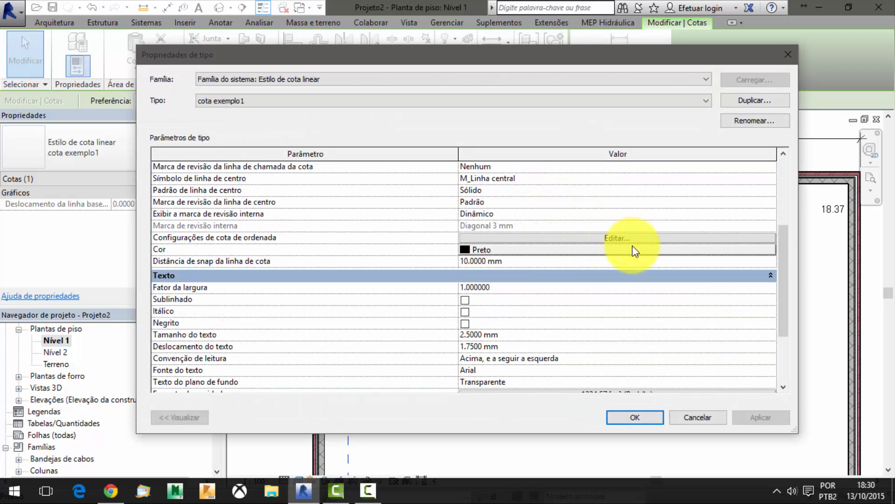
{"action": "scroll", "coordinate": [634, 247], "scroll_direction": "down", "scroll_amount": 2}
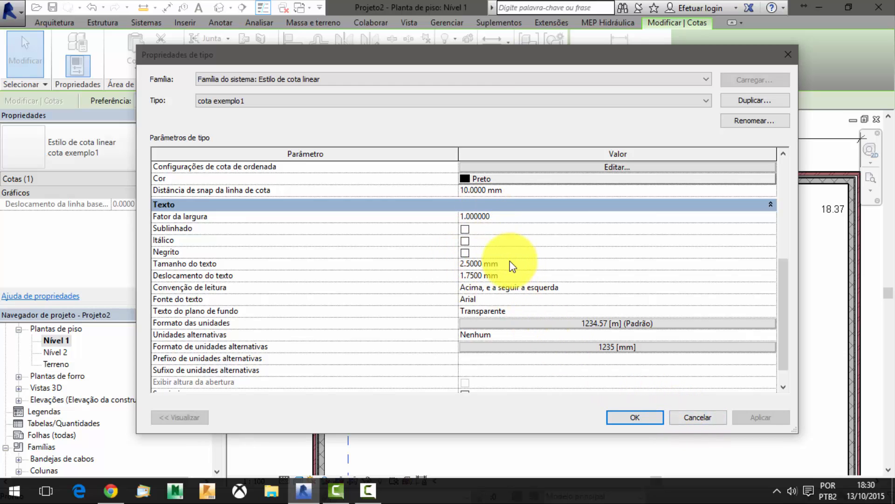
{"action": "scroll", "coordinate": [446, 275], "scroll_direction": "up", "scroll_amount": 1}
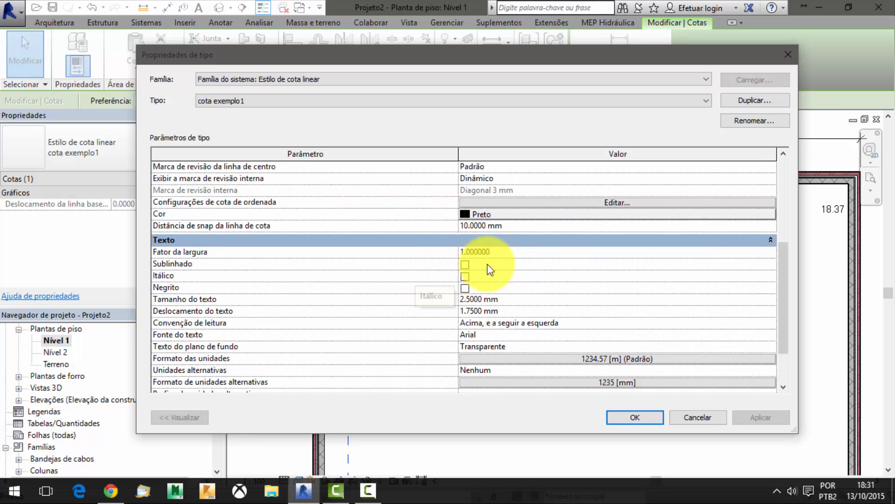
{"action": "scroll", "coordinate": [487, 264], "scroll_direction": "down", "scroll_amount": 1}
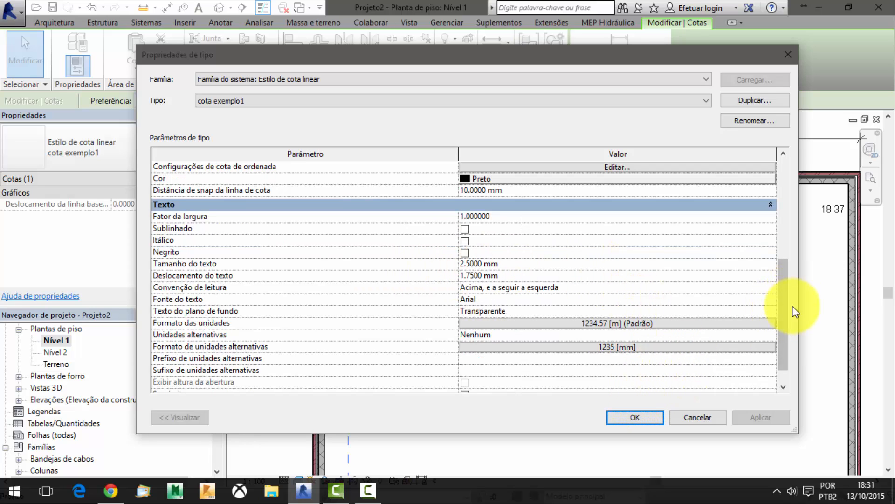
{"action": "left_click", "coordinate": [633, 415]}
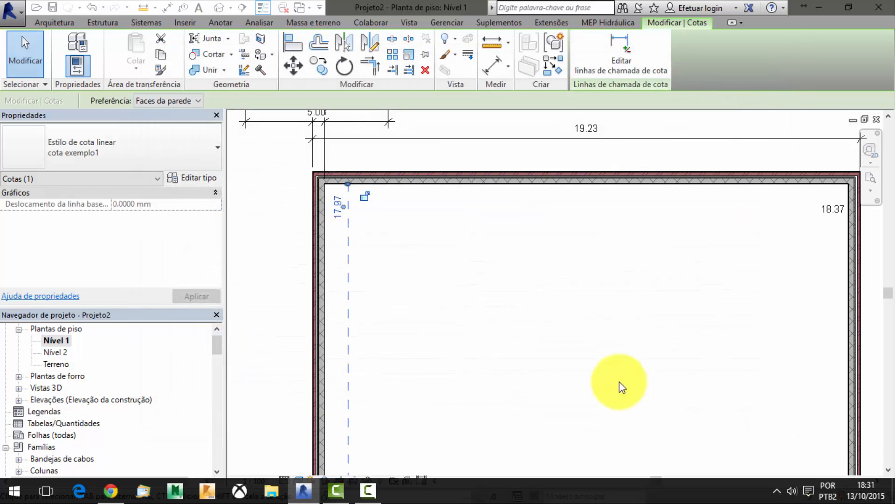
{"action": "left_click", "coordinate": [438, 237]}
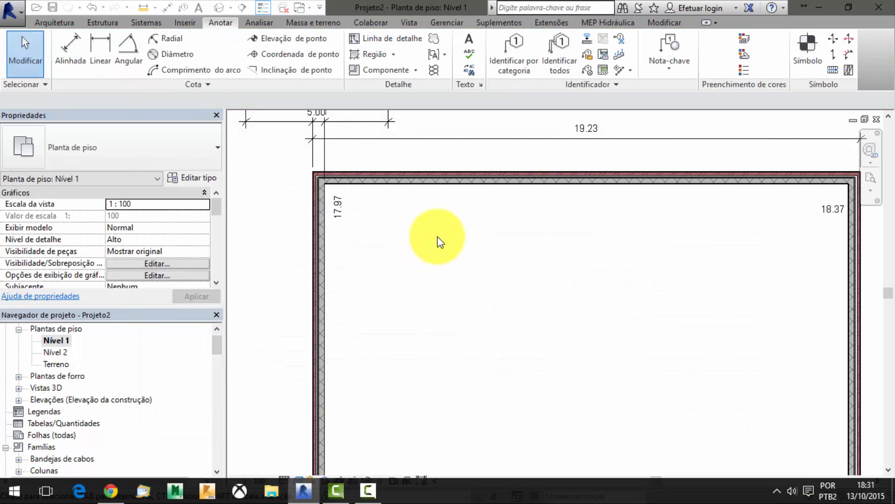
Create a rectangular callout (Chamada de detalhe) around the rectangle's lower-left wall corner
{"action": "scroll", "coordinate": [518, 217], "scroll_direction": "down", "scroll_amount": 2}
{"action": "middle_click_drag", "start_coordinate": [532, 317], "coordinate": [467, 264]}
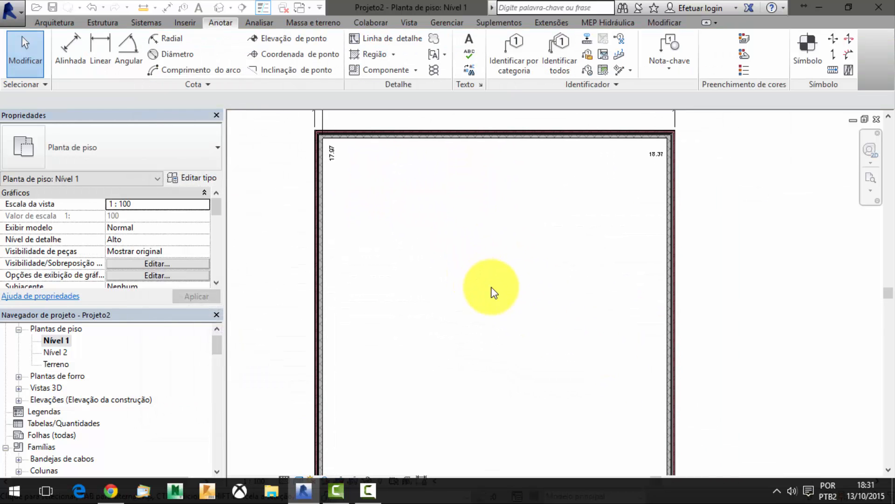
{"action": "scroll", "coordinate": [494, 288], "scroll_direction": "down", "scroll_amount": 1}
{"action": "middle_click_drag", "start_coordinate": [491, 328], "coordinate": [525, 340]}
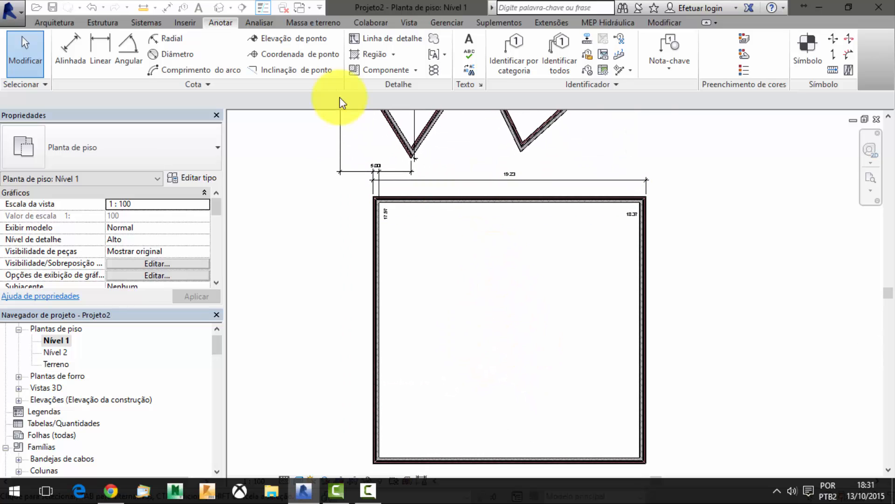
{"action": "left_click", "coordinate": [407, 25]}
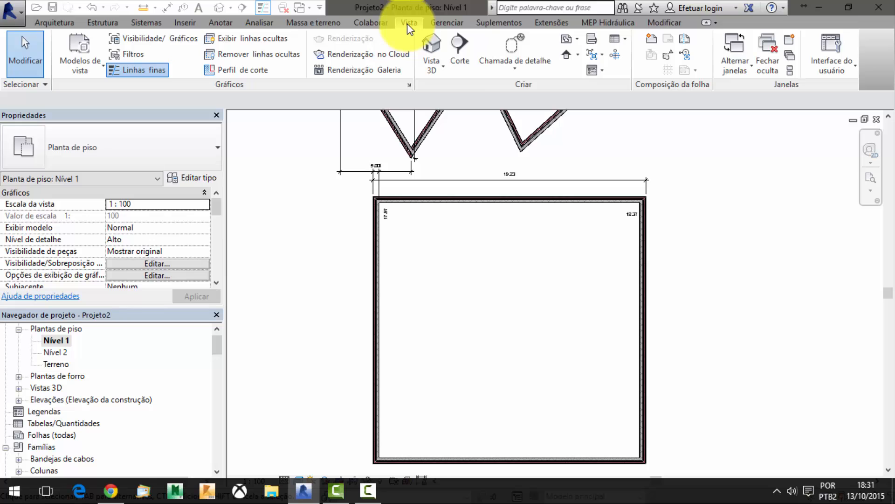
{"action": "left_click", "coordinate": [509, 66]}
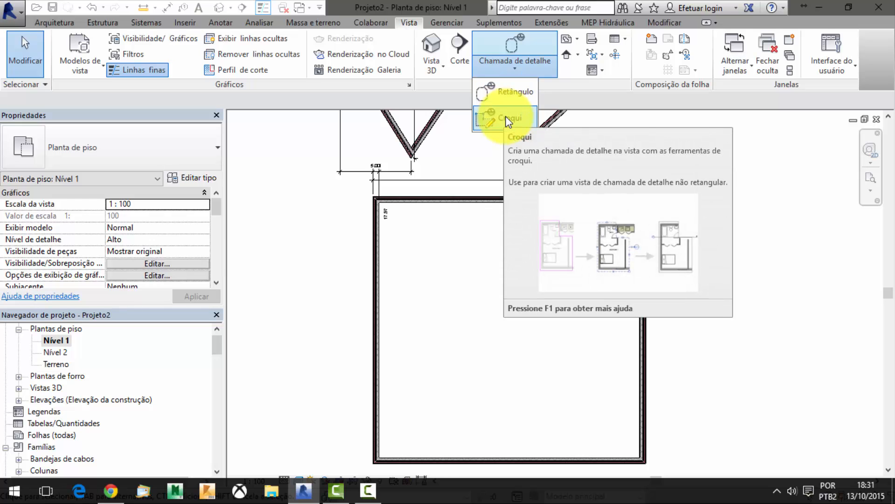
{"action": "left_click", "coordinate": [511, 98]}
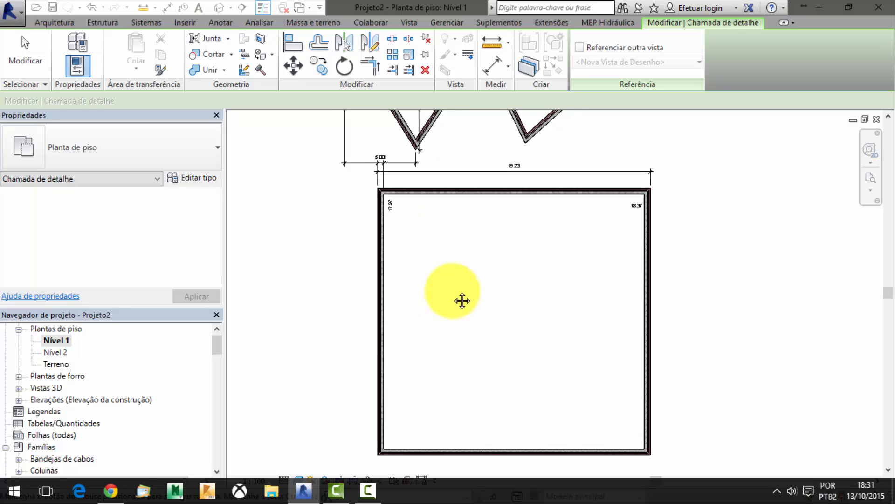
{"action": "middle_click_drag", "start_coordinate": [461, 300], "coordinate": [422, 188]}
{"action": "scroll", "coordinate": [336, 314], "scroll_direction": "up", "scroll_amount": 3}
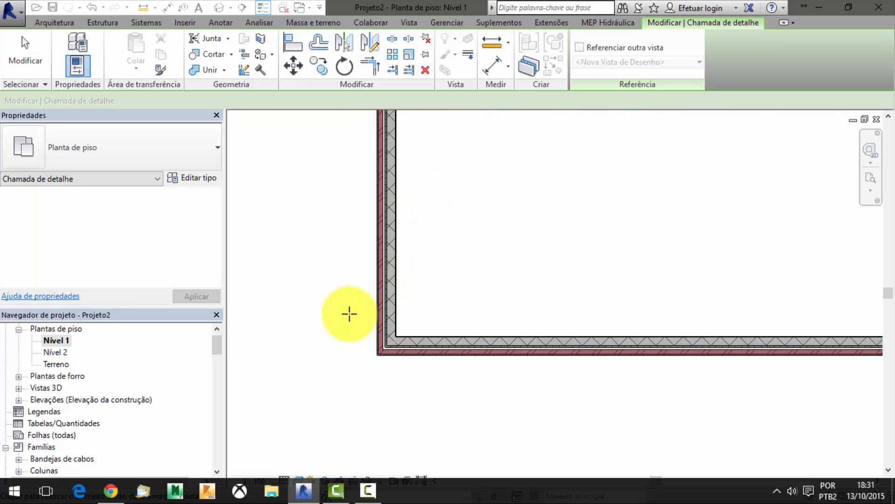
{"action": "middle_click_drag", "start_coordinate": [349, 314], "coordinate": [368, 266]}
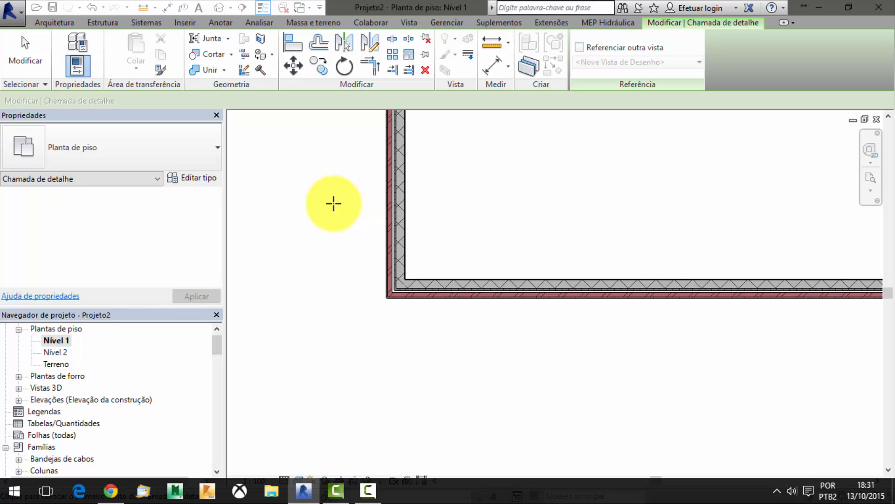
{"action": "left_click", "coordinate": [314, 185]}
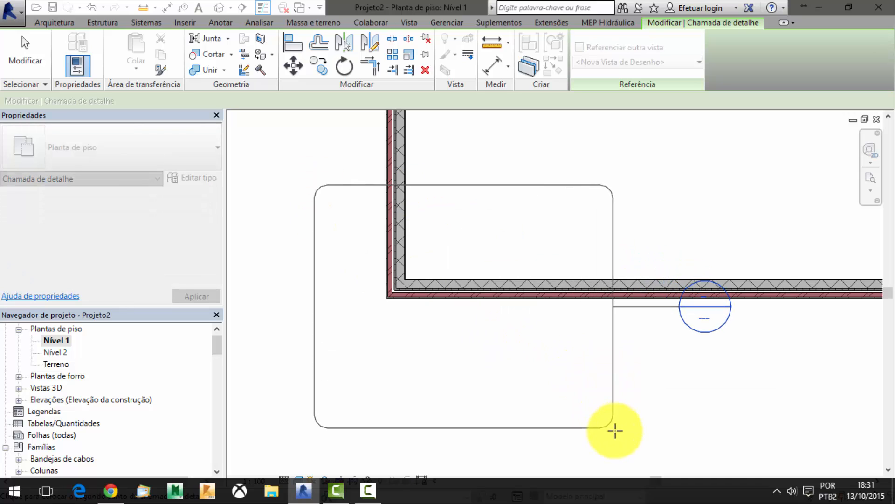
{"action": "left_click", "coordinate": [555, 342]}
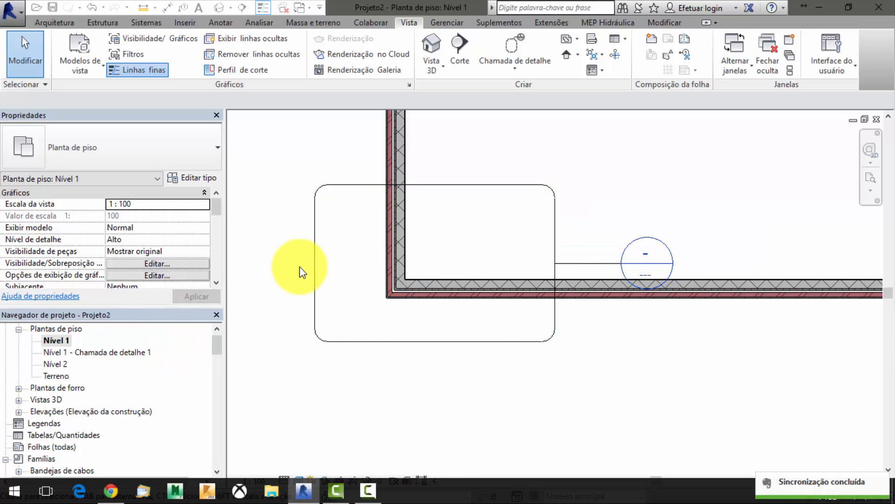
Open the new Nível 1 callout view and rename it as detalhamento de paredes
{"action": "scroll", "coordinate": [303, 243], "scroll_direction": "down", "scroll_amount": 3}
{"action": "middle_click_drag", "start_coordinate": [463, 184], "coordinate": [550, 291]}
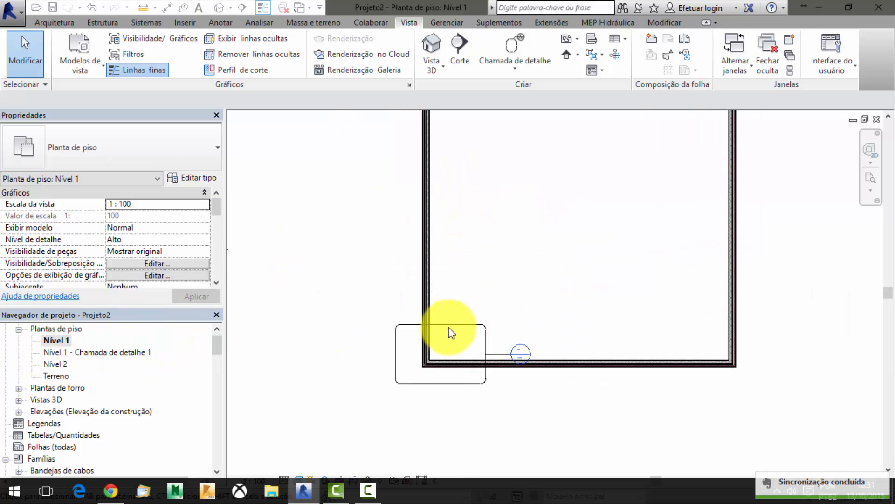
{"action": "left_click", "coordinate": [79, 351]}
{"action": "scroll", "coordinate": [119, 368], "scroll_direction": "up", "scroll_amount": 1}
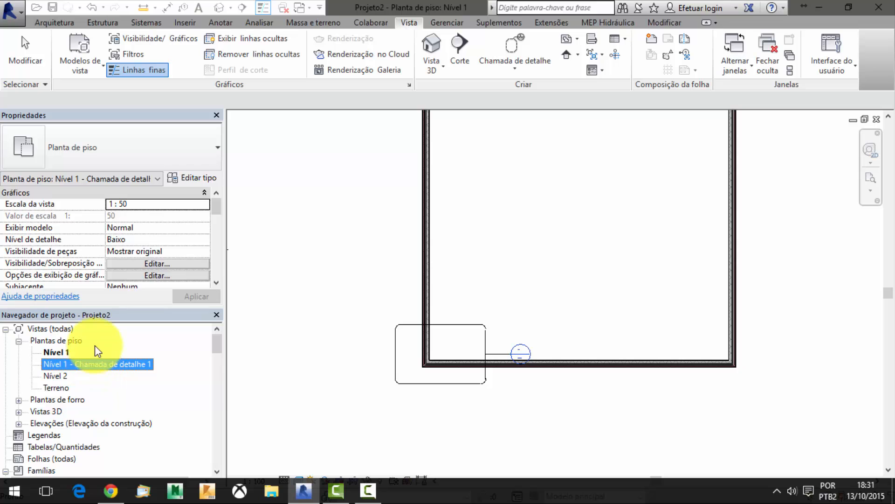
{"action": "scroll", "coordinate": [250, 409], "scroll_direction": "up", "scroll_amount": 2}
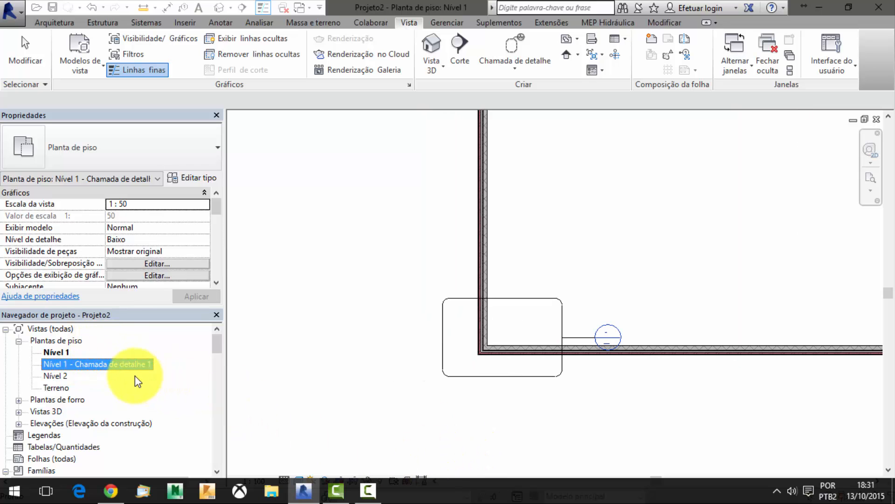
{"action": "right_click", "coordinate": [109, 367]}
{"action": "double_click", "coordinate": [108, 366]}
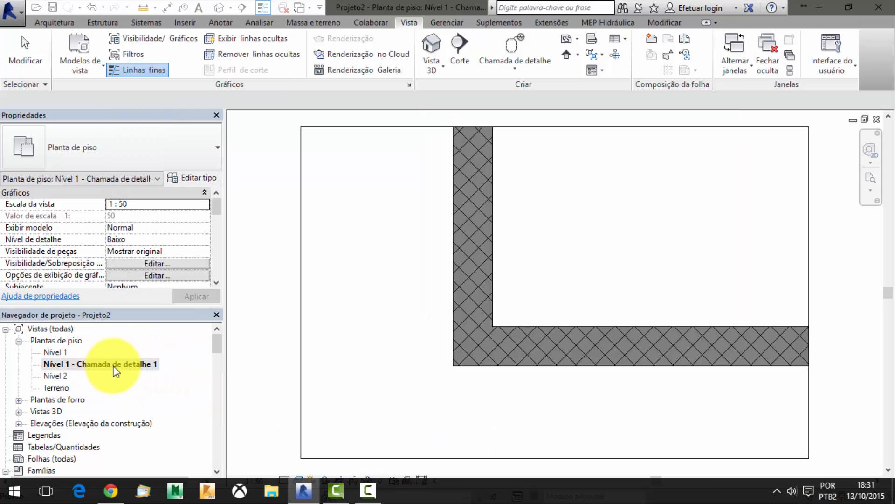
{"action": "key", "text": "F2"}
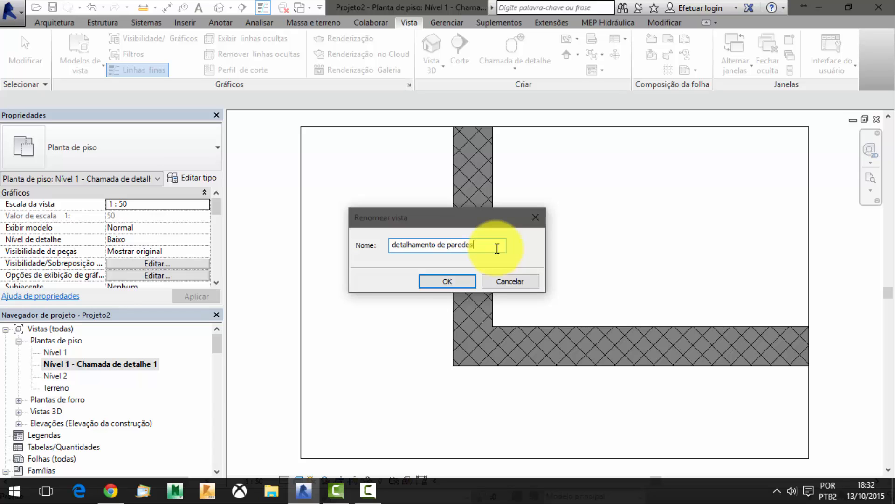
{"action": "key", "text": "Return"}
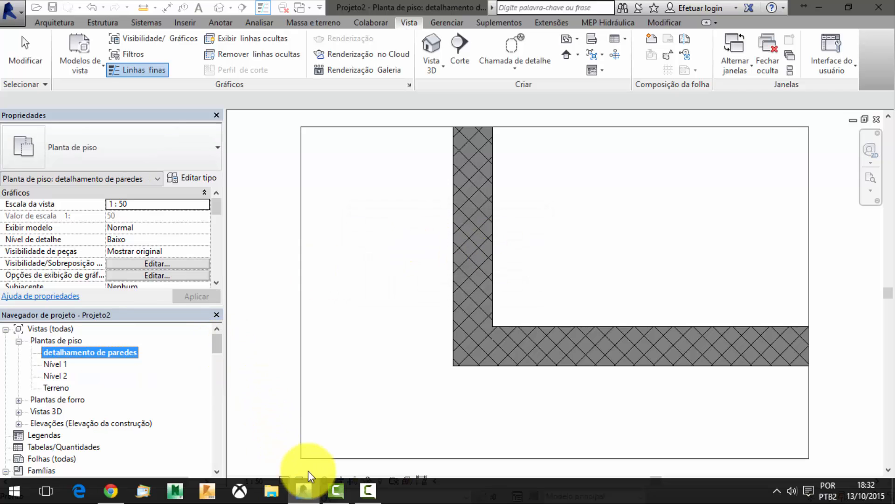
Set the detail level of the detalhamento de paredes view to Alto
{"action": "left_click", "coordinate": [288, 476]}
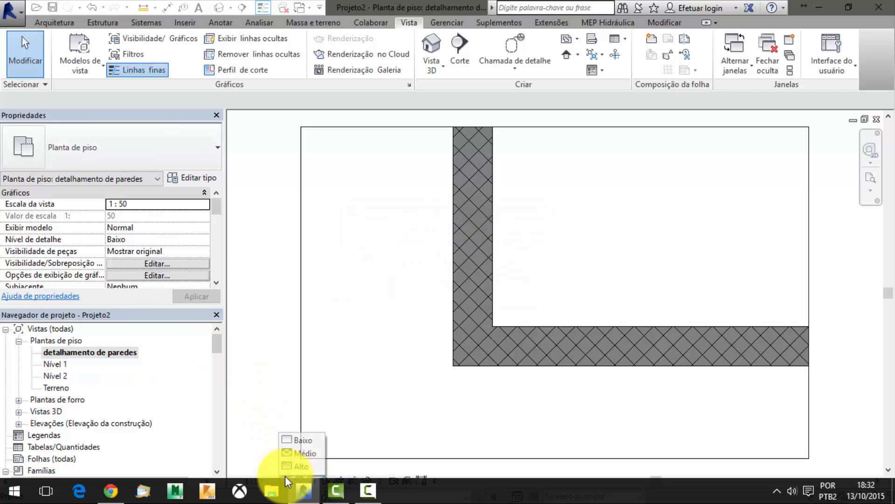
{"action": "left_click", "coordinate": [293, 465]}
{"action": "scroll", "coordinate": [537, 280], "scroll_direction": "down", "scroll_amount": 1}
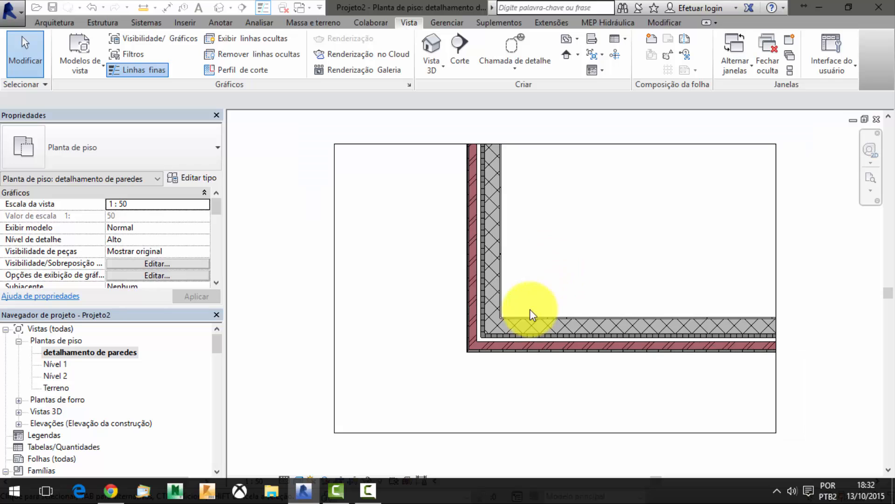
{"action": "scroll", "coordinate": [477, 252], "scroll_direction": "up", "scroll_amount": 1}
{"action": "scroll", "coordinate": [563, 243], "scroll_direction": "down", "scroll_amount": 2}
{"action": "middle_click_drag", "start_coordinate": [612, 278], "coordinate": [597, 294]}
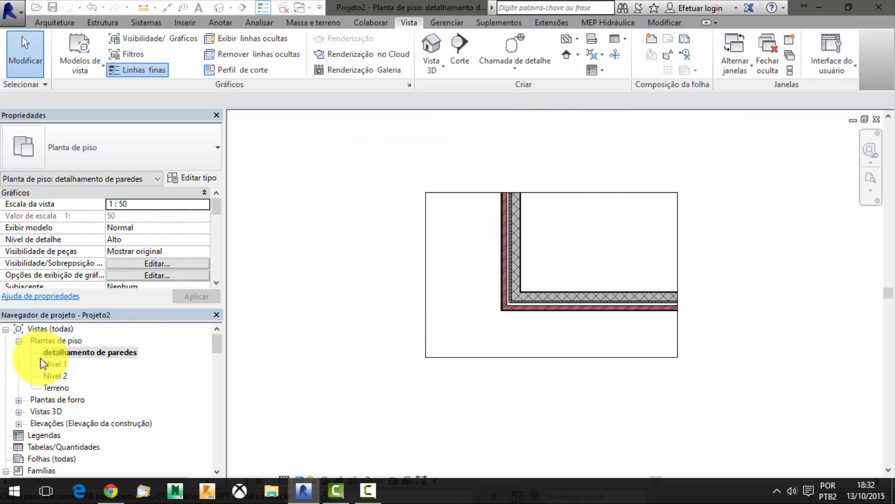
Return to the Nível 1 floor plan and locate the callout at the lower-left wall corner
{"action": "double_click", "coordinate": [58, 363]}
{"action": "scroll", "coordinate": [469, 299], "scroll_direction": "down", "scroll_amount": 1}
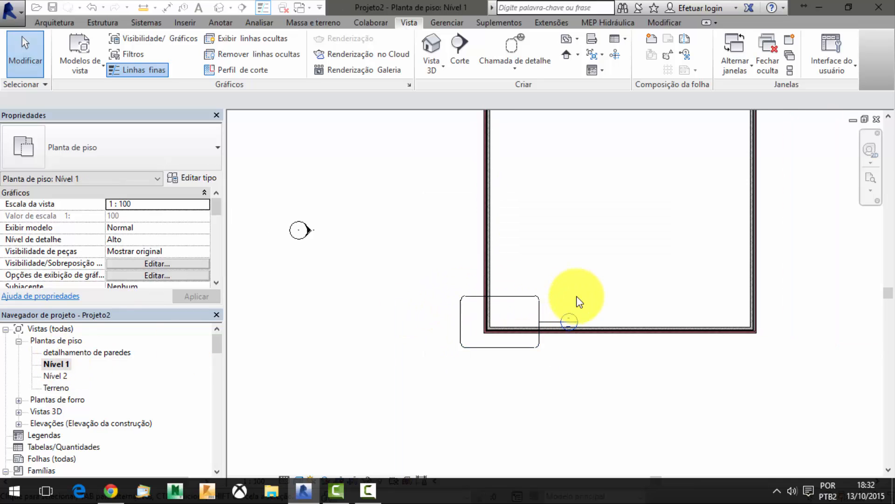
{"action": "scroll", "coordinate": [557, 317], "scroll_direction": "up", "scroll_amount": 2}
{"action": "double_click", "coordinate": [560, 318]}
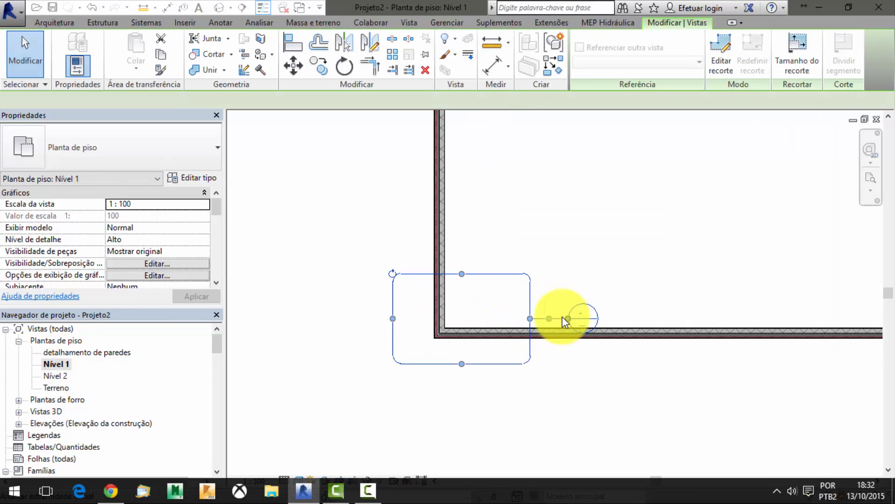
{"action": "left_click", "coordinate": [586, 47]}
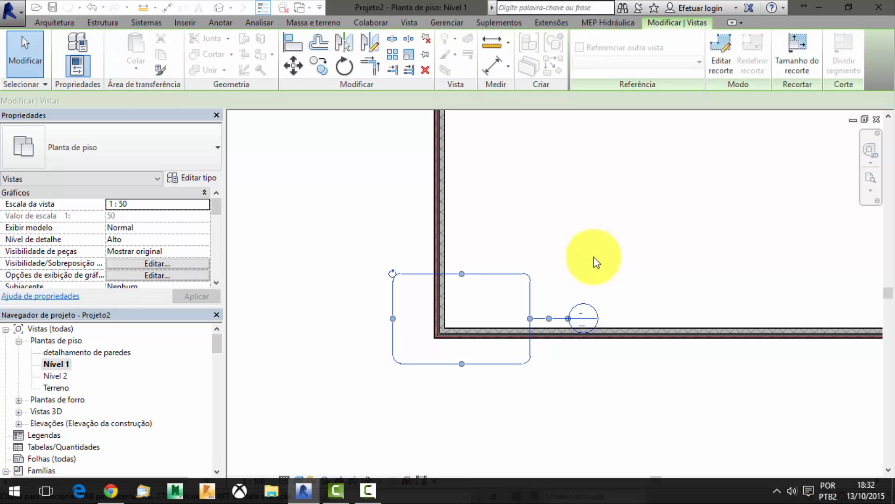
{"action": "double_click", "coordinate": [583, 304]}
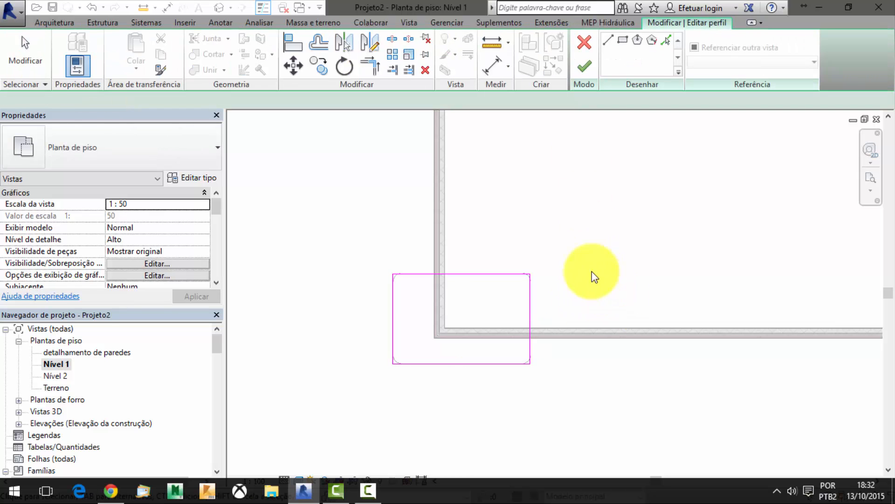
{"action": "left_click", "coordinate": [583, 45]}
{"action": "left_click", "coordinate": [619, 302]}
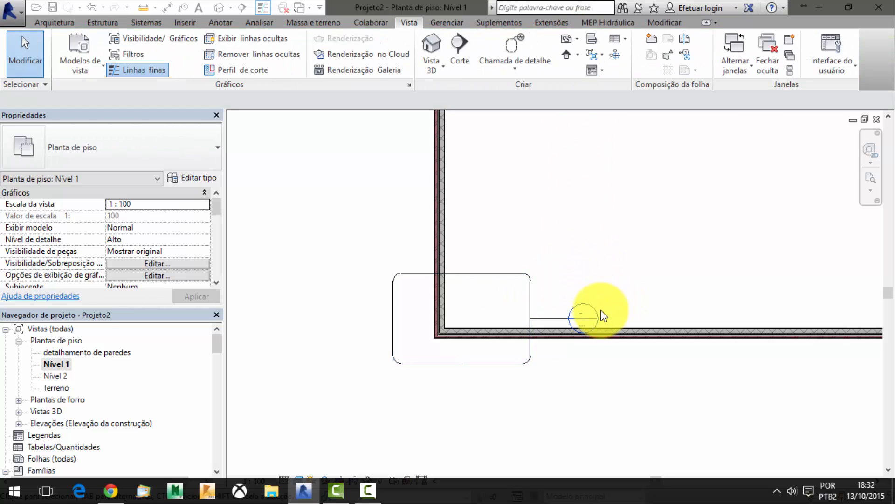
Open the detalhamento de paredes view from its callout head, go back to Nível 1 and reopen the detail view
{"action": "double_click", "coordinate": [600, 314]}
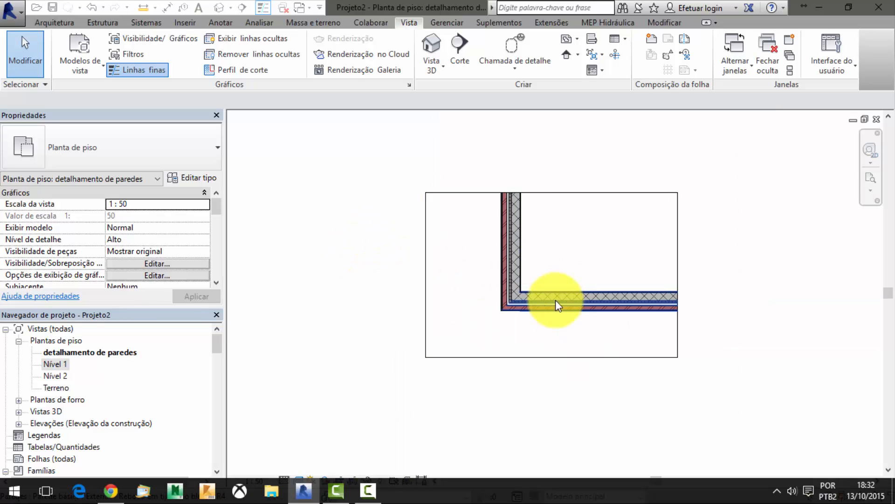
{"action": "left_click", "coordinate": [61, 362]}
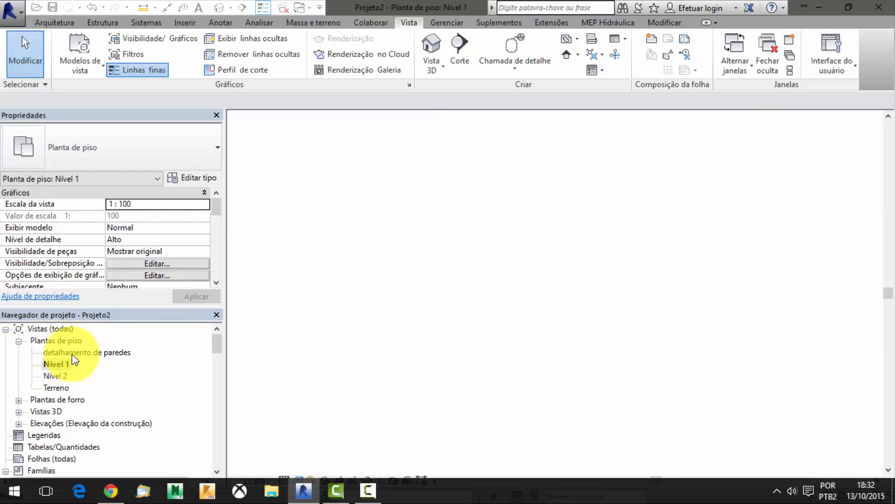
{"action": "left_click", "coordinate": [72, 354]}
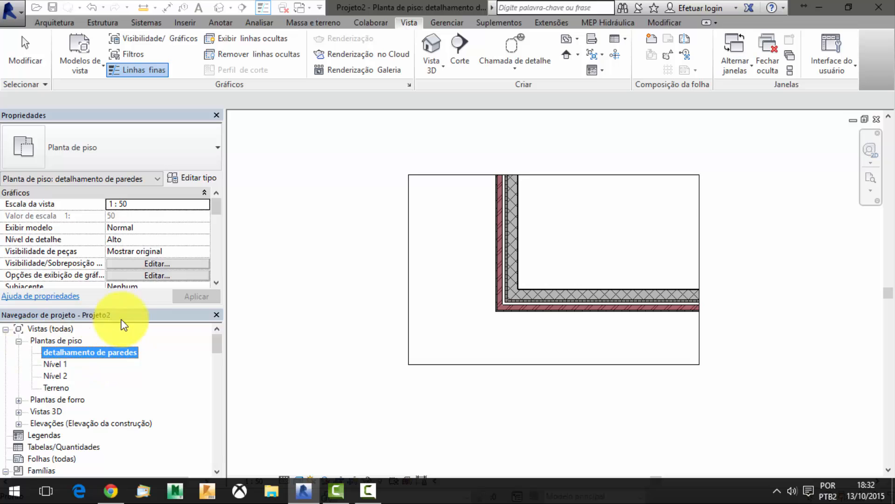
Examine the wall layers and hatching at the corner in the detalhamento de paredes view
{"action": "scroll", "coordinate": [668, 282], "scroll_direction": "up", "scroll_amount": 1}
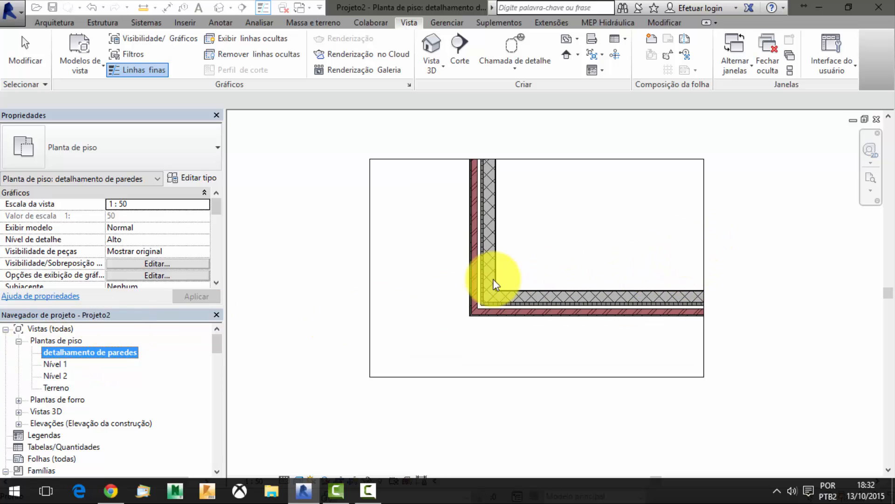
{"action": "scroll", "coordinate": [495, 287], "scroll_direction": "up", "scroll_amount": 3}
{"action": "scroll", "coordinate": [513, 275], "scroll_direction": "down", "scroll_amount": 3}
{"action": "scroll", "coordinate": [560, 240], "scroll_direction": "up", "scroll_amount": 3}
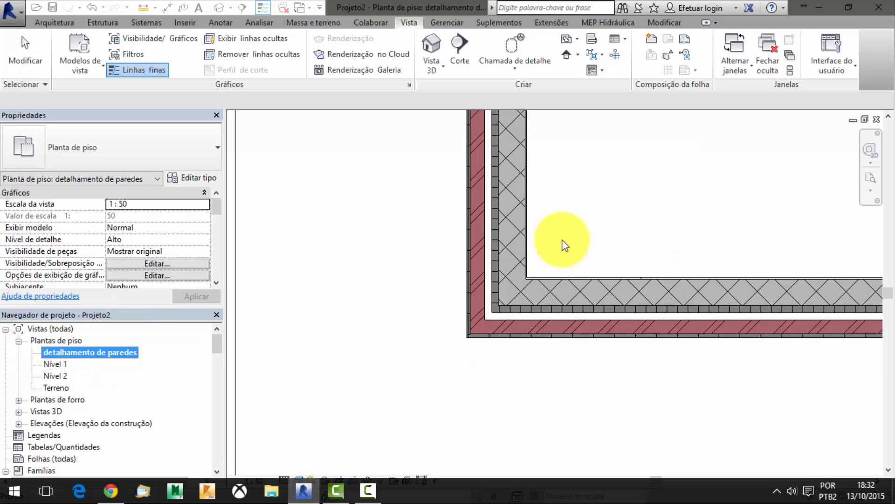
{"action": "scroll", "coordinate": [526, 267], "scroll_direction": "down", "scroll_amount": 3}
{"action": "scroll", "coordinate": [522, 285], "scroll_direction": "up", "scroll_amount": 2}
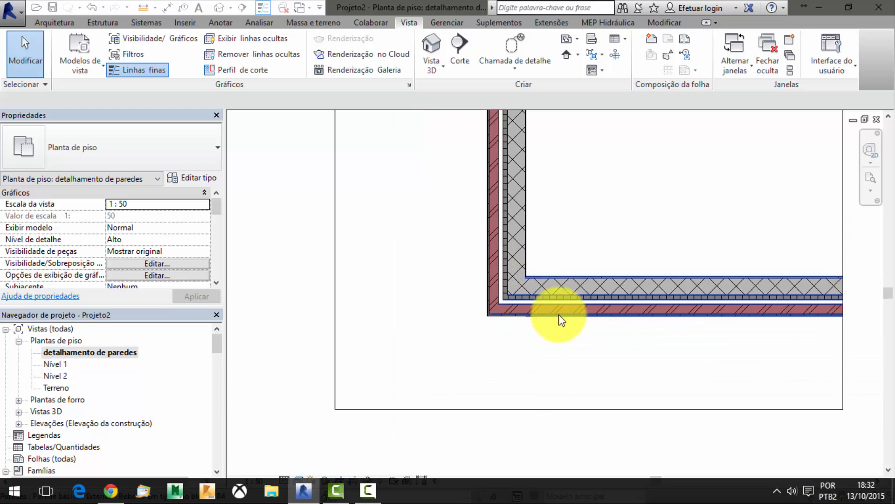
{"action": "left_click", "coordinate": [563, 277]}
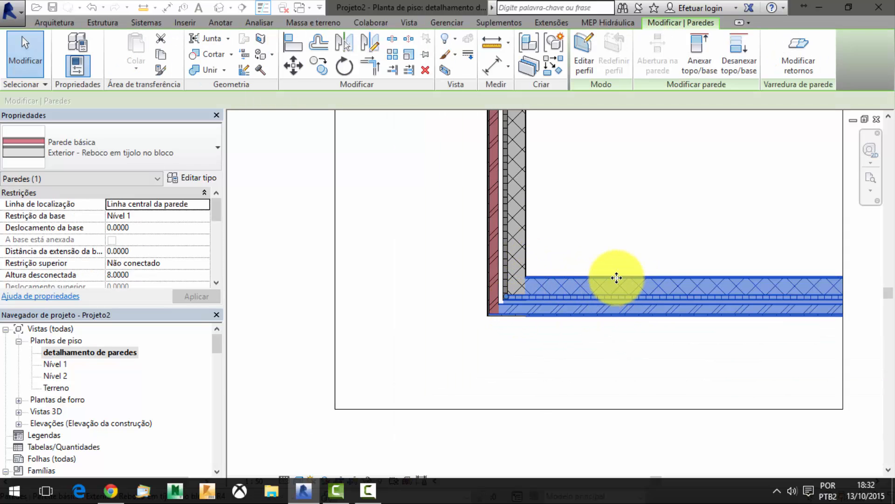
{"action": "left_click", "coordinate": [563, 251]}
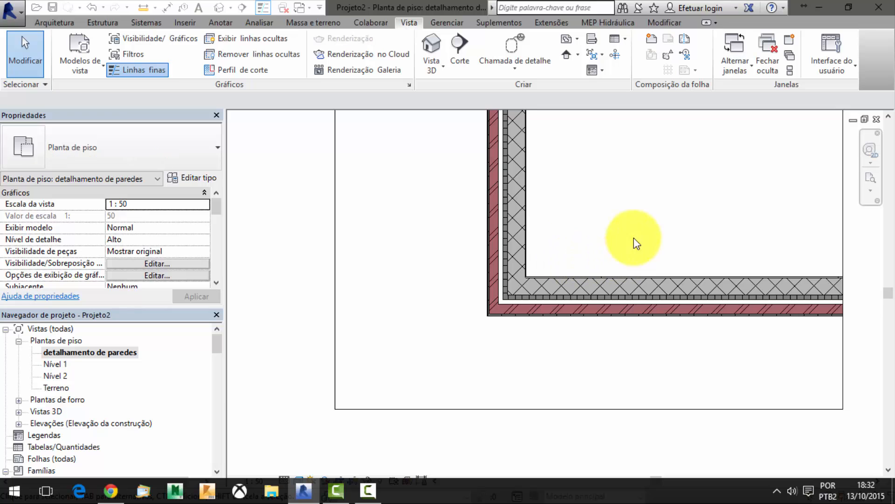
{"action": "middle_click_drag", "start_coordinate": [546, 189], "coordinate": [472, 239]}
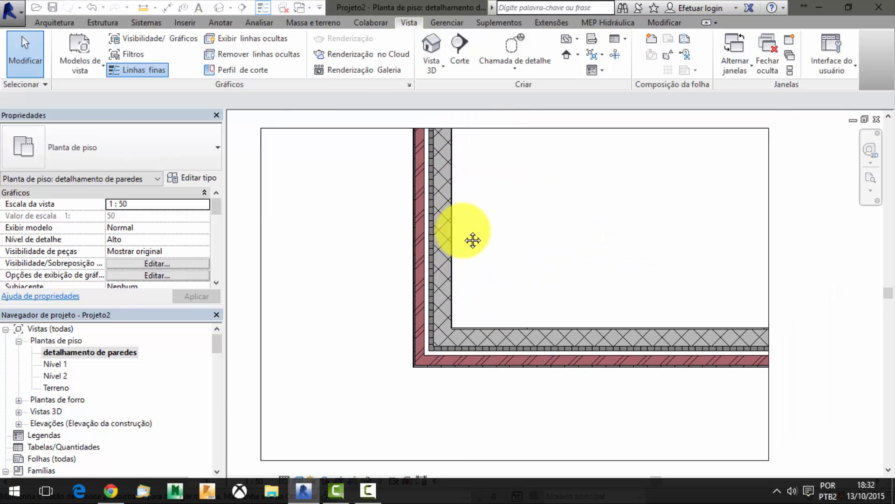
Start the Text tool for annotating the wall detail and choose the two-segment leader
{"action": "left_click", "coordinate": [233, 22]}
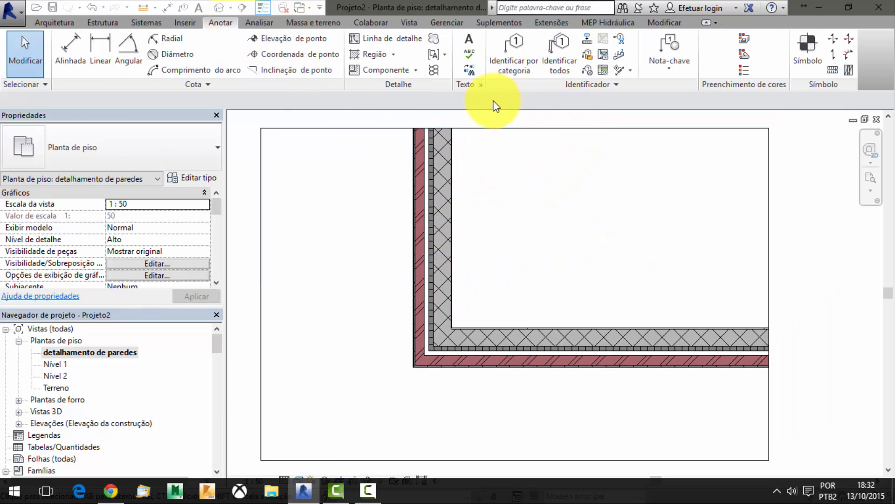
{"action": "left_click", "coordinate": [469, 40]}
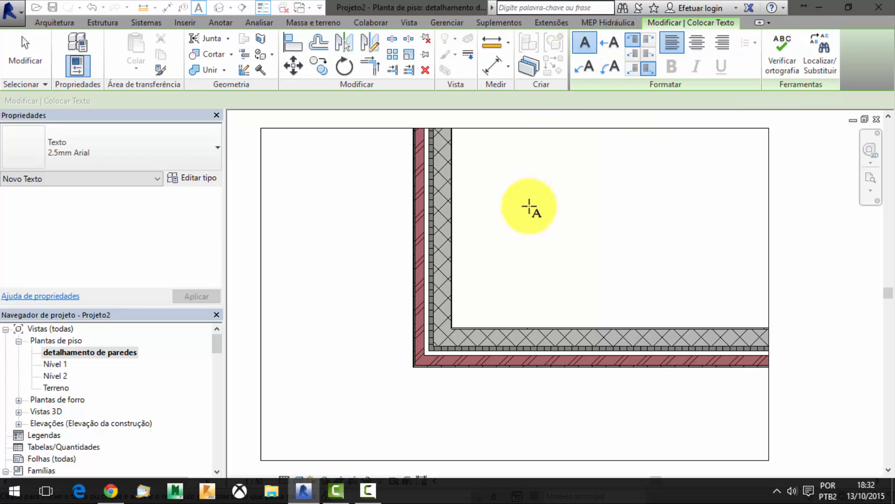
{"action": "left_click", "coordinate": [496, 228]}
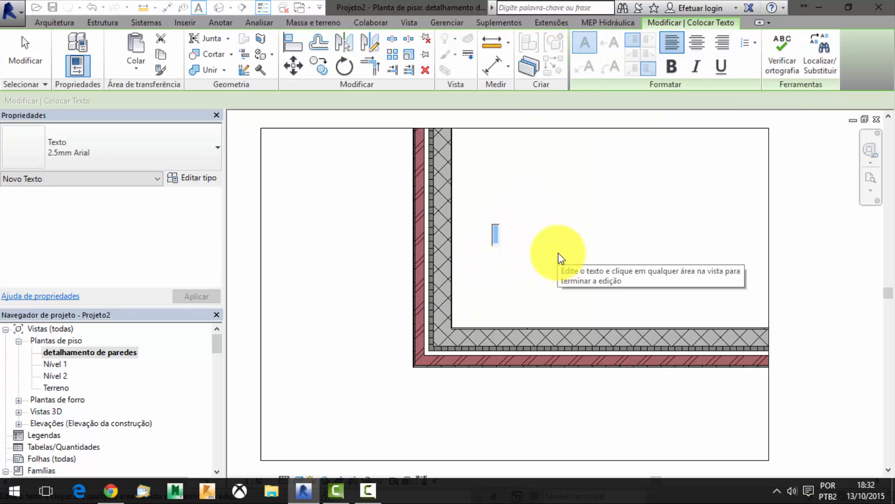
{"action": "key", "text": "Escape"}
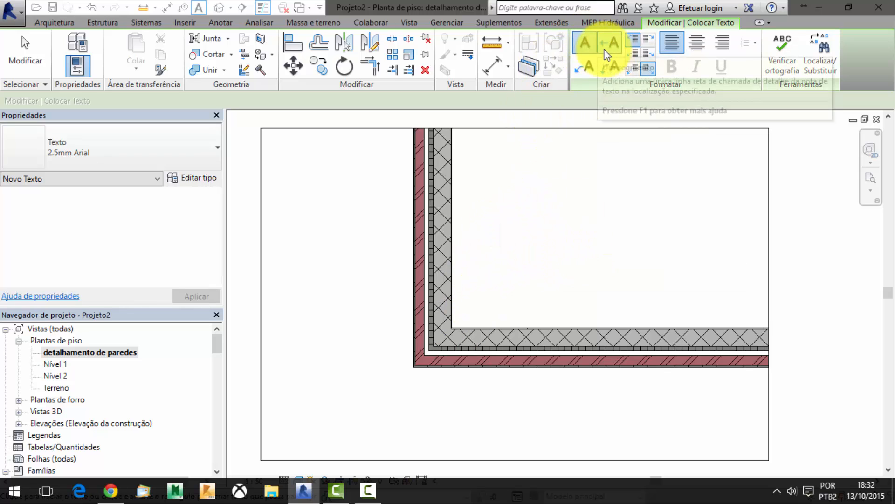
{"action": "left_click", "coordinate": [588, 69]}
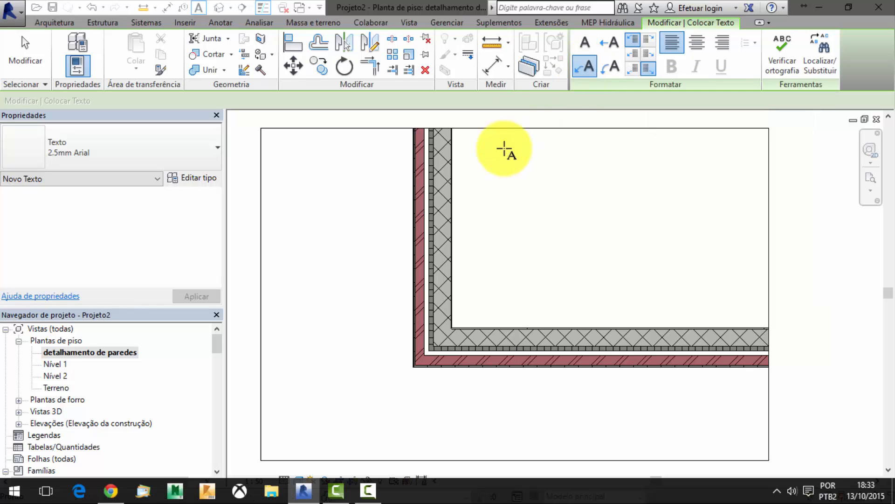
{"action": "left_click", "coordinate": [461, 246]}
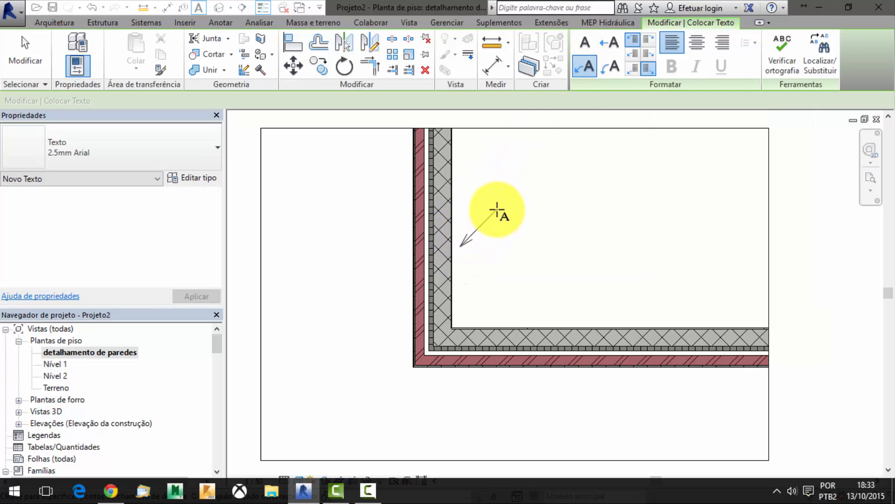
{"action": "left_click", "coordinate": [497, 210]}
{"action": "left_click", "coordinate": [549, 211]}
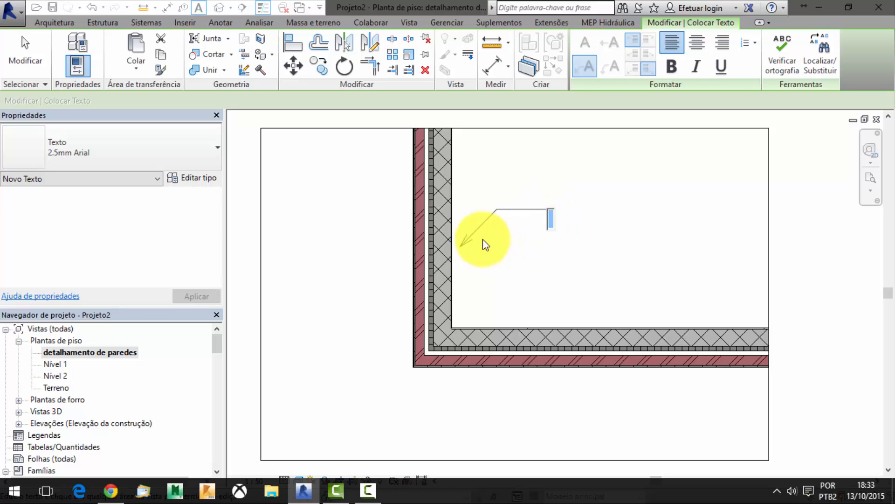
{"action": "scroll", "coordinate": [482, 238], "scroll_direction": "up", "scroll_amount": 3}
Place the note "camada de gesso" inside the corner, with its two-segment leader pointing towards the left wall's inner face
{"action": "left_click", "coordinate": [448, 255]}
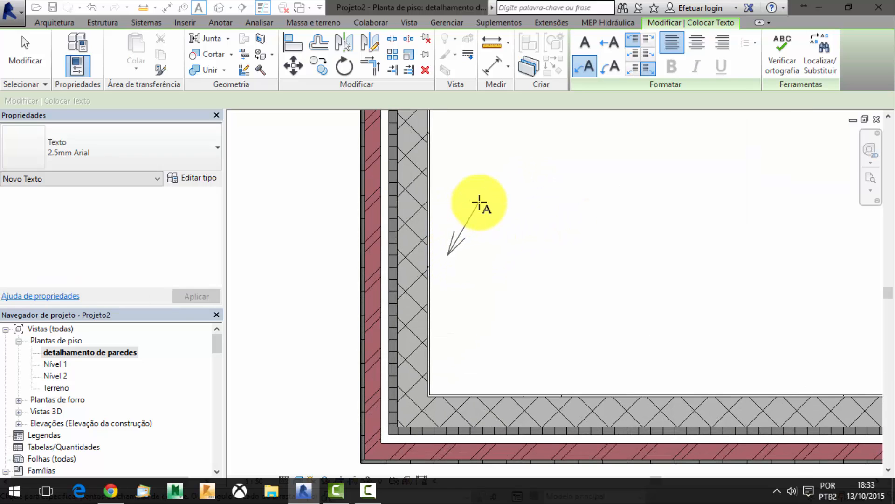
{"action": "left_click", "coordinate": [479, 202]}
{"action": "left_click", "coordinate": [536, 202]}
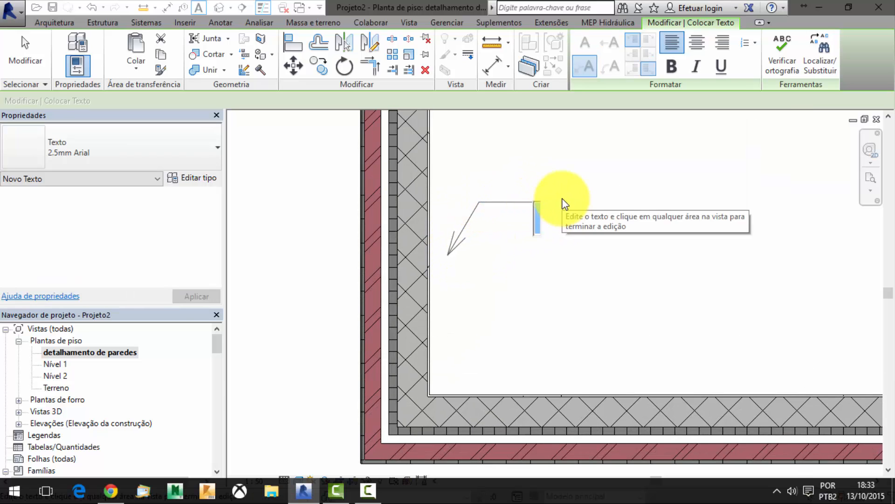
{"action": "type", "text": "camada de gesso"}
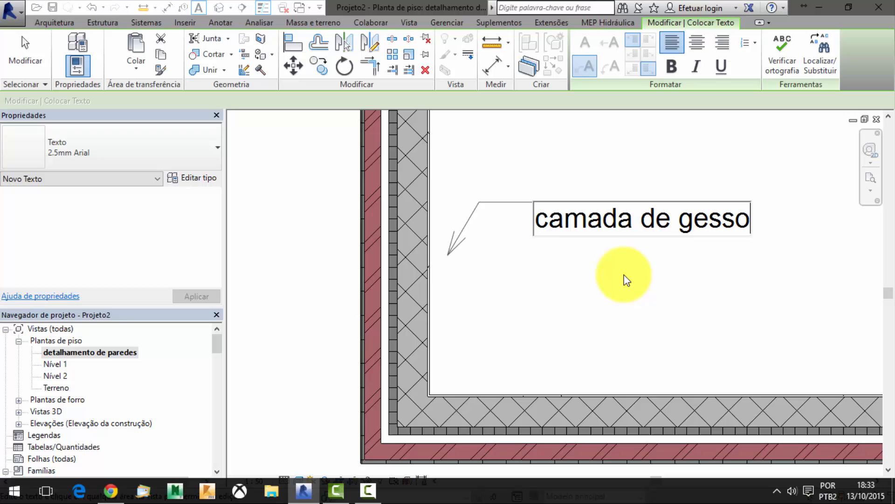
{"action": "left_click", "coordinate": [626, 279]}
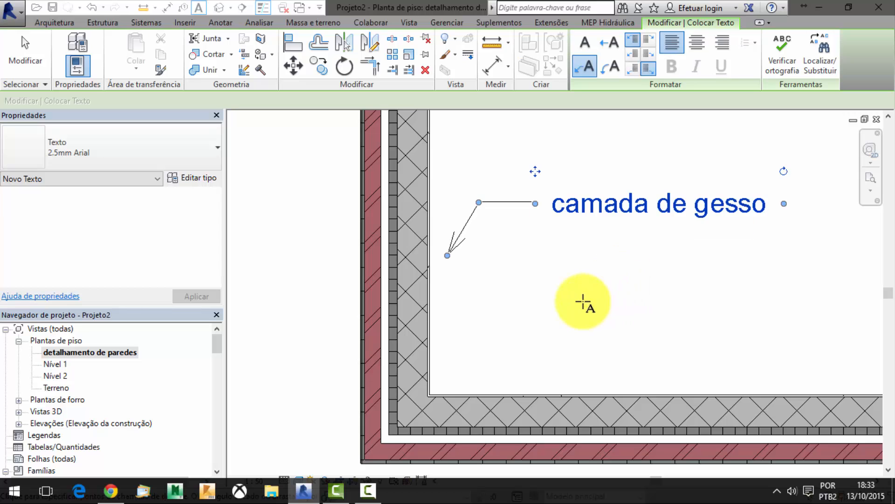
{"action": "key", "text": "Escape"}
{"action": "key", "text": "Escape"}
{"action": "scroll", "coordinate": [452, 250], "scroll_direction": "up", "scroll_amount": 3}
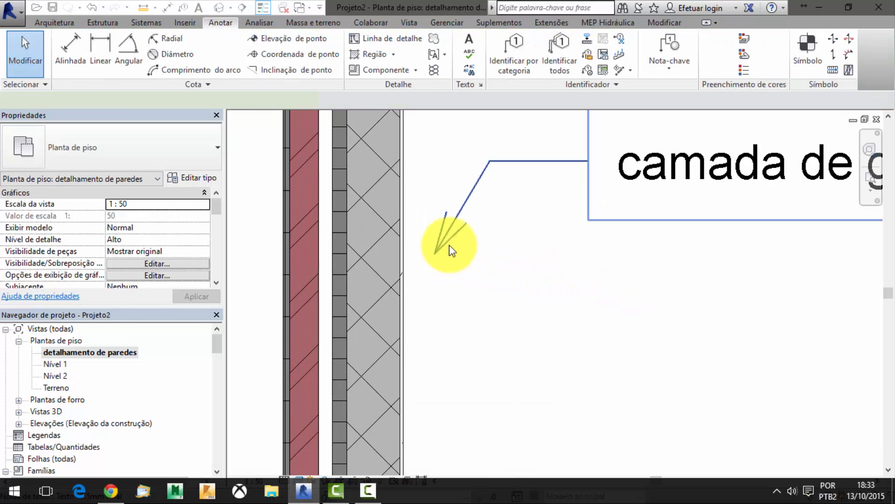
Move the arrow tip of the "camada de gesso" leader onto the thin inner layer of the left wall
{"action": "left_click", "coordinate": [436, 253]}
{"action": "scroll", "coordinate": [436, 252], "scroll_direction": "up", "scroll_amount": 2}
{"action": "left_click_drag", "start_coordinate": [412, 261], "coordinate": [393, 270]}
{"action": "left_click", "coordinate": [430, 292]}
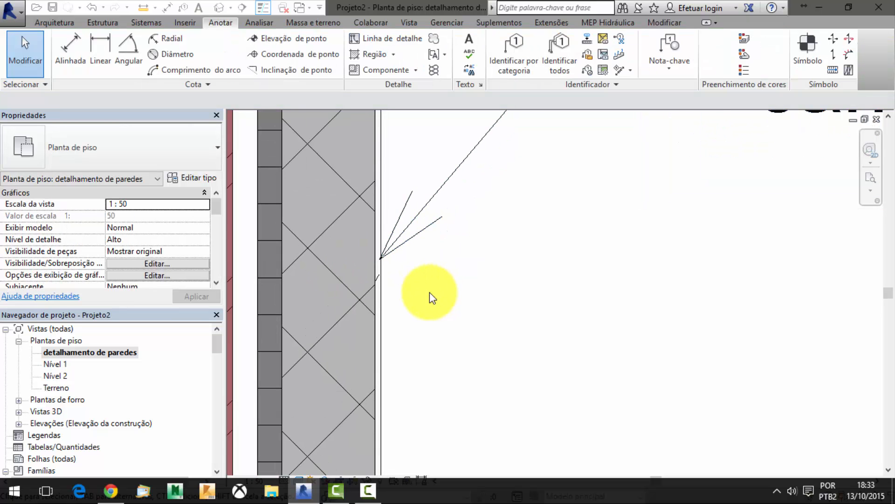
Change the leader arrowhead of the note's 2.5mm Arial text type to Seta preenchida 30 graus
{"action": "scroll", "coordinate": [430, 292], "scroll_direction": "down", "scroll_amount": 3}
{"action": "left_click", "coordinate": [464, 235]}
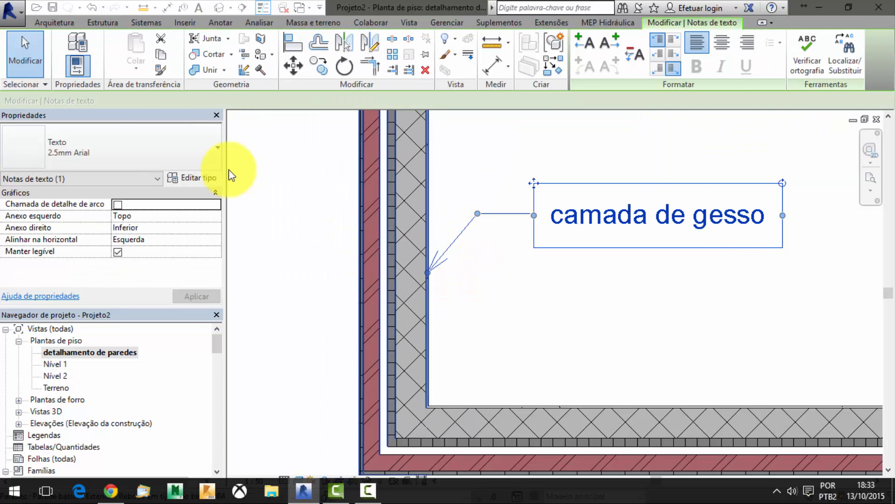
{"action": "left_click", "coordinate": [186, 178]}
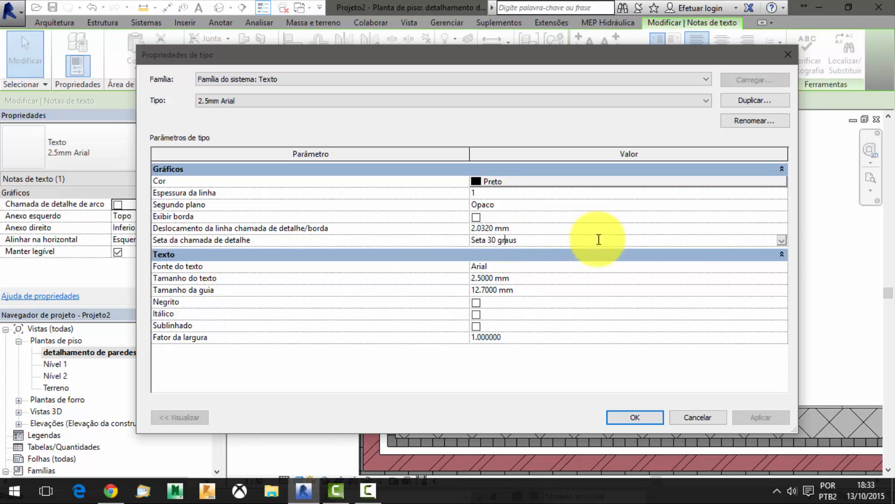
{"action": "left_click", "coordinate": [781, 241]}
{"action": "left_click", "coordinate": [782, 242]}
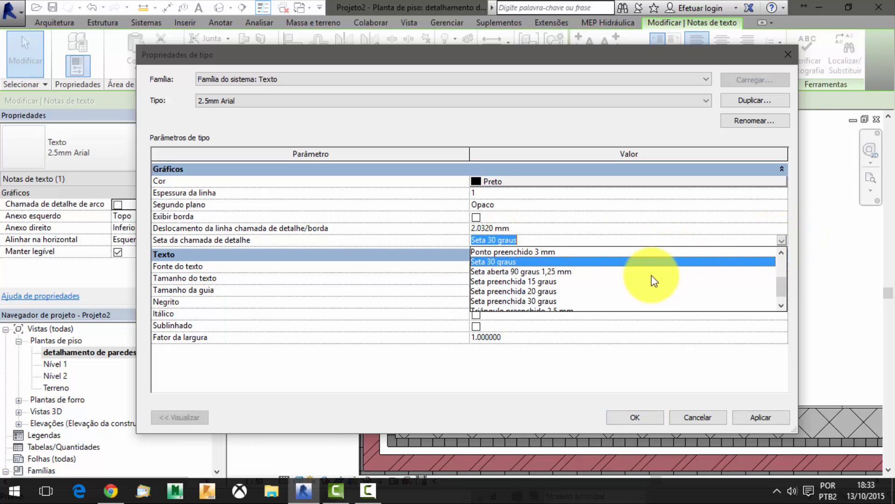
{"action": "left_click", "coordinate": [545, 291]}
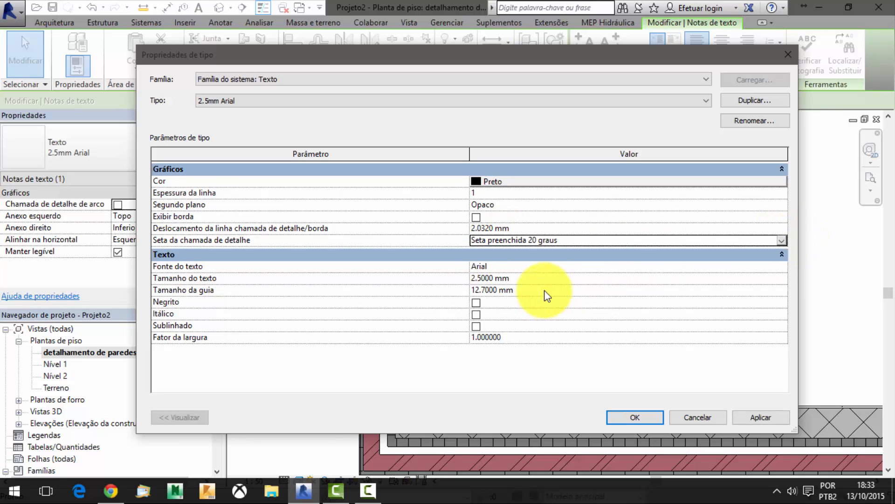
{"action": "left_click", "coordinate": [782, 241]}
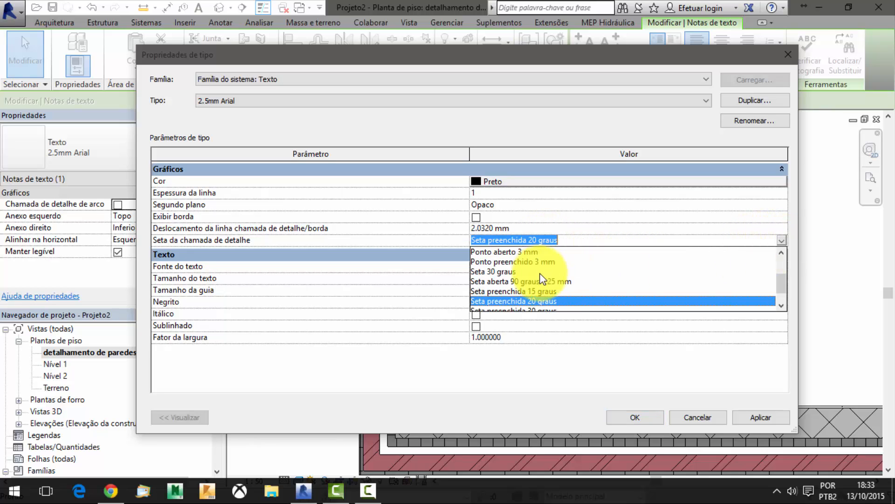
{"action": "left_click", "coordinate": [559, 291]}
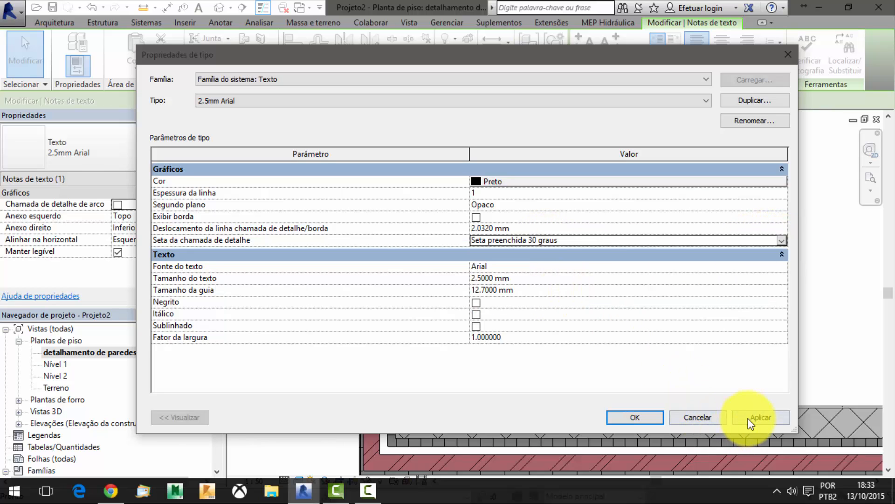
{"action": "left_click", "coordinate": [627, 416]}
{"action": "left_click", "coordinate": [504, 286]}
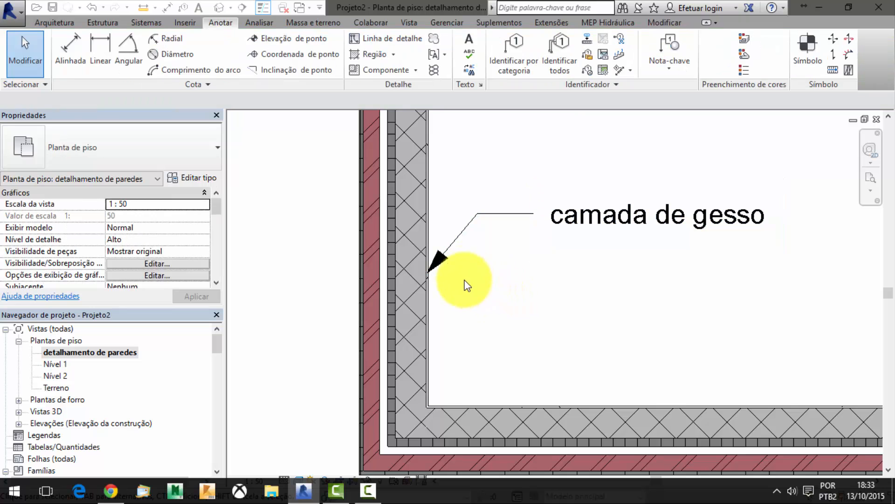
Narrow the "camada de gesso" note so its text wraps onto two lines, and centre the text
{"action": "left_click", "coordinate": [639, 217]}
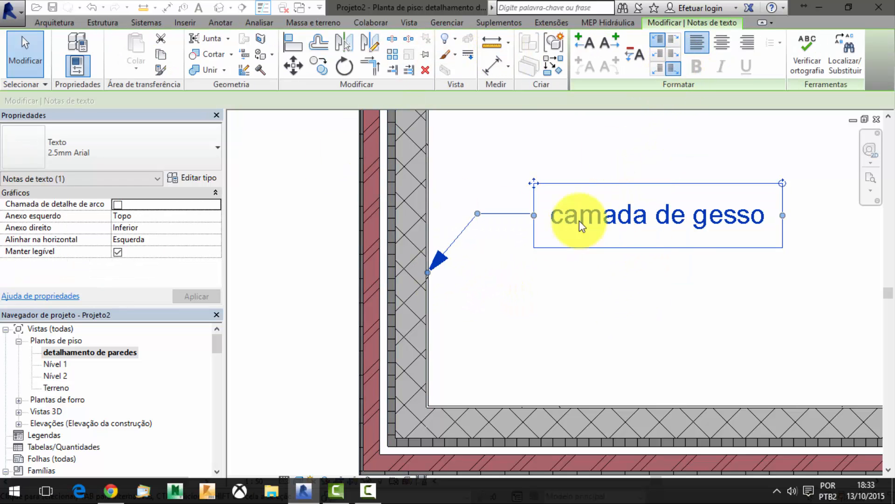
{"action": "scroll", "coordinate": [549, 297], "scroll_direction": "down", "scroll_amount": 2}
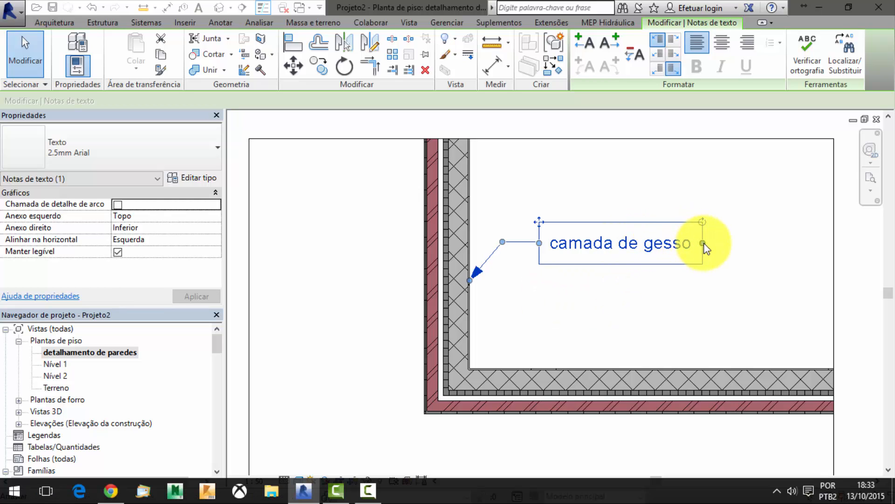
{"action": "left_click_drag", "start_coordinate": [705, 247], "coordinate": [639, 251]}
{"action": "scroll", "coordinate": [676, 273], "scroll_direction": "up", "scroll_amount": 1}
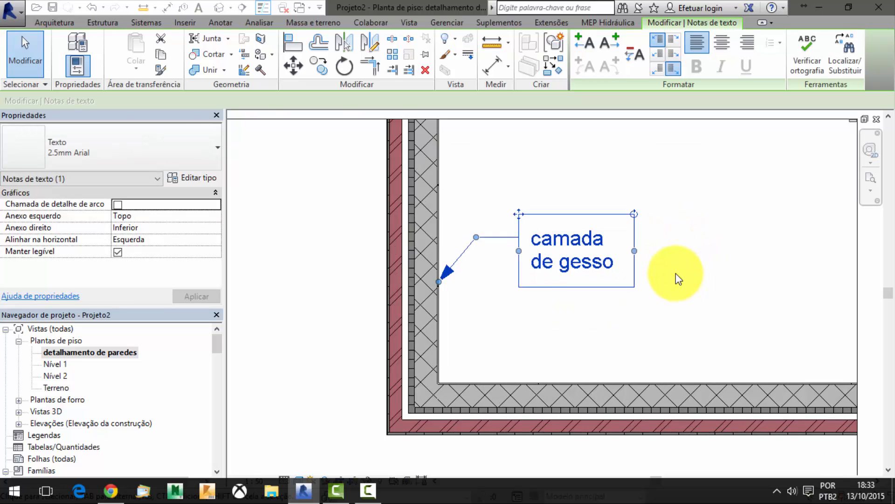
{"action": "scroll", "coordinate": [676, 274], "scroll_direction": "up", "scroll_amount": 1}
{"action": "left_click", "coordinate": [723, 43]}
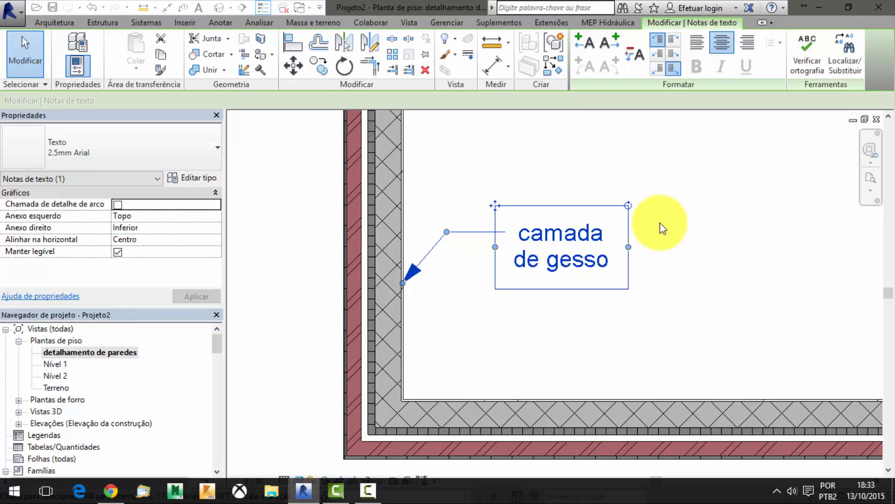
{"action": "scroll", "coordinate": [685, 224], "scroll_direction": "down", "scroll_amount": 2}
{"action": "key", "text": "Escape"}
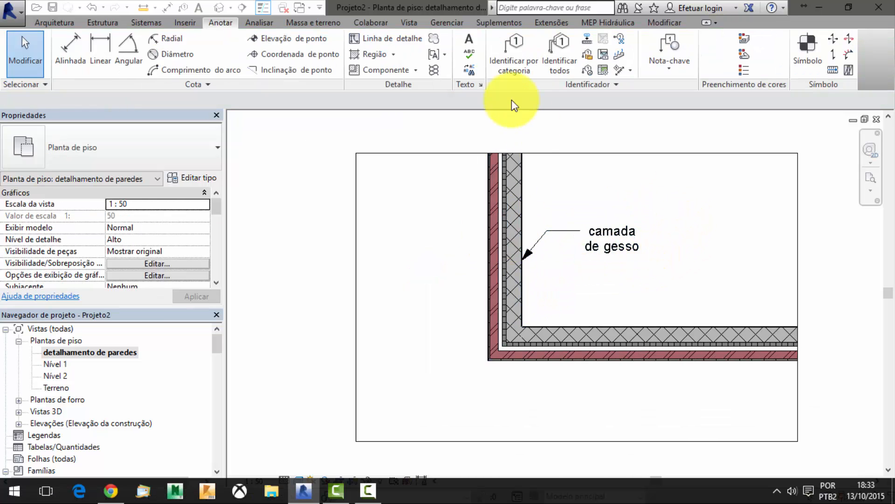
Place the note "pintura" below the wall corner with a one-segment leader pointing to the lower wall's outer face
{"action": "left_click", "coordinate": [469, 46]}
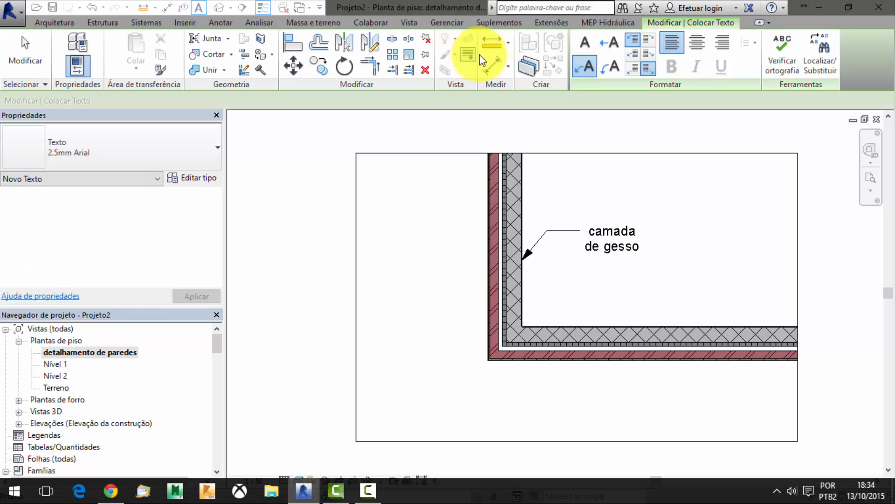
{"action": "left_click", "coordinate": [613, 49]}
{"action": "scroll", "coordinate": [497, 366], "scroll_direction": "up", "scroll_amount": 2}
{"action": "scroll", "coordinate": [524, 336], "scroll_direction": "up", "scroll_amount": 2}
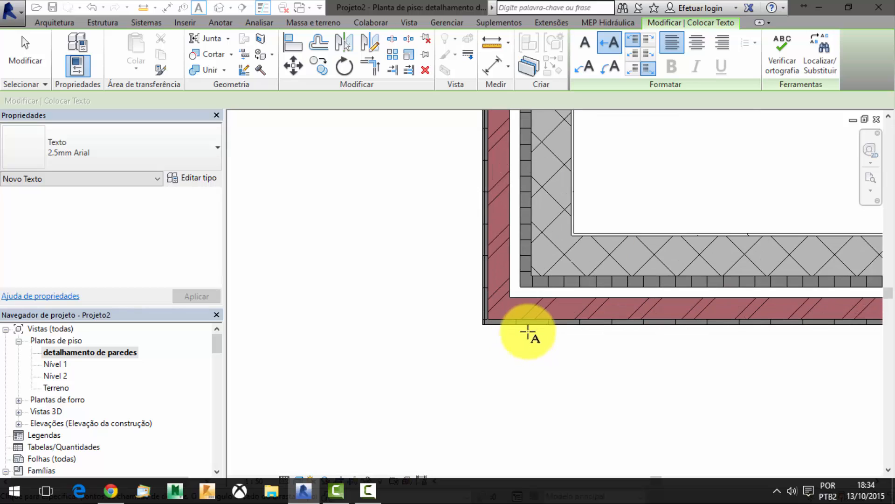
{"action": "left_click", "coordinate": [540, 321]}
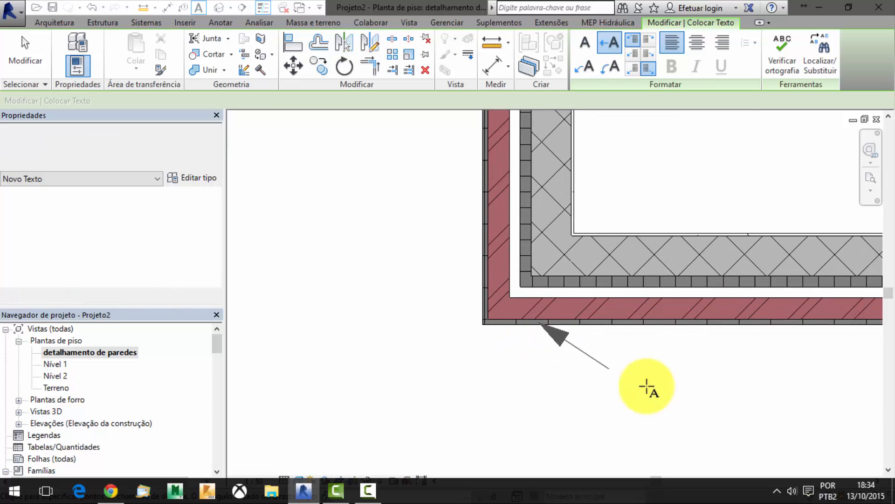
{"action": "left_click", "coordinate": [658, 409]}
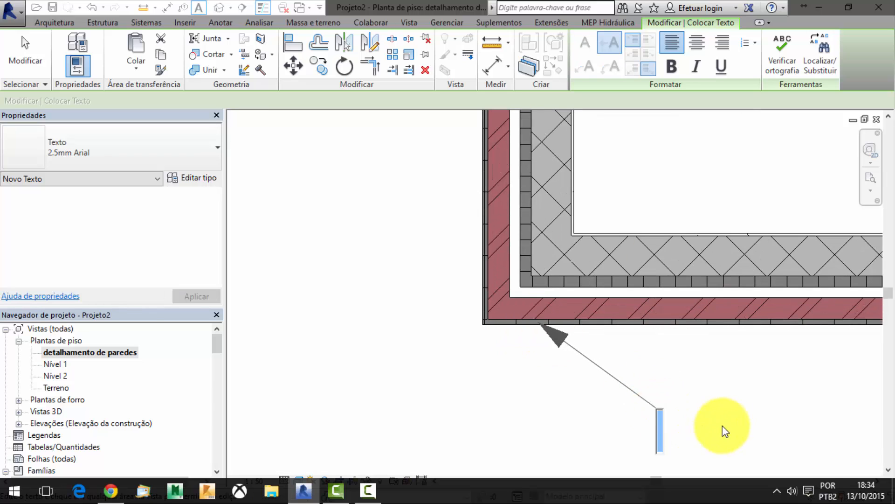
{"action": "type", "text": "pintura"}
{"action": "left_click", "coordinate": [799, 380]}
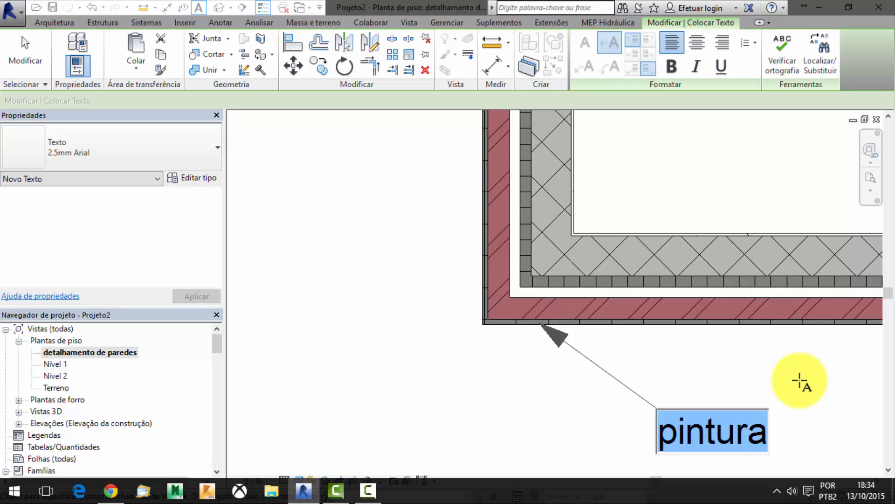
{"action": "scroll", "coordinate": [580, 354], "scroll_direction": "down", "scroll_amount": 1}
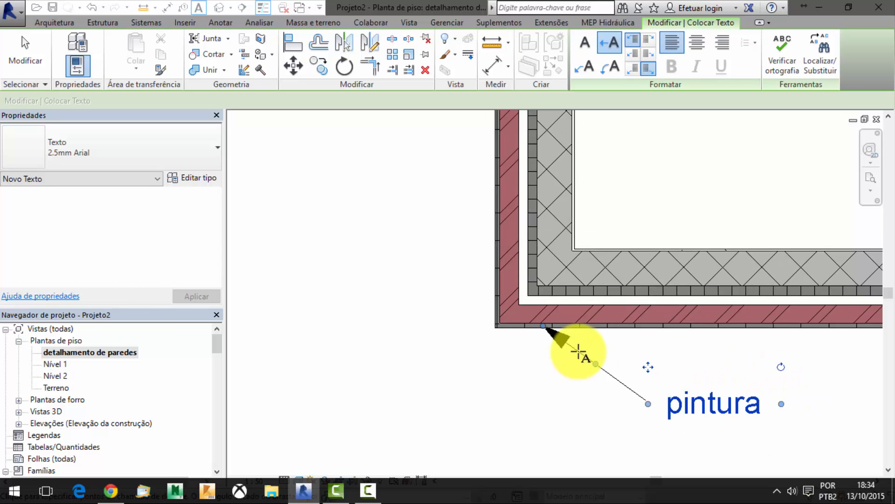
Add the note "núcleo de parede" outside the left wall, with a two-segment leader pointing to the wall's core layer
{"action": "left_click", "coordinate": [585, 66]}
{"action": "scroll", "coordinate": [522, 279], "scroll_direction": "up", "scroll_amount": 1}
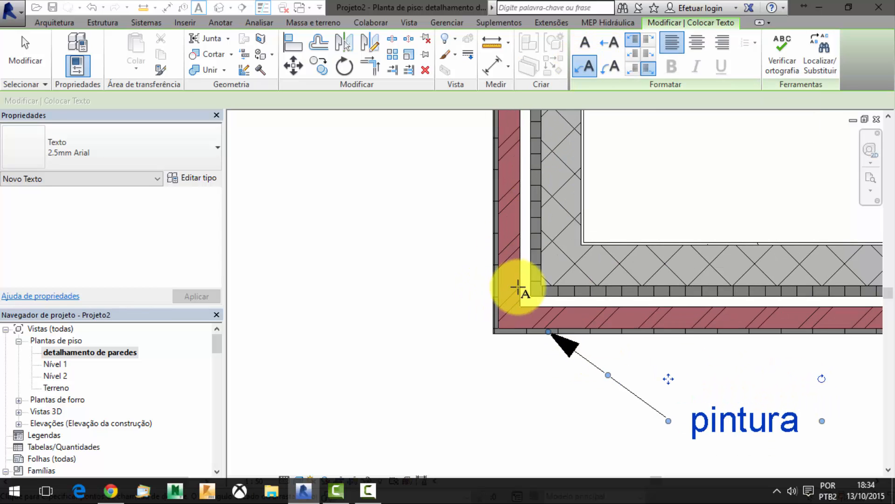
{"action": "left_click", "coordinate": [543, 227]}
{"action": "left_click", "coordinate": [372, 243]}
{"action": "left_click", "coordinate": [327, 288]}
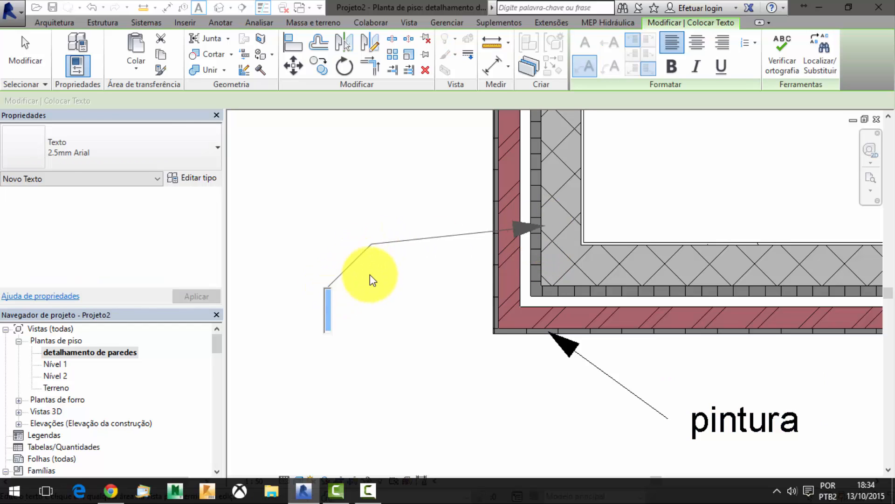
{"action": "type", "text": "n"}
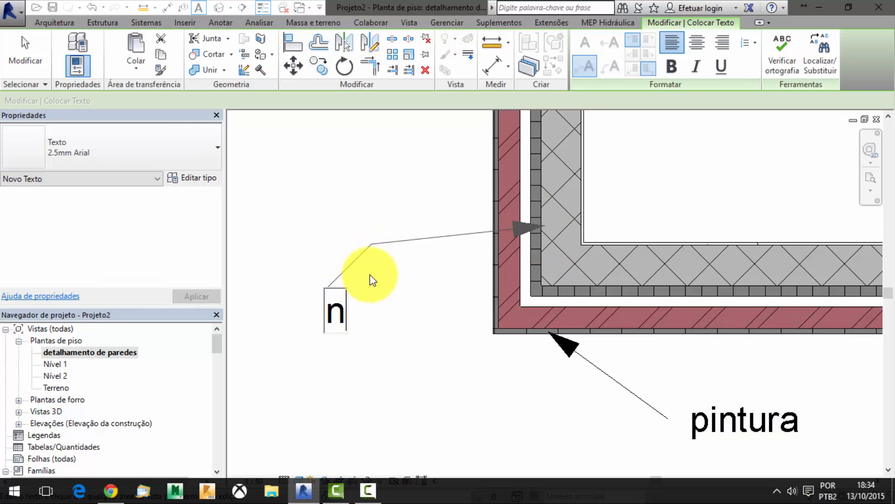
{"action": "type", "text": "úcleo de p"}
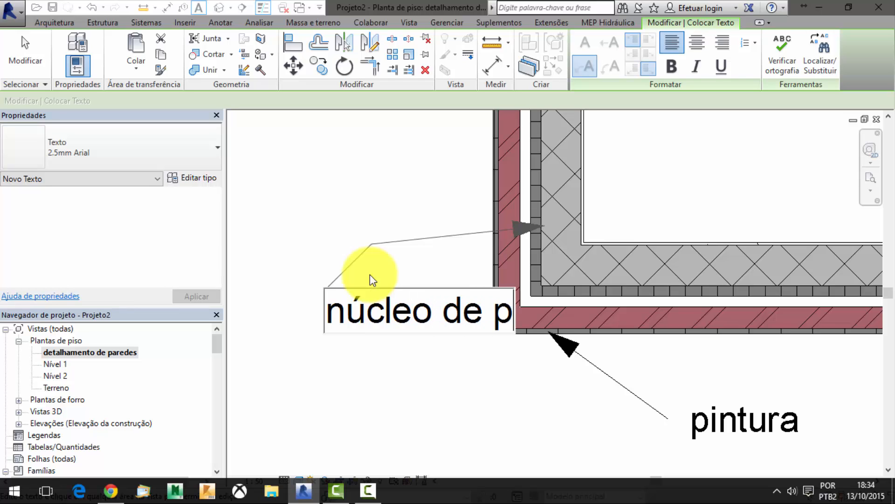
{"action": "type", "text": "arede"}
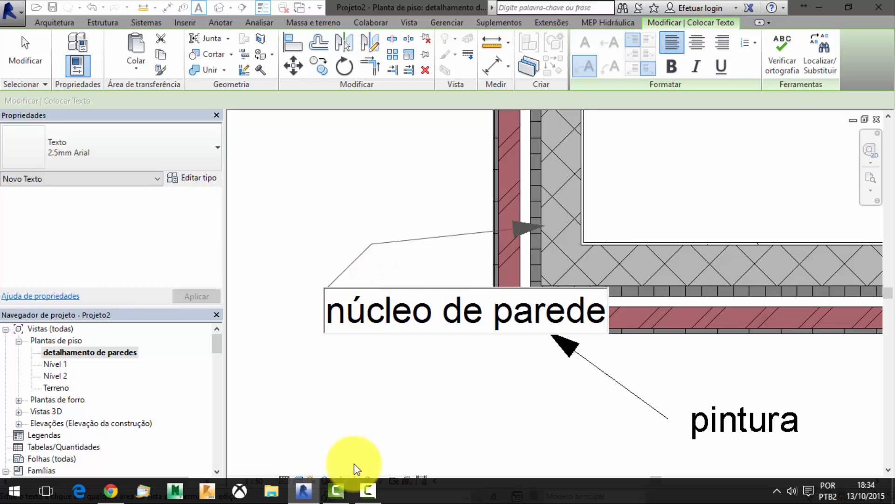
{"action": "left_click", "coordinate": [360, 429]}
{"action": "scroll", "coordinate": [406, 306], "scroll_direction": "down", "scroll_amount": 2}
{"action": "scroll", "coordinate": [443, 327], "scroll_direction": "down", "scroll_amount": 1}
{"action": "scroll", "coordinate": [466, 347], "scroll_direction": "down", "scroll_amount": 1}
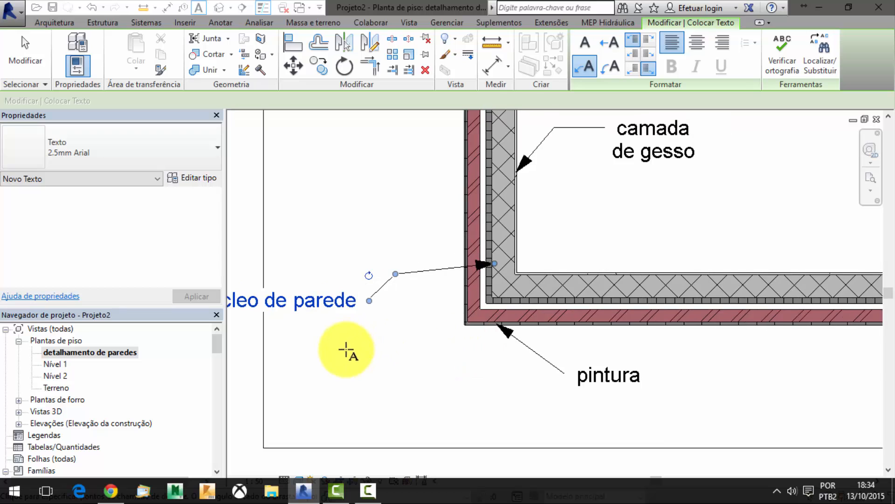
{"action": "scroll", "coordinate": [359, 354], "scroll_direction": "down", "scroll_amount": 1}
{"action": "key", "text": "Escape"}
{"action": "key", "text": "Escape"}
{"action": "scroll", "coordinate": [340, 325], "scroll_direction": "down", "scroll_amount": 3}
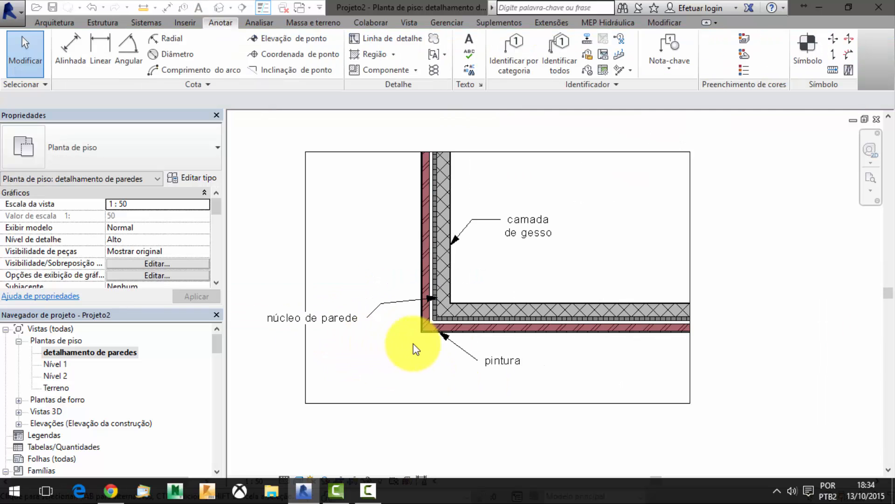
Try moving the "núcleo de parede" note down towards the wall corner and undo the move
{"action": "left_click", "coordinate": [438, 346]}
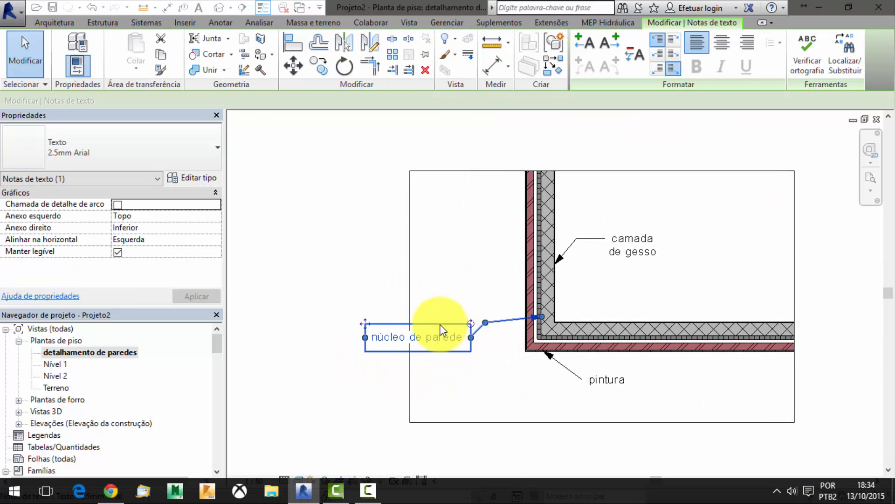
{"action": "left_click_drag", "start_coordinate": [442, 327], "coordinate": [473, 349], "text": "ctrl"}
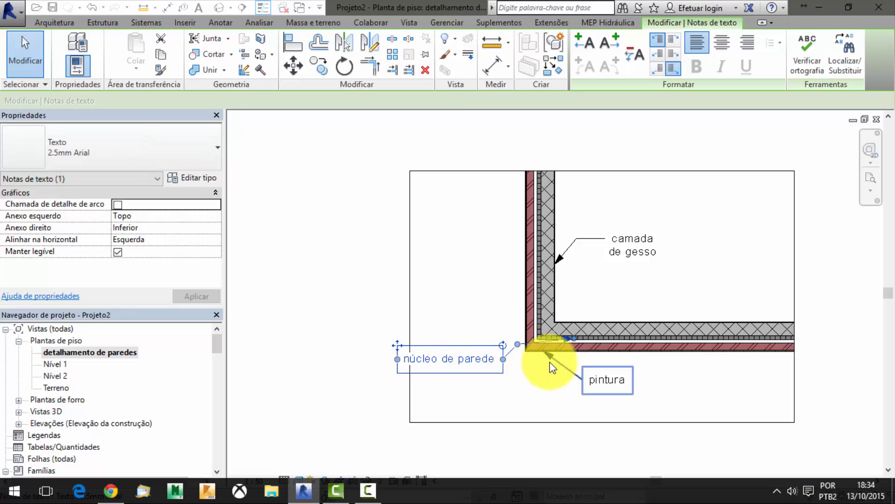
{"action": "key", "text": "ctrl+z"}
Move the arrow tip of the "núcleo de parede" leader further inside the left wall's cross-hatched core layer
{"action": "scroll", "coordinate": [547, 320], "scroll_direction": "up", "scroll_amount": 3}
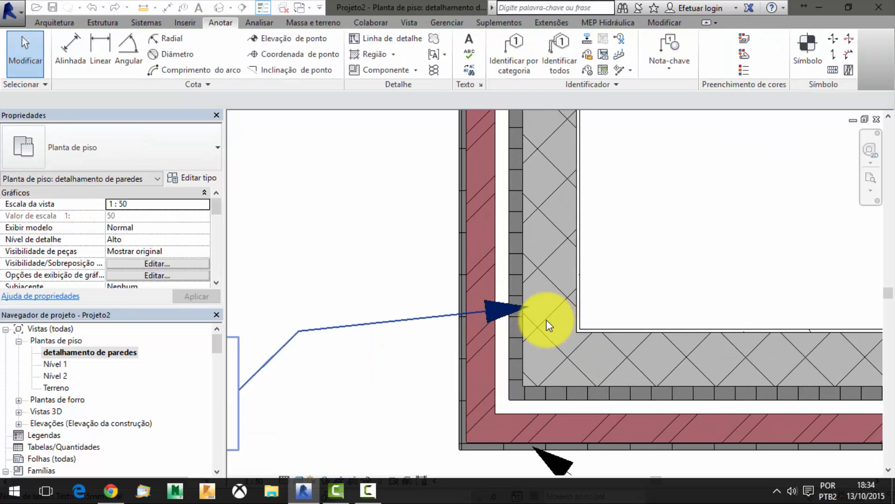
{"action": "left_click", "coordinate": [490, 308]}
{"action": "left_click_drag", "start_coordinate": [538, 300], "coordinate": [543, 296]}
{"action": "left_click", "coordinate": [345, 239]}
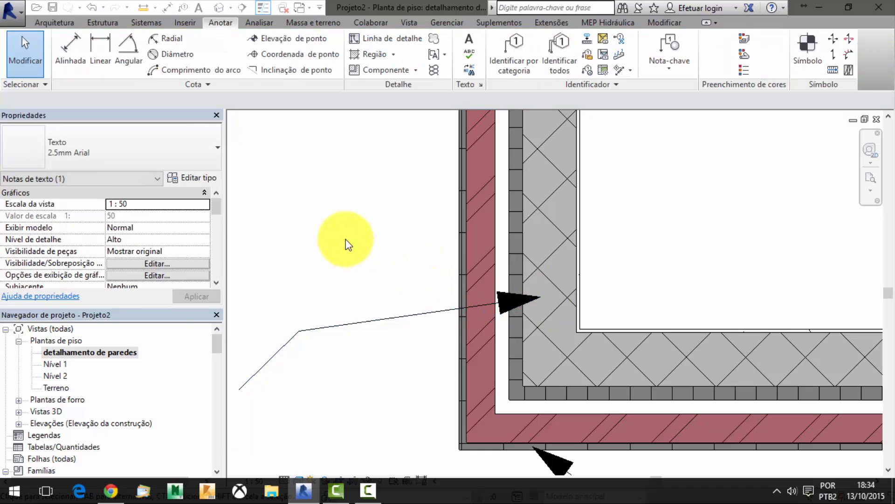
{"action": "scroll", "coordinate": [349, 239], "scroll_direction": "down", "scroll_amount": 5}
{"action": "middle_click_drag", "start_coordinate": [417, 311], "coordinate": [498, 375]}
{"action": "scroll", "coordinate": [516, 320], "scroll_direction": "down", "scroll_amount": 5}
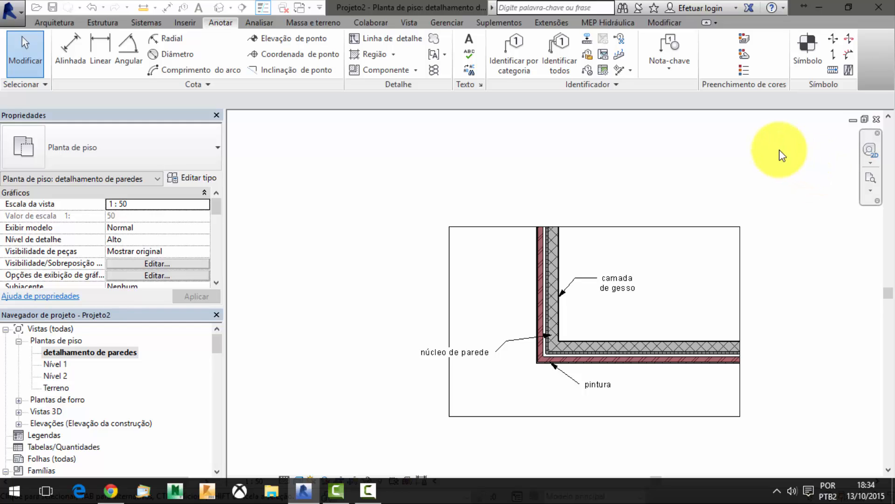
Enlarge the view's crop region outwards on its left, right and upper edges around the annotated wall corner
{"action": "left_click", "coordinate": [455, 282]}
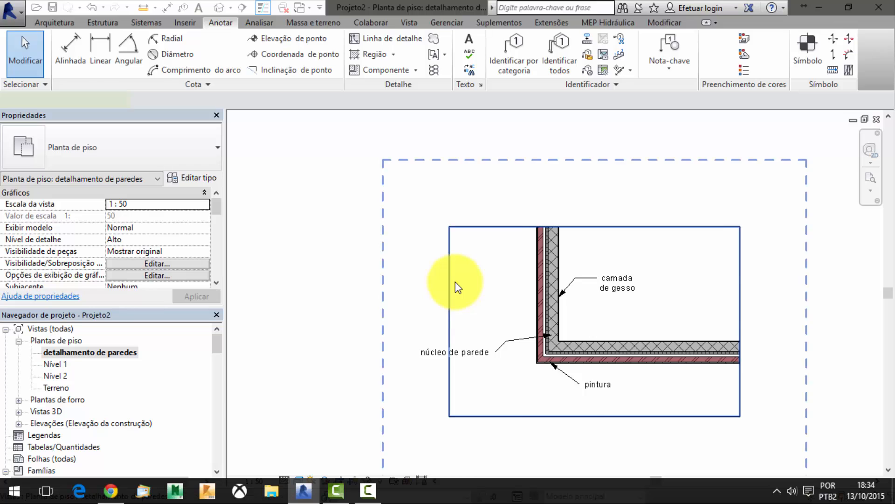
{"action": "left_click_drag", "start_coordinate": [452, 320], "coordinate": [411, 321]}
{"action": "left_click_drag", "start_coordinate": [743, 321], "coordinate": [779, 321]}
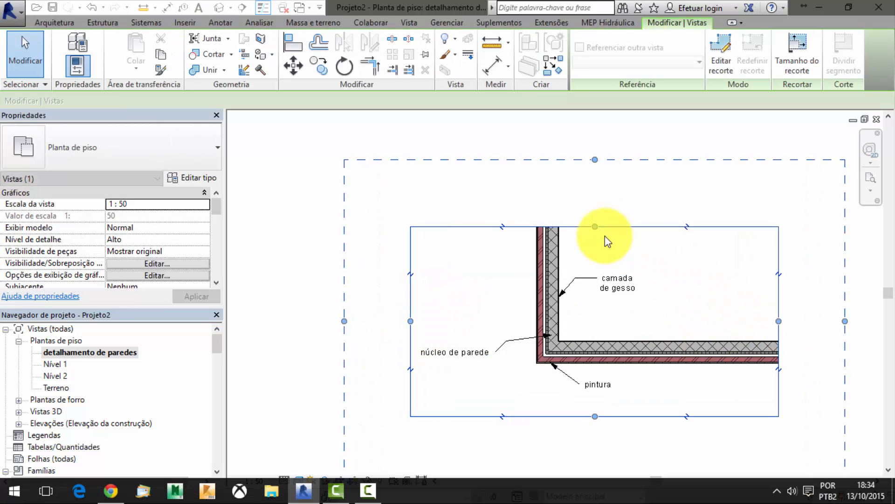
{"action": "left_click_drag", "start_coordinate": [595, 227], "coordinate": [596, 216]}
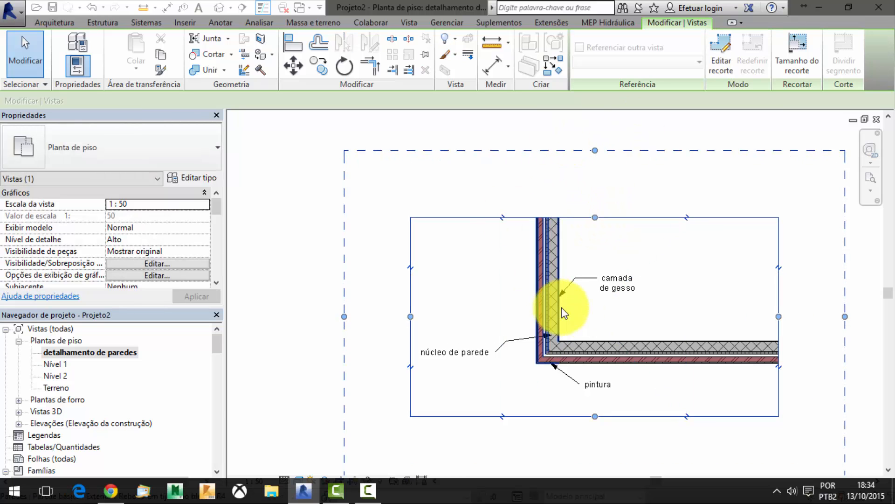
{"action": "scroll", "coordinate": [561, 306], "scroll_direction": "down", "scroll_amount": 2}
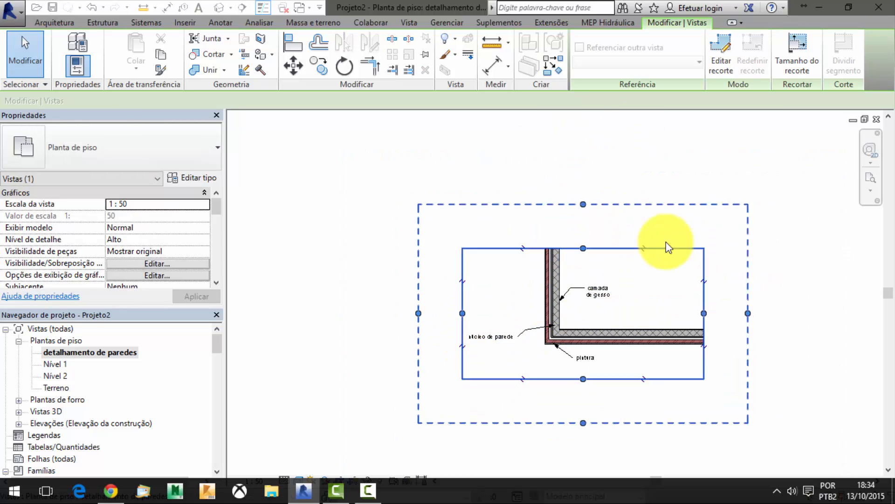
Pull the left edge of the outer annotation crop inwards, closer to the "núcleo de parede" note
{"action": "scroll", "coordinate": [579, 310], "scroll_direction": "up", "scroll_amount": 3}
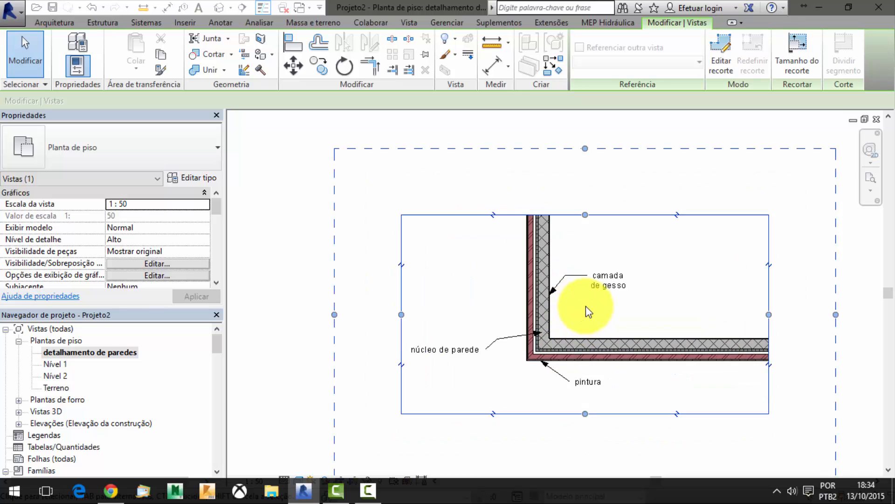
{"action": "left_click_drag", "start_coordinate": [379, 315], "coordinate": [406, 316]}
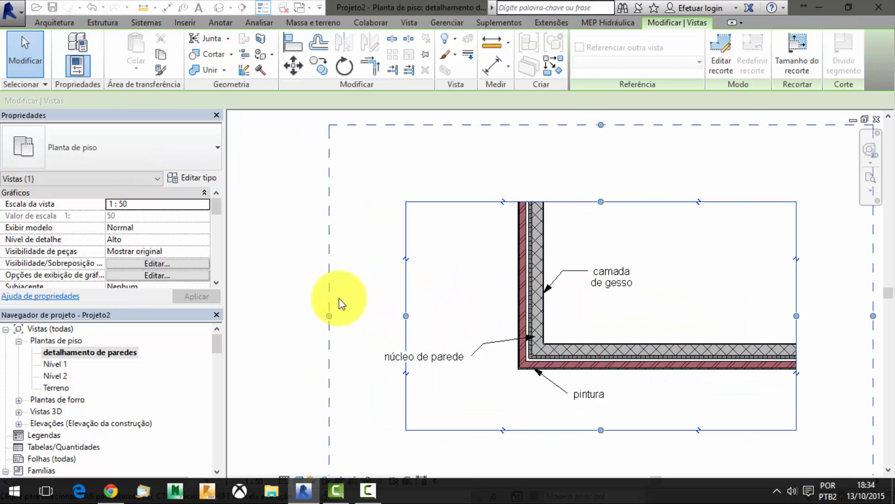
{"action": "left_click", "coordinate": [321, 308]}
{"action": "left_click", "coordinate": [402, 328]}
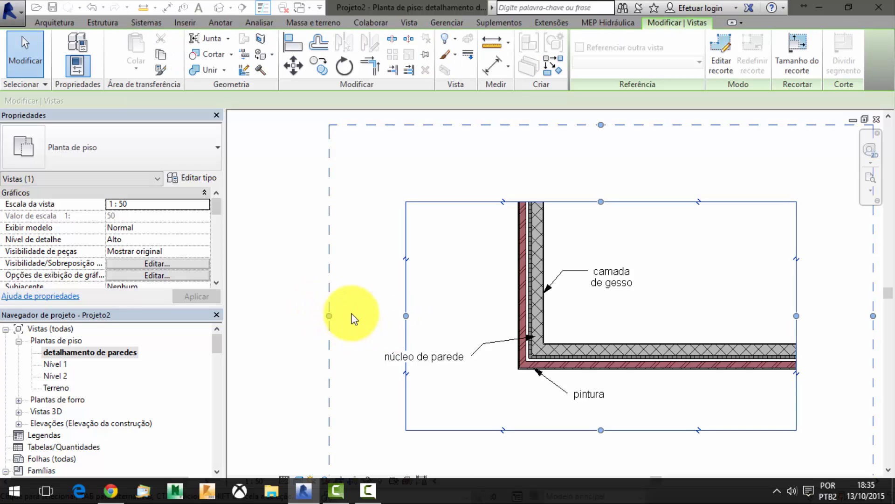
{"action": "left_click", "coordinate": [442, 309]}
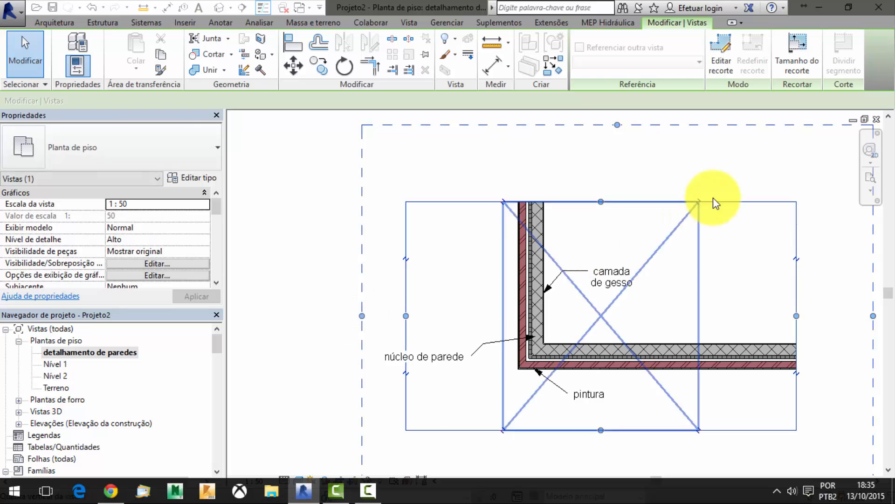
Move the "camada de gesso" note above the crop region's upper edge, keeping its leader tip on the left wall
{"action": "left_click", "coordinate": [624, 266]}
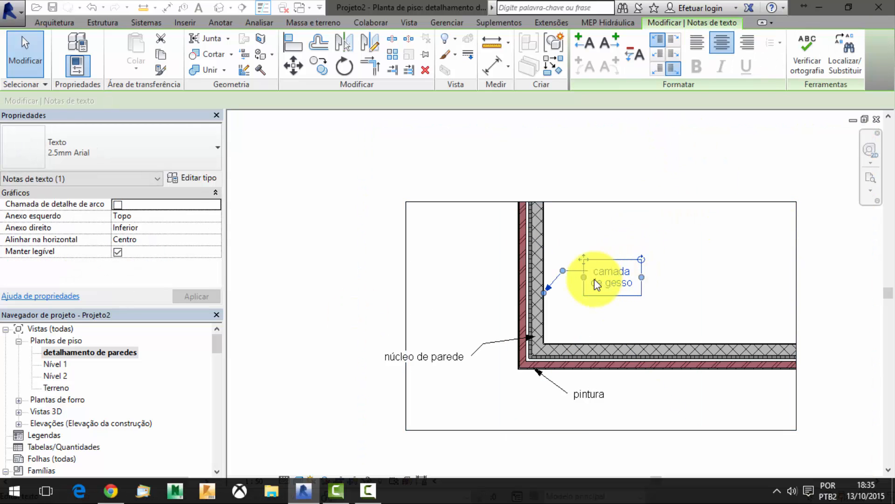
{"action": "left_click_drag", "start_coordinate": [584, 258], "coordinate": [656, 137]}
{"action": "scroll", "coordinate": [691, 227], "scroll_direction": "down", "scroll_amount": 4}
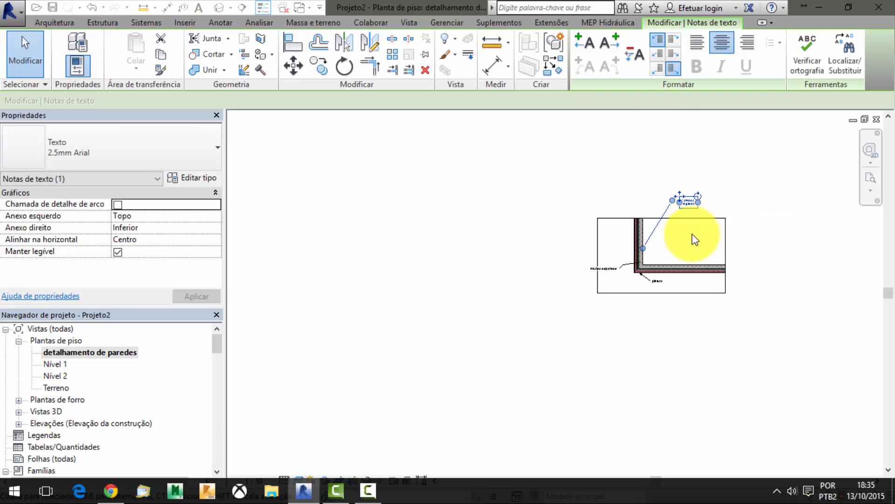
Raise the upper edge of the view's annotation crop slightly above the "camada de gesso" note
{"action": "left_click", "coordinate": [726, 266]}
{"action": "scroll", "coordinate": [622, 269], "scroll_direction": "up", "scroll_amount": 2}
{"action": "middle_click_drag", "start_coordinate": [838, 270], "coordinate": [681, 289]}
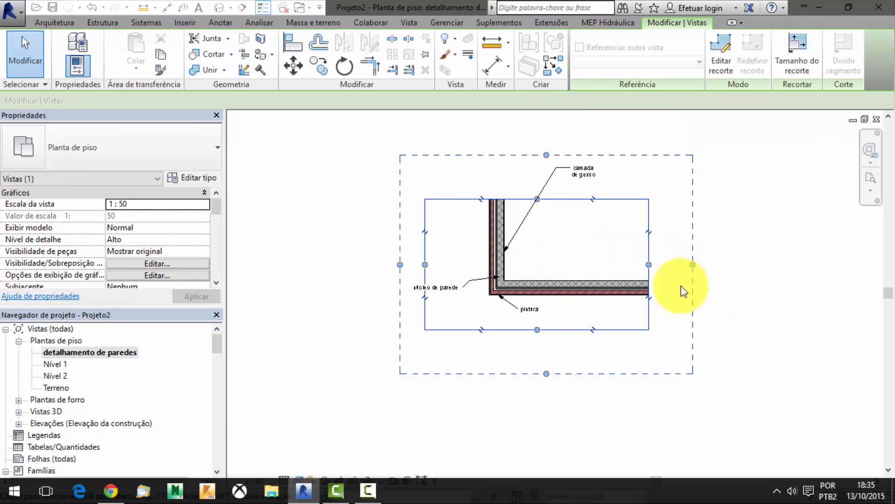
{"action": "scroll", "coordinate": [552, 164], "scroll_direction": "up", "scroll_amount": 4}
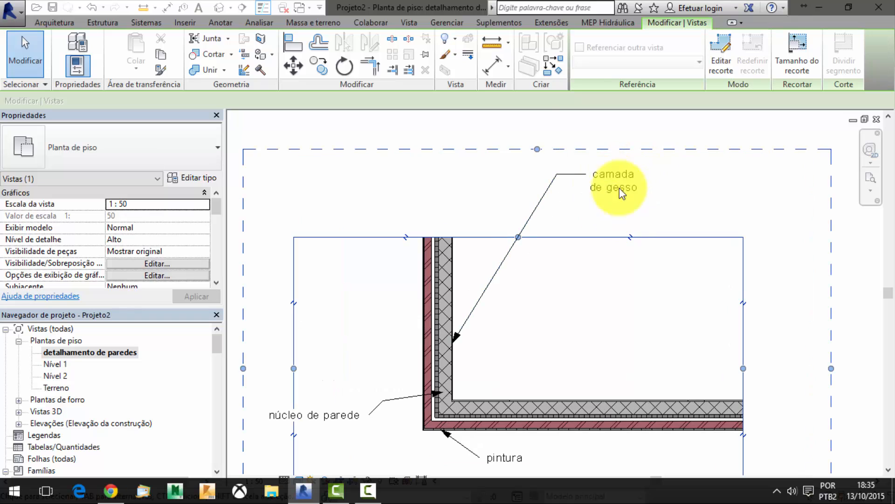
{"action": "mouse_move", "coordinate": [538, 150]}
{"action": "left_mouse_down"}
{"action": "mouse_move", "coordinate": [533, 211]}
{"action": "mouse_move", "coordinate": [555, 138]}
{"action": "left_mouse_up"}
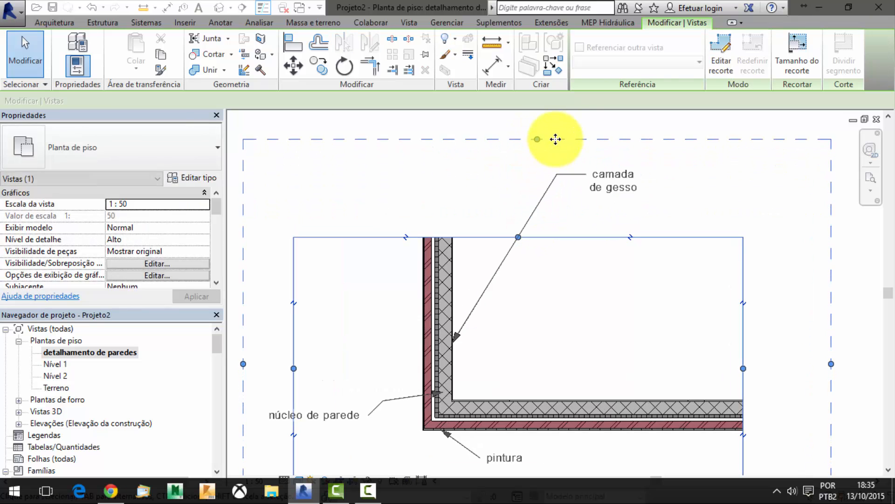
{"action": "scroll", "coordinate": [700, 198], "scroll_direction": "down", "scroll_amount": 3}
{"action": "left_click", "coordinate": [343, 218]}
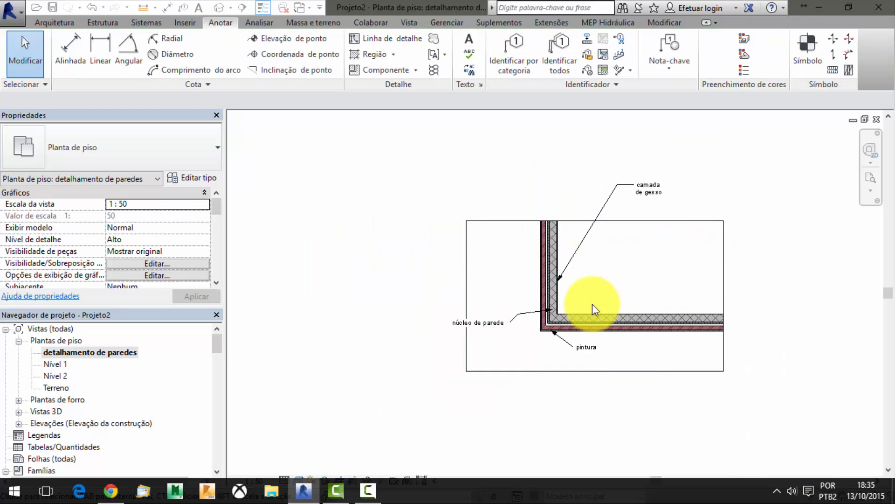
{"action": "scroll", "coordinate": [653, 200], "scroll_direction": "up", "scroll_amount": 2}
{"action": "left_click", "coordinate": [662, 177]}
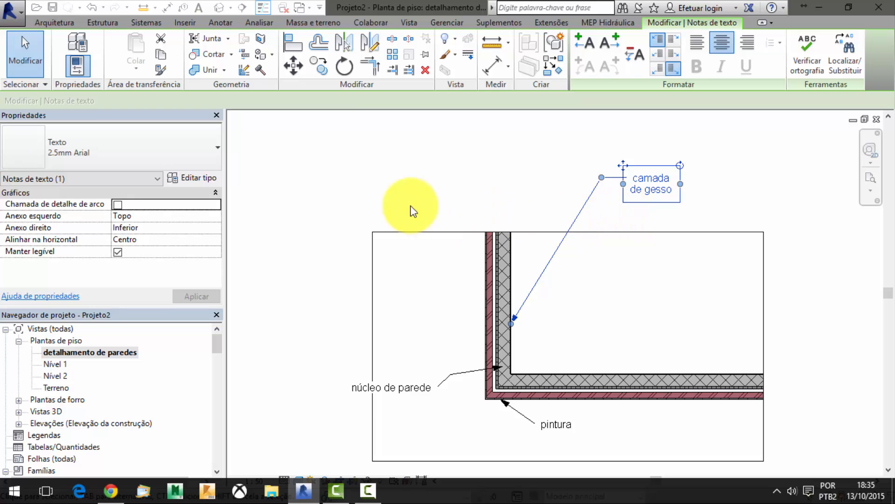
{"action": "left_click", "coordinate": [431, 177]}
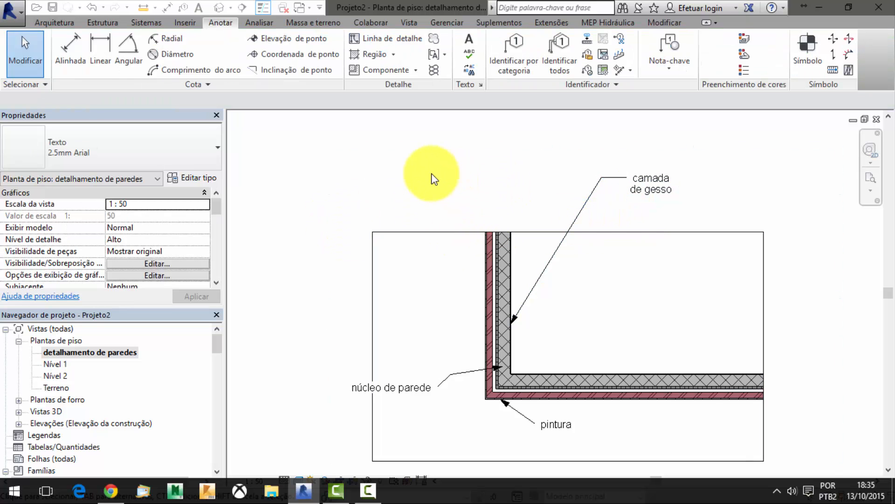
{"action": "scroll", "coordinate": [536, 379], "scroll_direction": "up", "scroll_amount": 4}
{"action": "scroll", "coordinate": [578, 369], "scroll_direction": "down", "scroll_amount": 3}
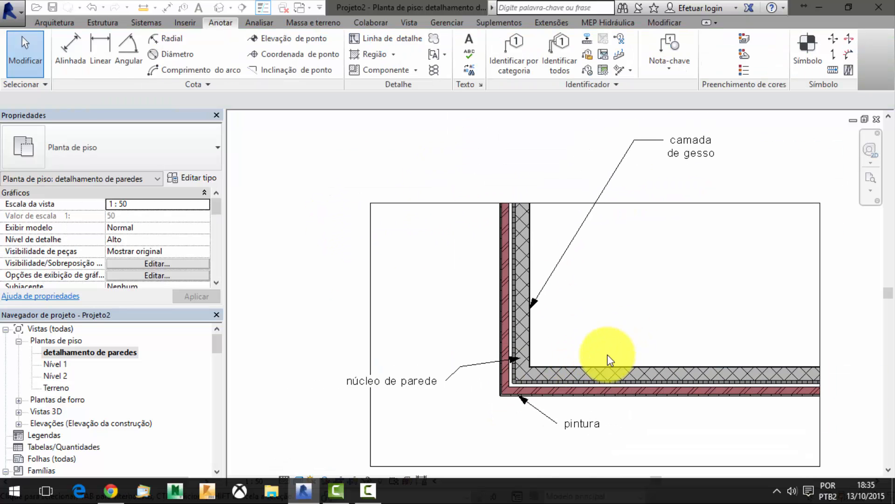
{"action": "middle_click_drag", "start_coordinate": [610, 360], "coordinate": [599, 300]}
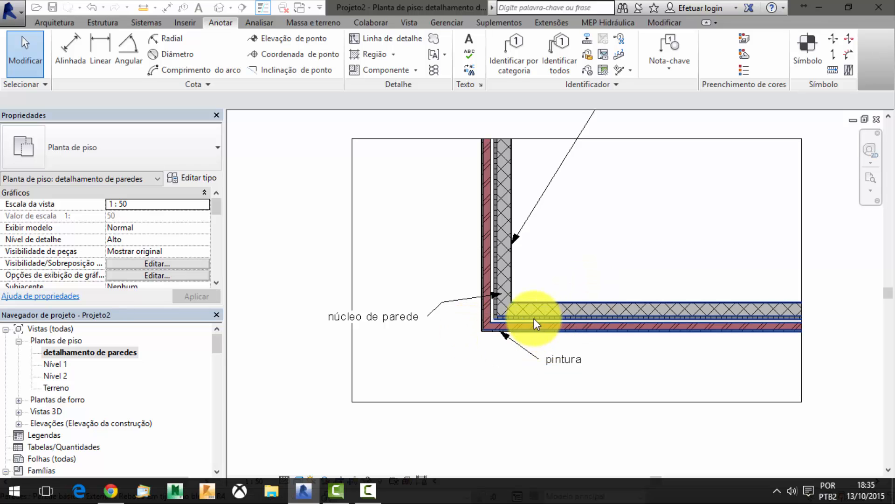
Open the Nível 1 floor plan at the zigzag walls above the rectangular room
{"action": "double_click", "coordinate": [57, 364]}
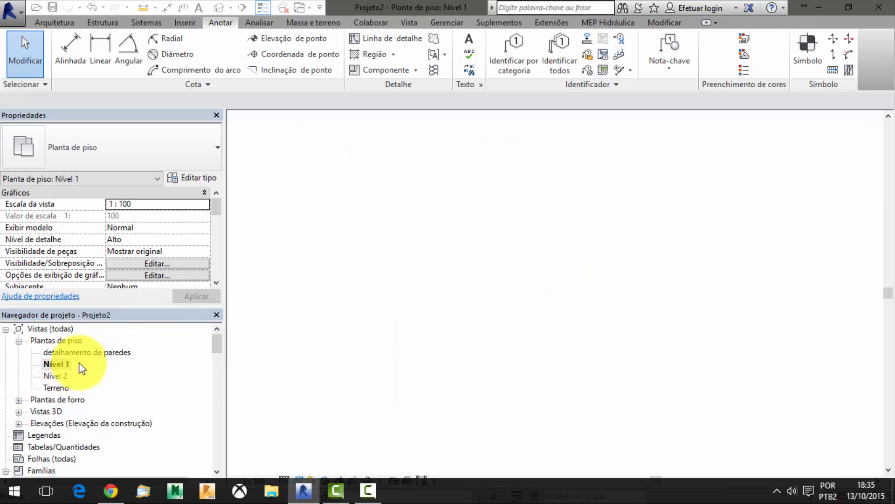
{"action": "scroll", "coordinate": [530, 239], "scroll_direction": "down", "scroll_amount": 1}
{"action": "middle_click_drag", "start_coordinate": [611, 209], "coordinate": [512, 397]}
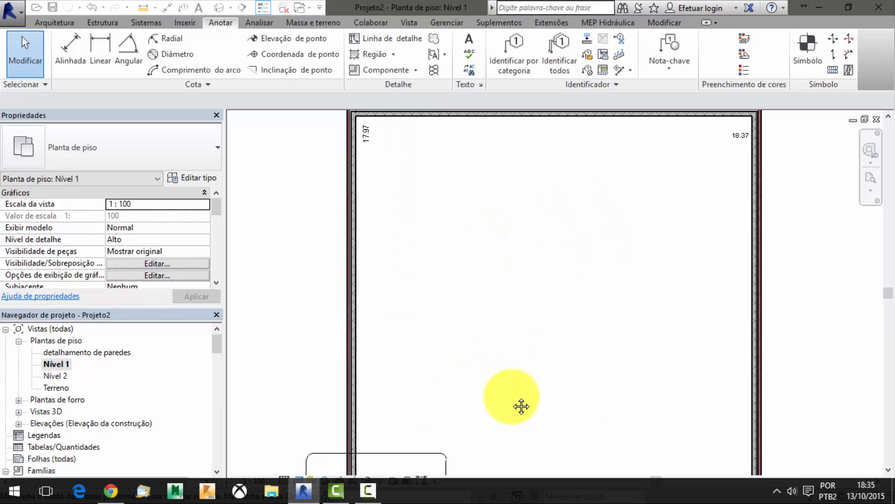
{"action": "scroll", "coordinate": [532, 333], "scroll_direction": "down", "scroll_amount": 4}
{"action": "middle_click_drag", "start_coordinate": [520, 238], "coordinate": [516, 254]}
{"action": "scroll", "coordinate": [516, 253], "scroll_direction": "up", "scroll_amount": 4}
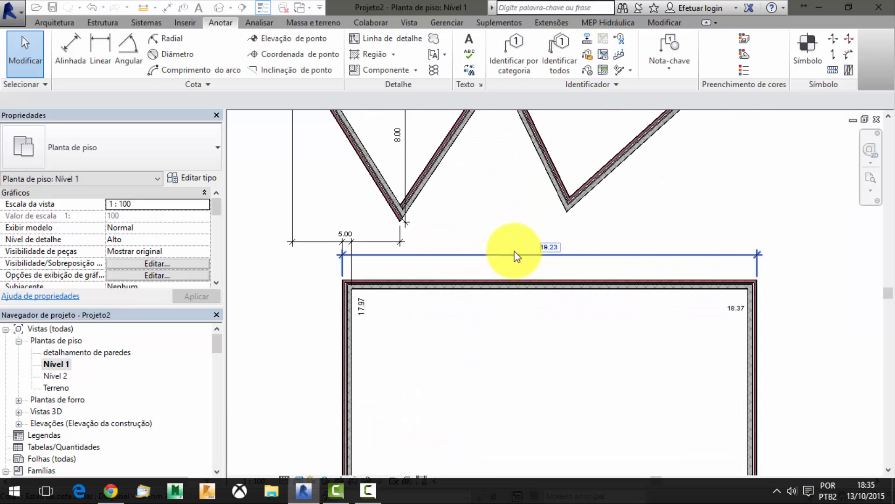
{"action": "left_click", "coordinate": [512, 256]}
{"action": "scroll", "coordinate": [480, 214], "scroll_direction": "down", "scroll_amount": 2}
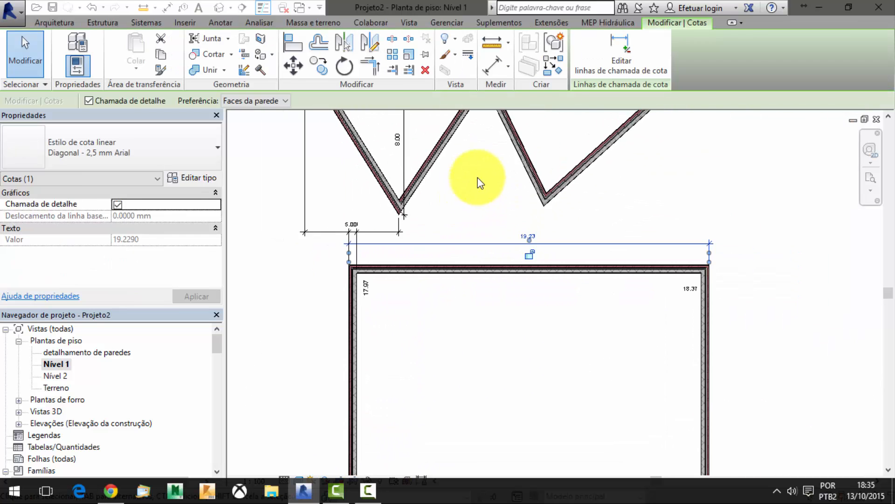
{"action": "middle_click_drag", "start_coordinate": [477, 177], "coordinate": [528, 296]}
{"action": "left_click", "coordinate": [570, 188]}
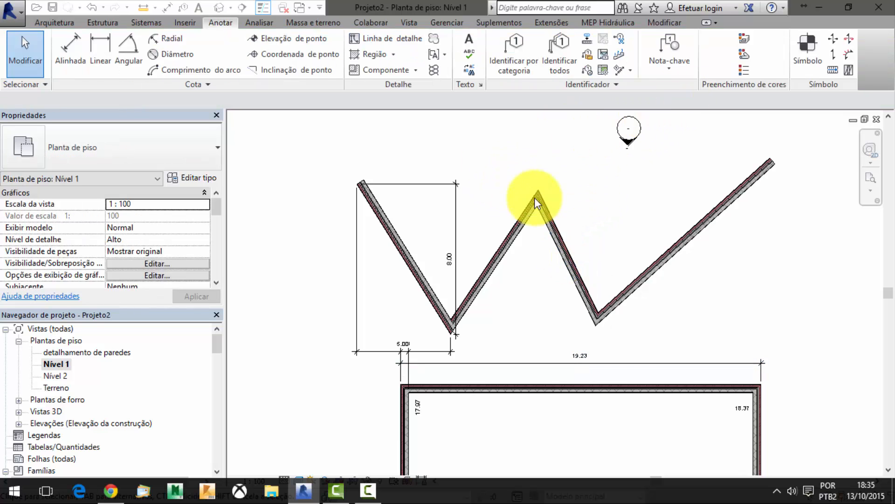
{"action": "left_click", "coordinate": [555, 228]}
{"action": "left_click", "coordinate": [338, 140]}
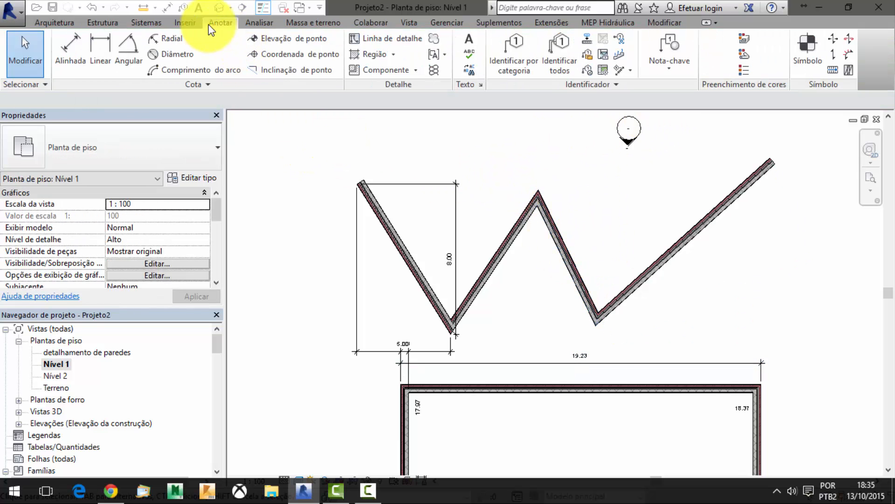
Add an angular dimension between the upper faces of the third and fourth zigzag walls, with its arc above their corner
{"action": "left_click", "coordinate": [122, 54]}
{"action": "scroll", "coordinate": [578, 261], "scroll_direction": "up", "scroll_amount": 3}
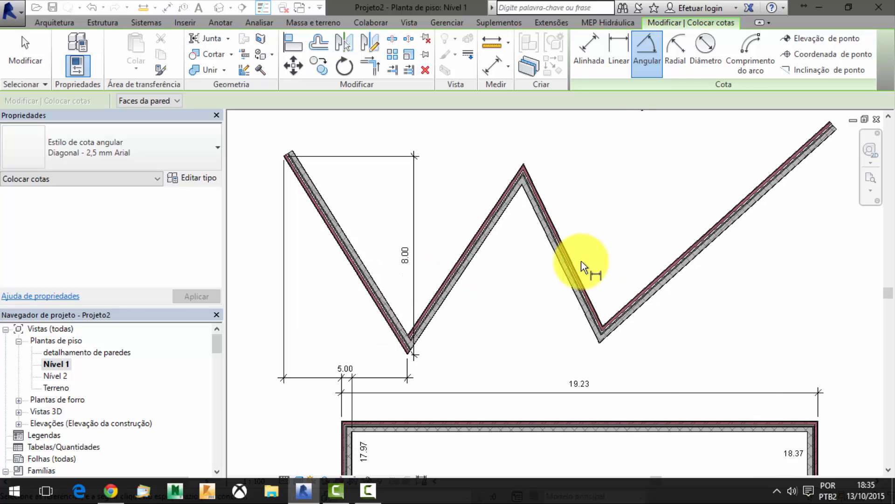
{"action": "left_click", "coordinate": [575, 260]}
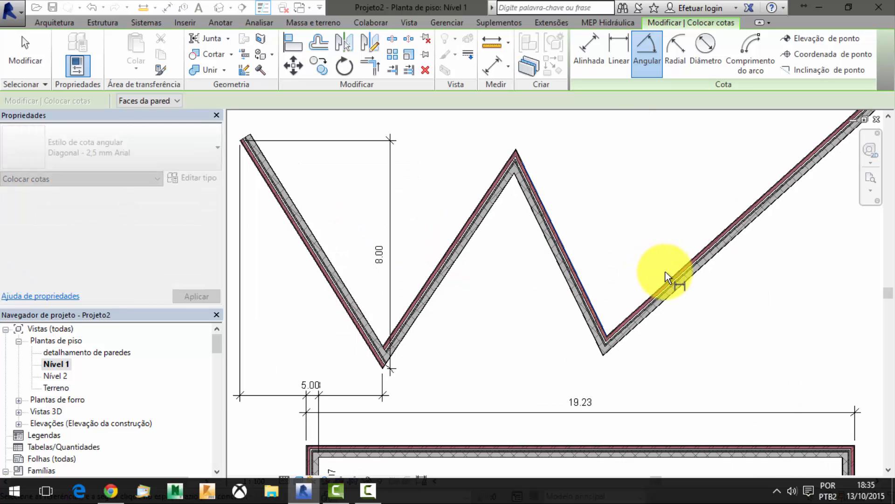
{"action": "left_click", "coordinate": [665, 278]}
{"action": "left_click", "coordinate": [658, 208]}
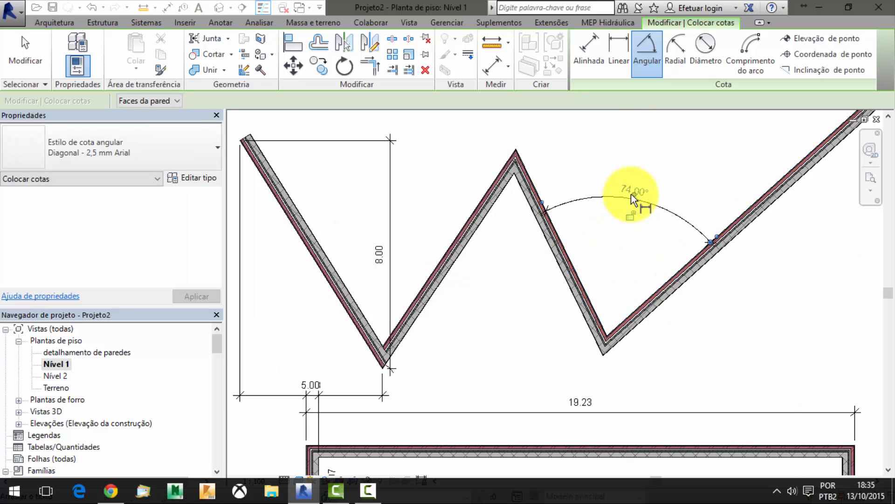
Add an angular dimension between the inner faces of the second and third zigzag walls, with its arc below their peak
{"action": "left_click", "coordinate": [469, 248]}
{"action": "left_click", "coordinate": [553, 262]}
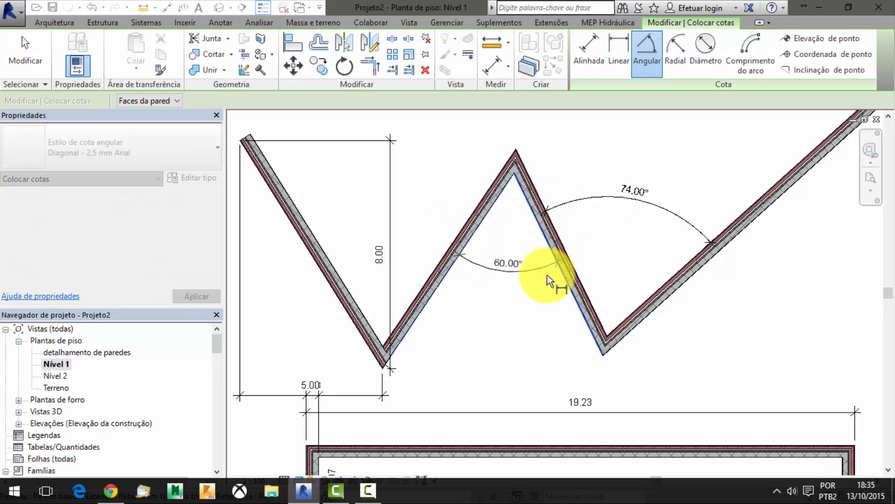
{"action": "left_click", "coordinate": [544, 291]}
Add an angular dimension between the first and second zigzag walls, with its arc above their corner, and end dimensioning
{"action": "left_click", "coordinate": [463, 225]}
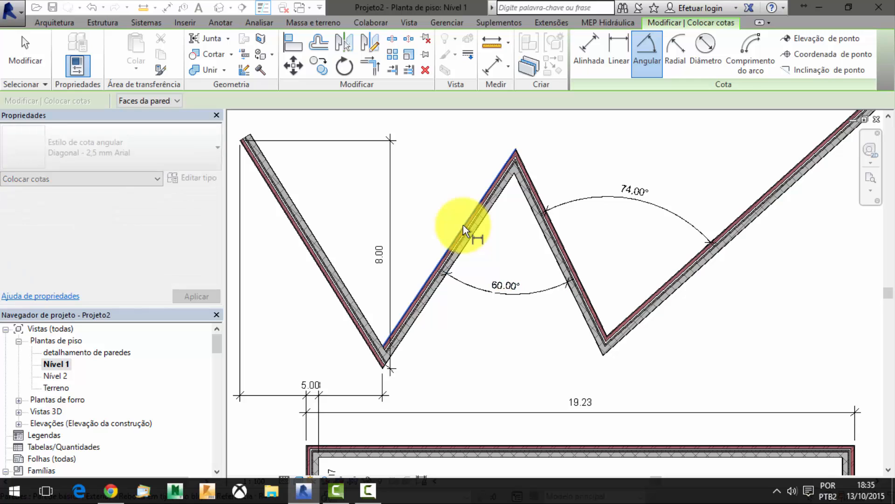
{"action": "left_click", "coordinate": [315, 237]}
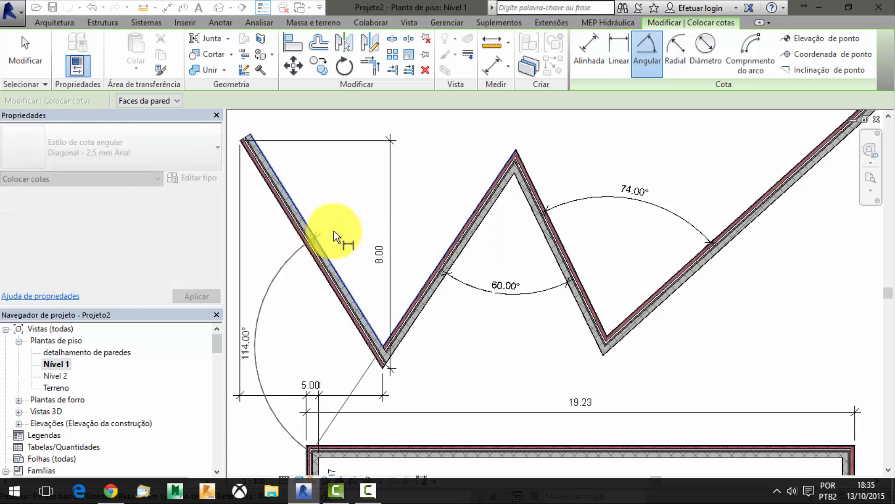
{"action": "left_click", "coordinate": [368, 192]}
{"action": "left_click", "coordinate": [650, 199]}
{"action": "key", "text": "Escape"}
{"action": "key", "text": "Escape"}
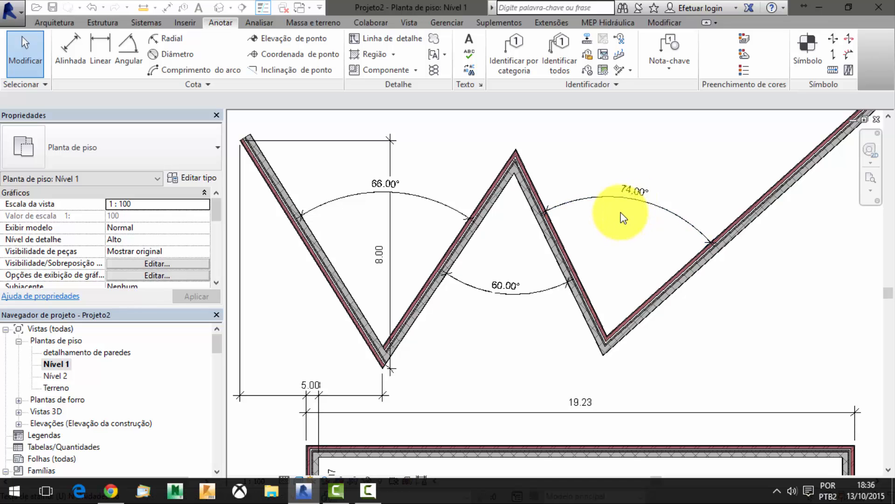
Set the project's angle units to Radianos
{"action": "key", "text": "u"}
{"action": "key", "text": "n"}
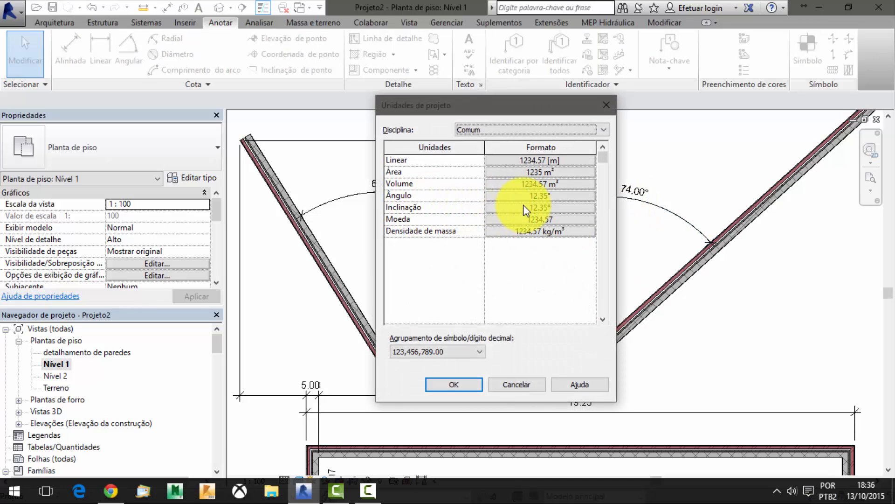
{"action": "left_click", "coordinate": [555, 195]}
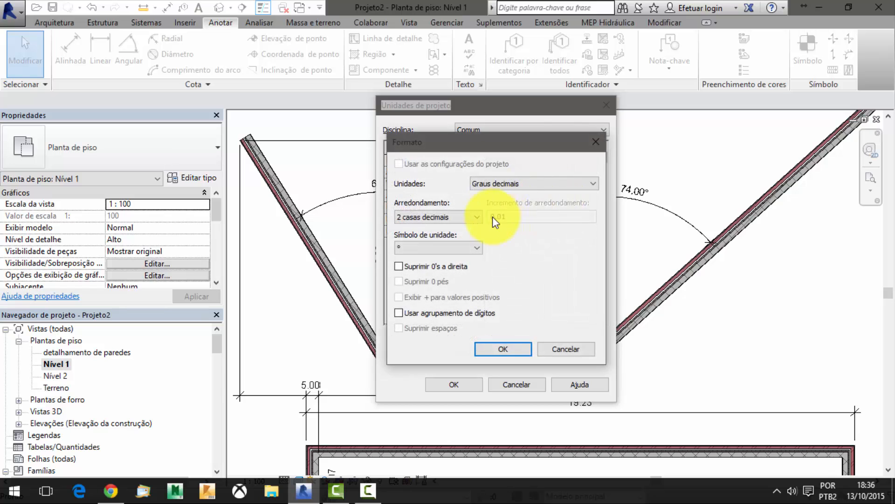
{"action": "left_click", "coordinate": [501, 183]}
{"action": "left_click", "coordinate": [508, 212]}
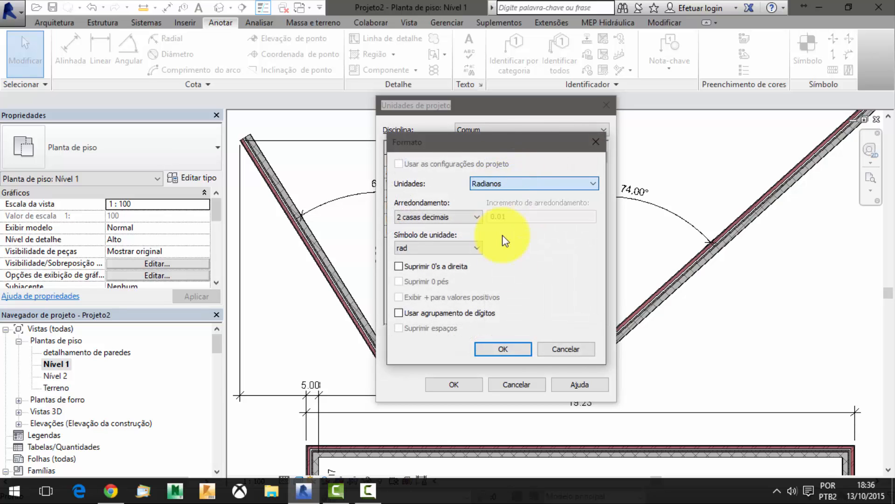
{"action": "left_click", "coordinate": [513, 348]}
{"action": "left_click", "coordinate": [454, 384]}
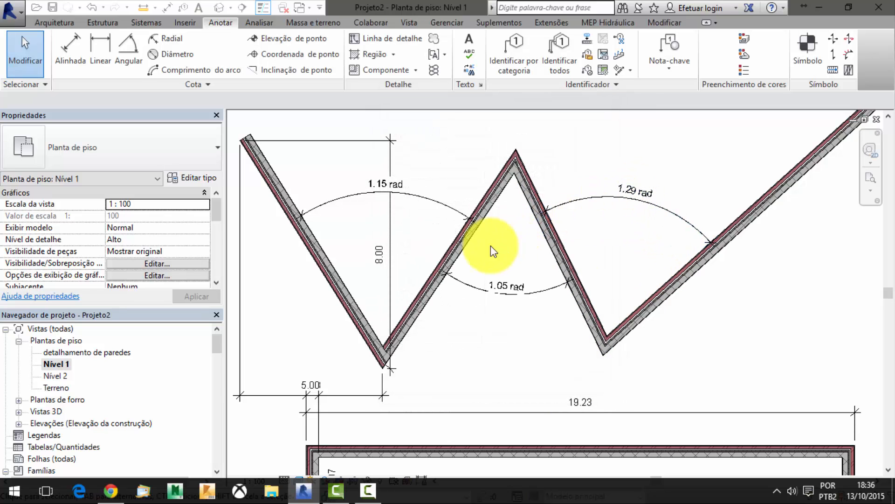
Set the project's angle units to Graus decimais with 2 decimal places and the ° symbol
{"action": "key", "text": "u"}
{"action": "key", "text": "n"}
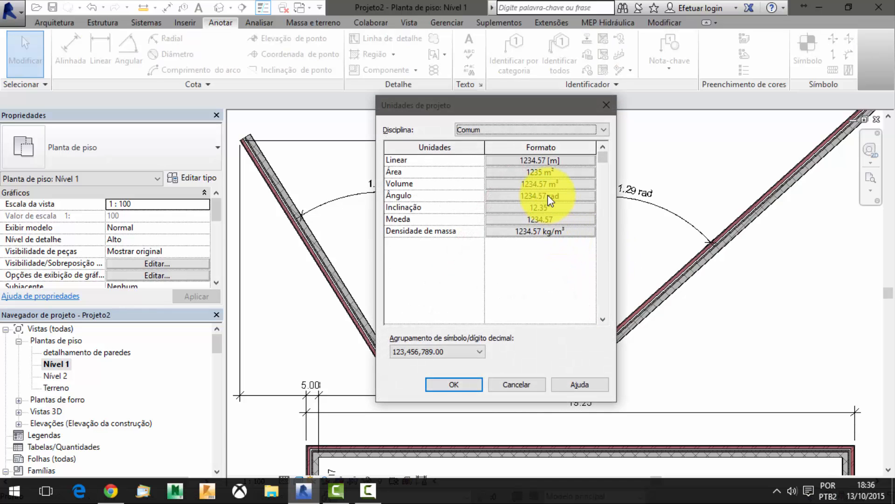
{"action": "left_click", "coordinate": [531, 196]}
{"action": "left_click", "coordinate": [496, 185]}
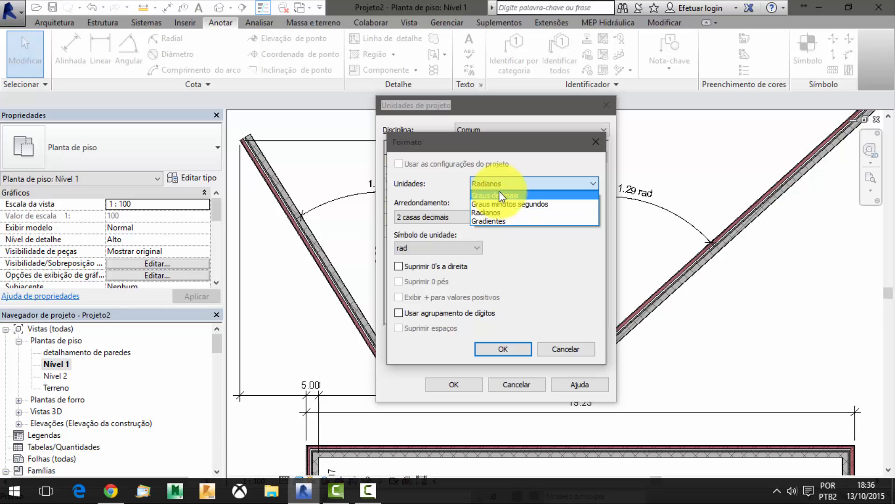
{"action": "left_click", "coordinate": [497, 195]}
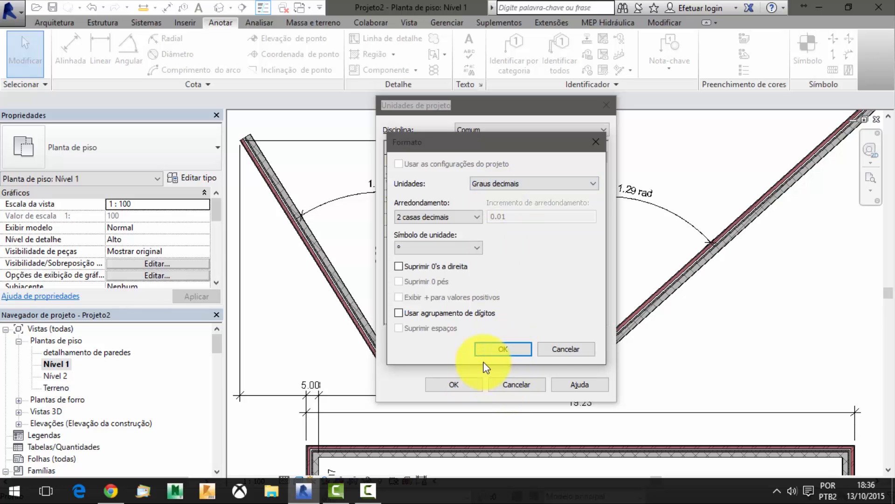
{"action": "left_click", "coordinate": [494, 351]}
{"action": "left_click", "coordinate": [476, 384]}
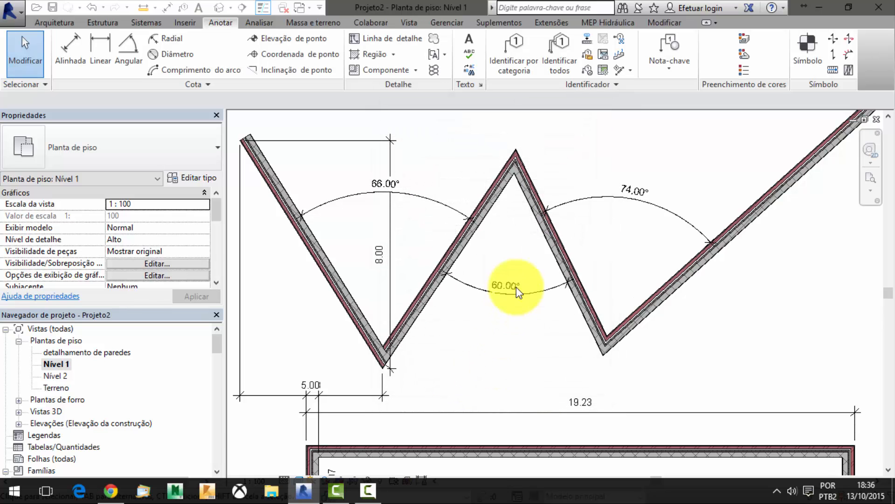
{"action": "scroll", "coordinate": [525, 250], "scroll_direction": "down", "scroll_amount": 4}
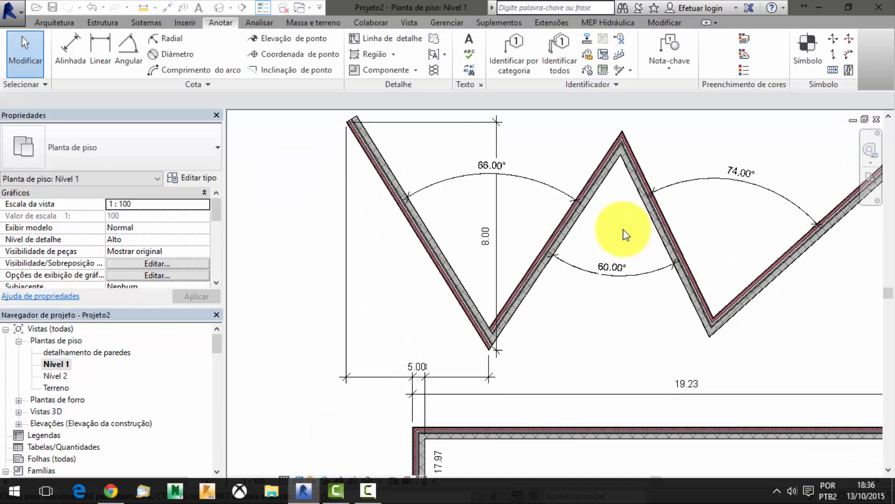
{"action": "middle_click_drag", "start_coordinate": [694, 330], "coordinate": [610, 187]}
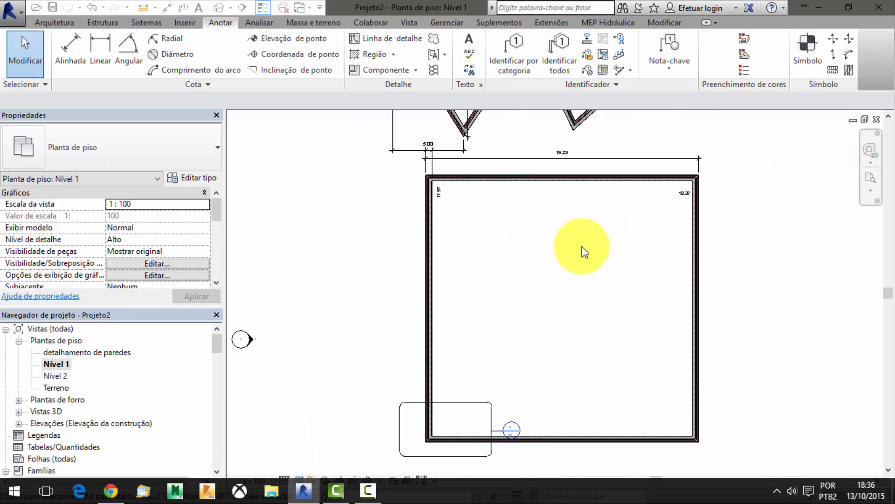